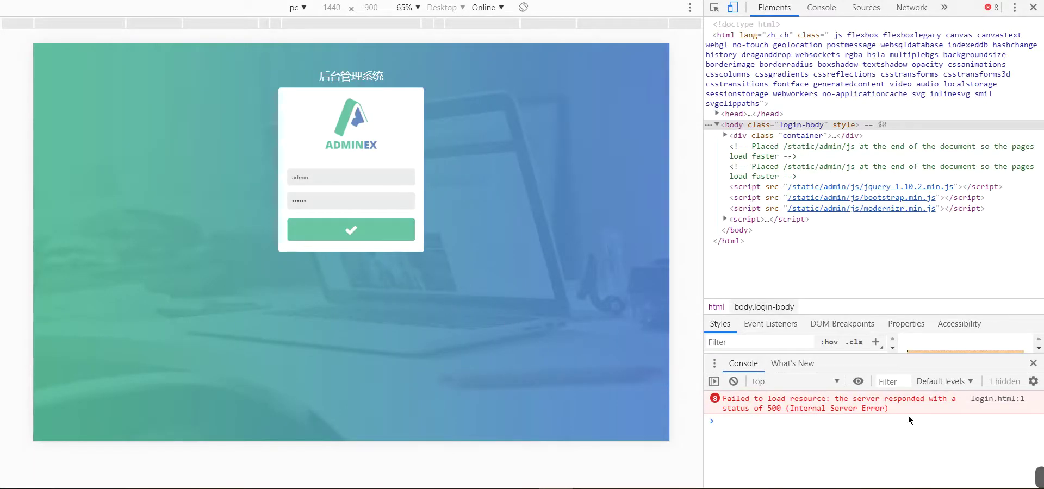
Step: Open the failed login.html resource and highlight the exception heading and the SQL error message on the error page
click(987, 399)
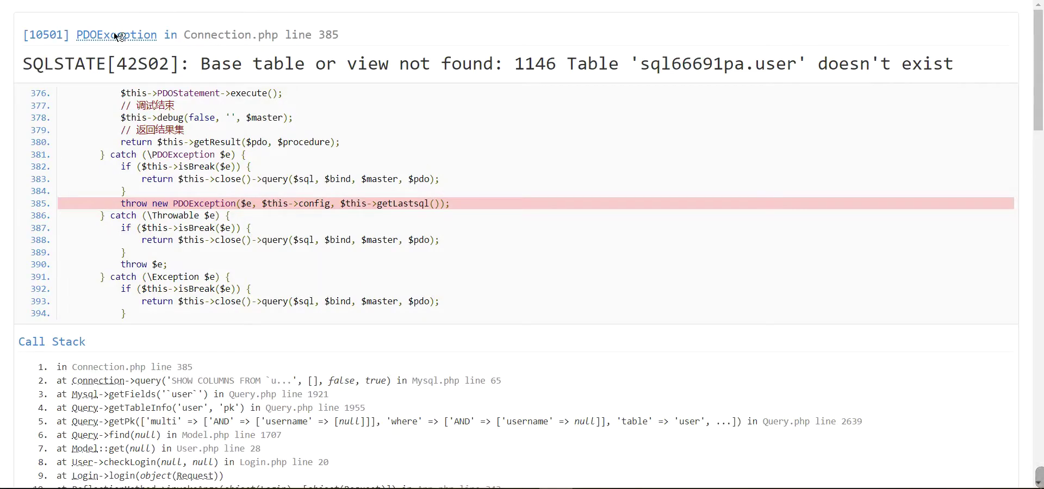
drag(77, 35, 345, 37)
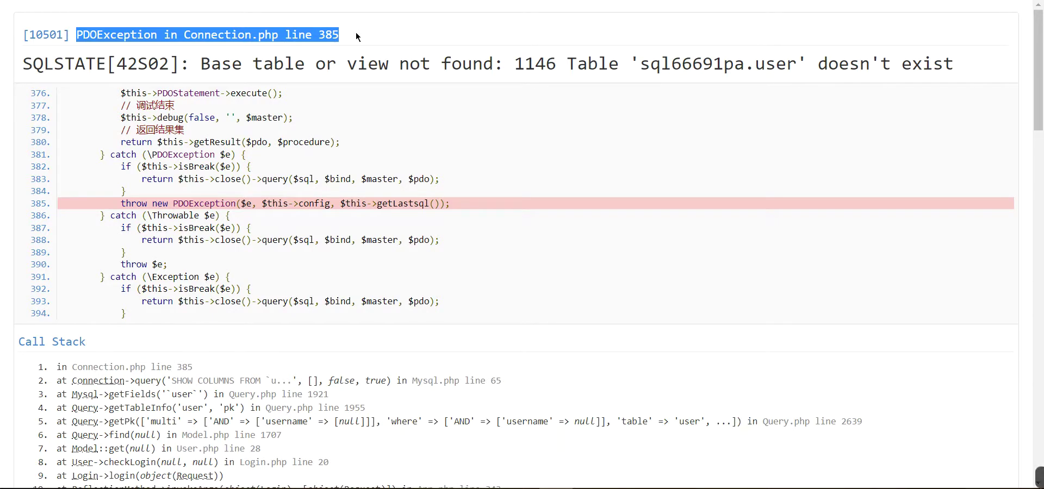
drag(22, 64, 960, 68)
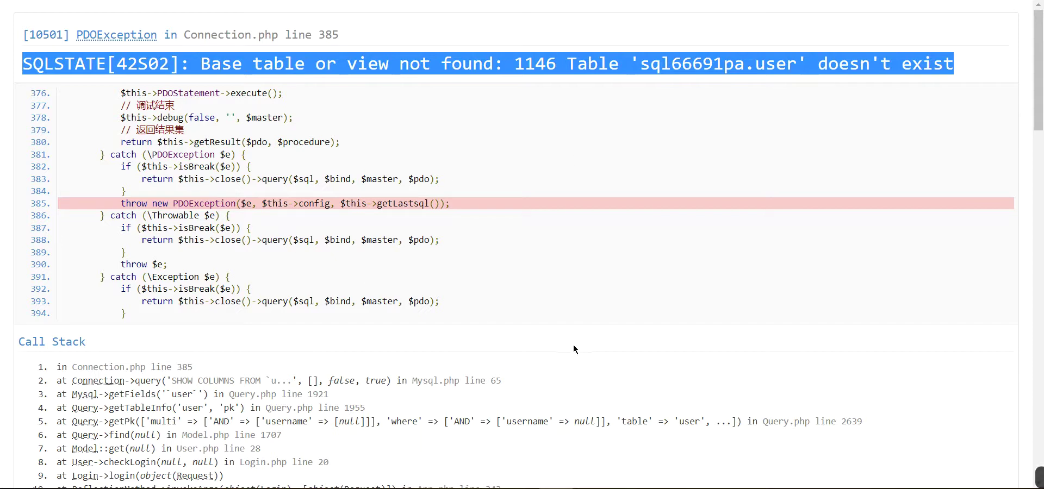
Step: Examine the error page's call stack, PDO error info, database configuration and ThinkPHP constants
scroll(570, 339, down, 4)
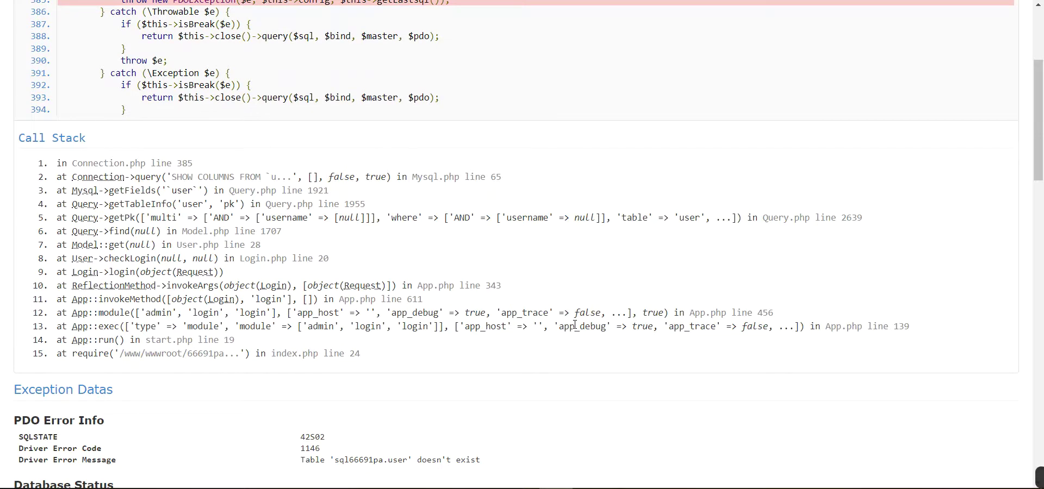
scroll(575, 325, down, 1)
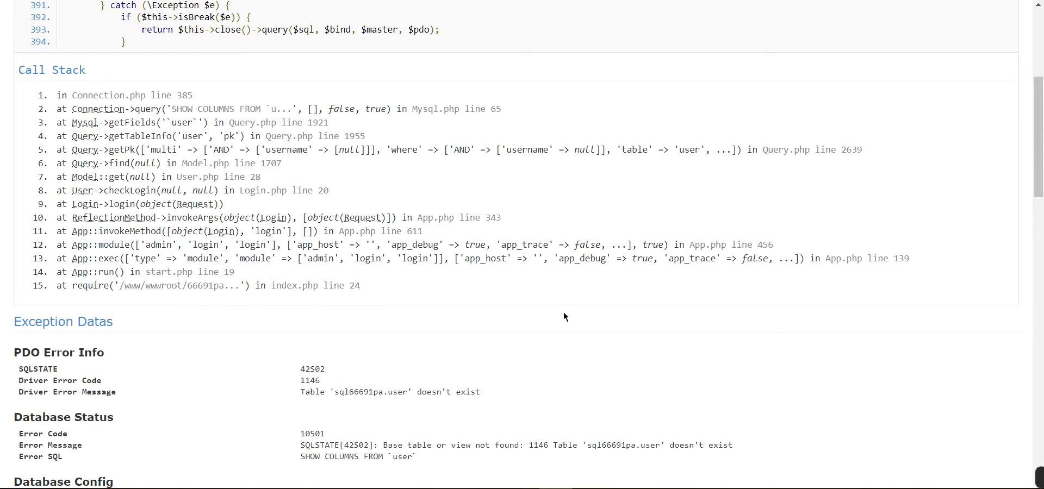
scroll(565, 317, down, 2)
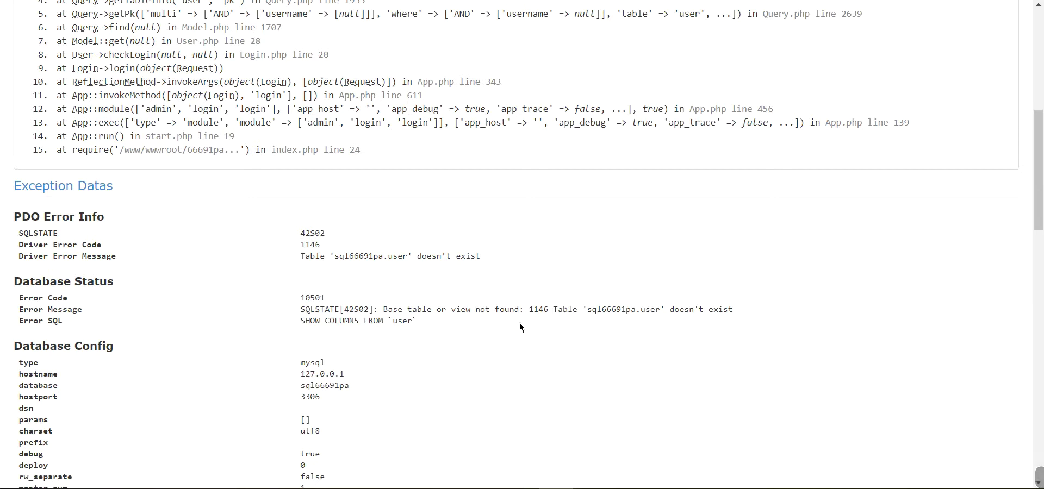
scroll(454, 407, down, 3)
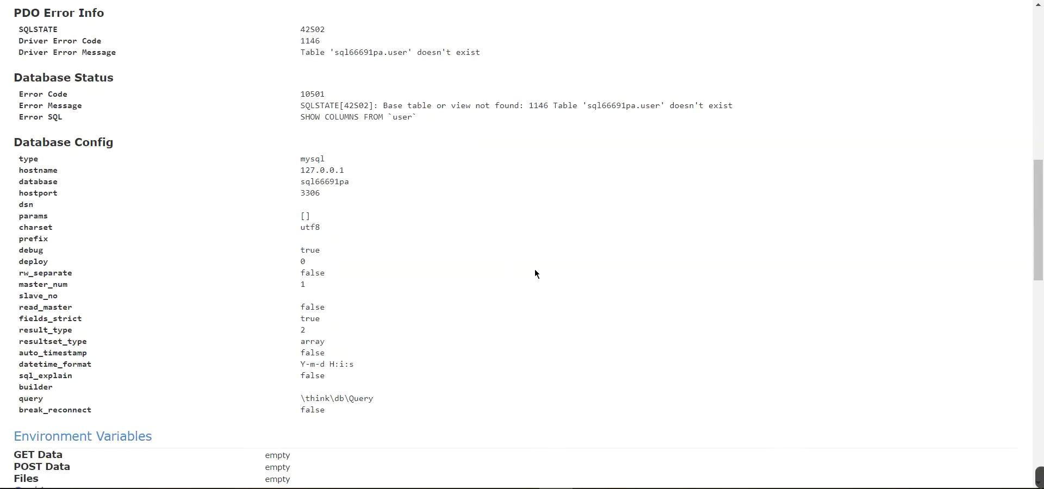
scroll(541, 273, down, 12)
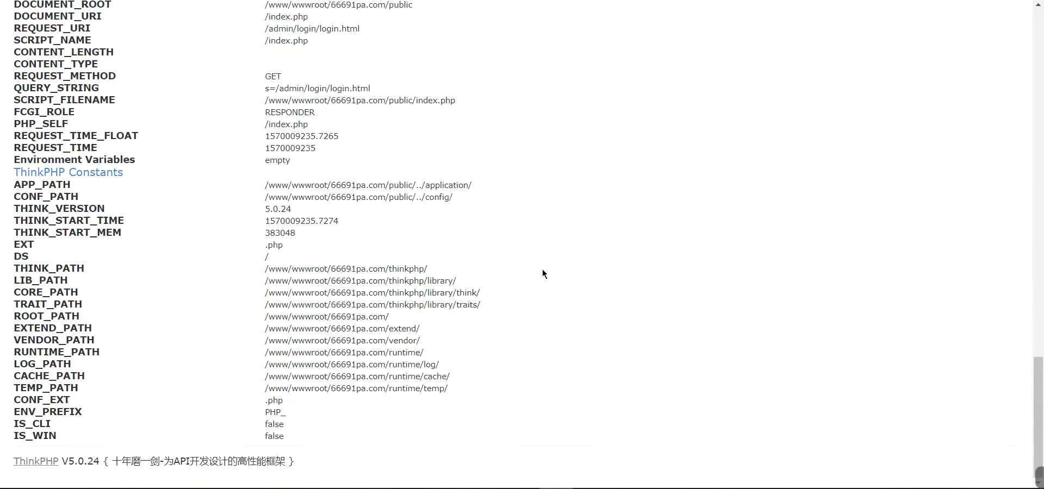
scroll(547, 268, up, 20)
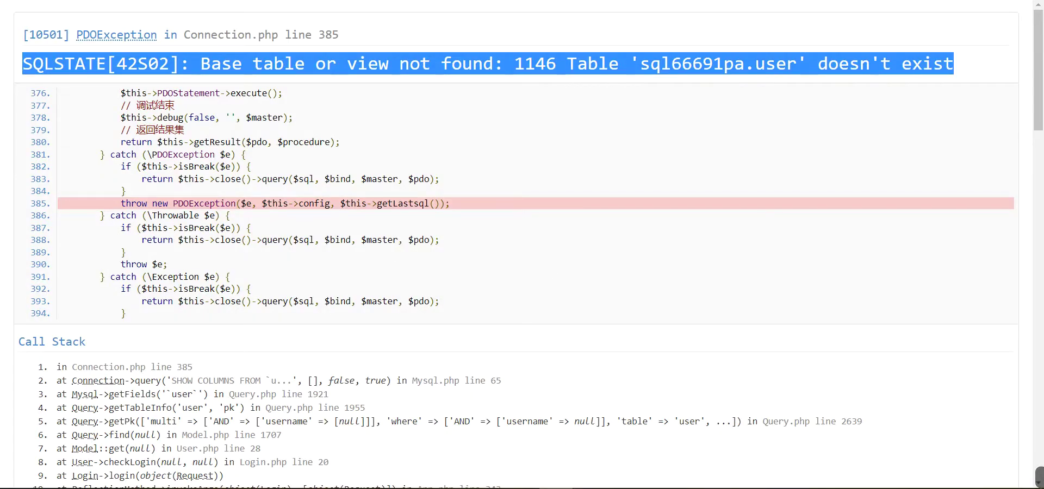
Step: Switch to the BaoTa panel's file manager and look through the site's root folder 66691pa.com
key(ctrl+Tab)
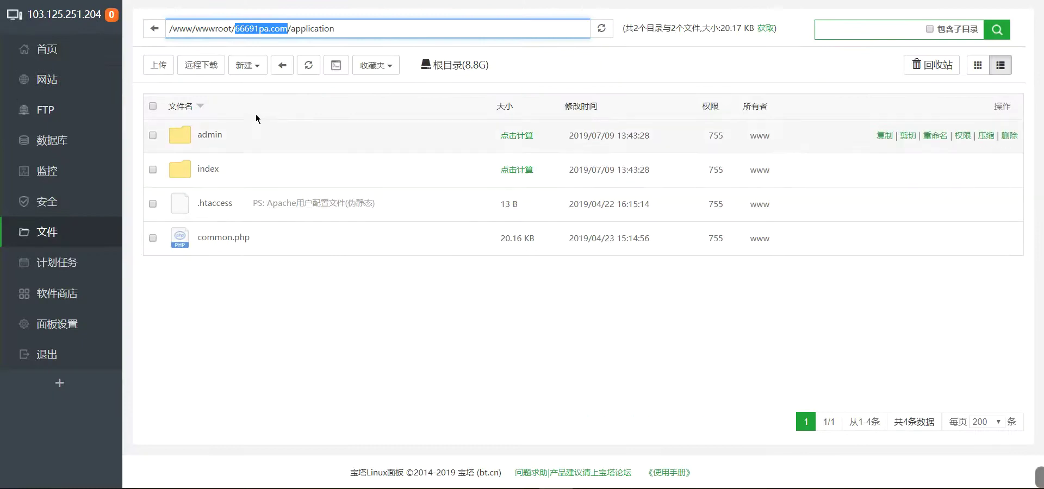
click(47, 237)
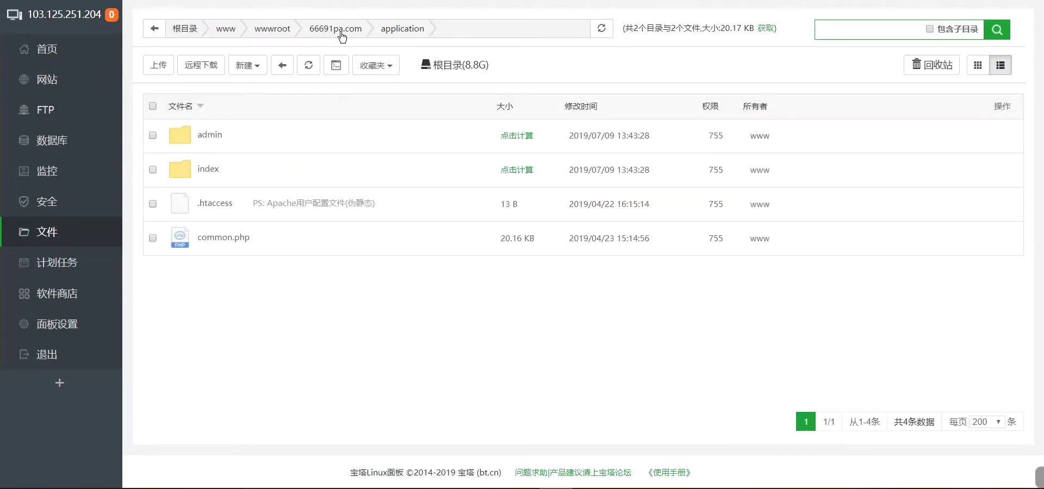
key(BackSpace)
scroll(242, 356, down, 3)
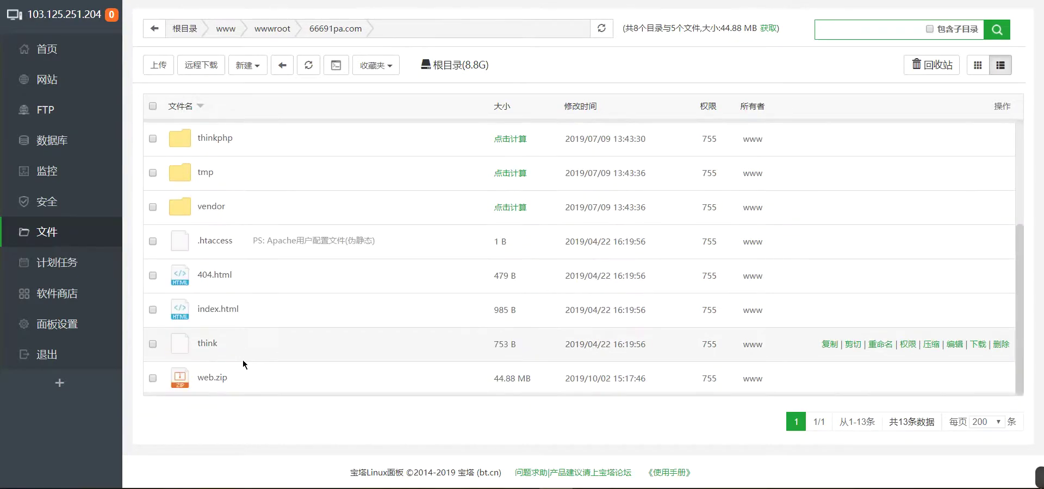
scroll(267, 336, up, 3)
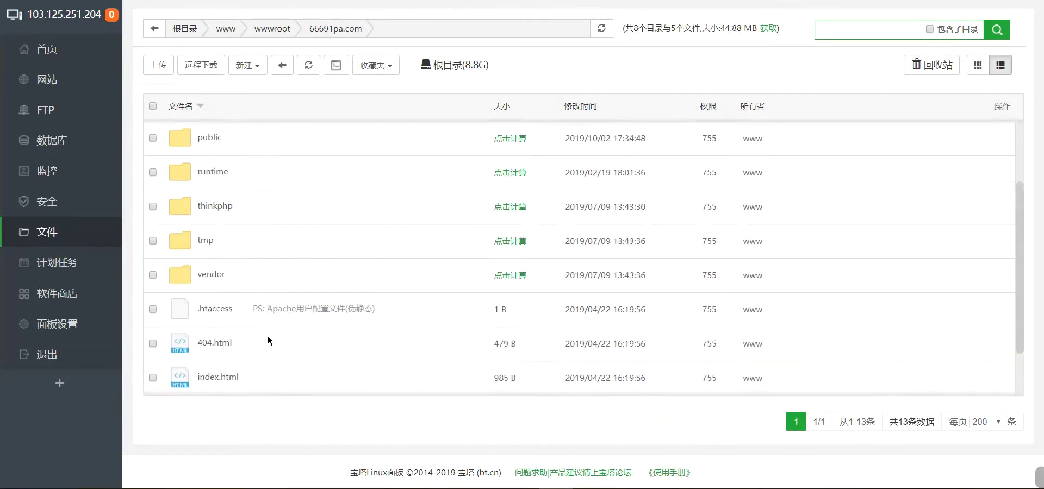
Step: Look through the files and folders inside the site's public folder
click(209, 238)
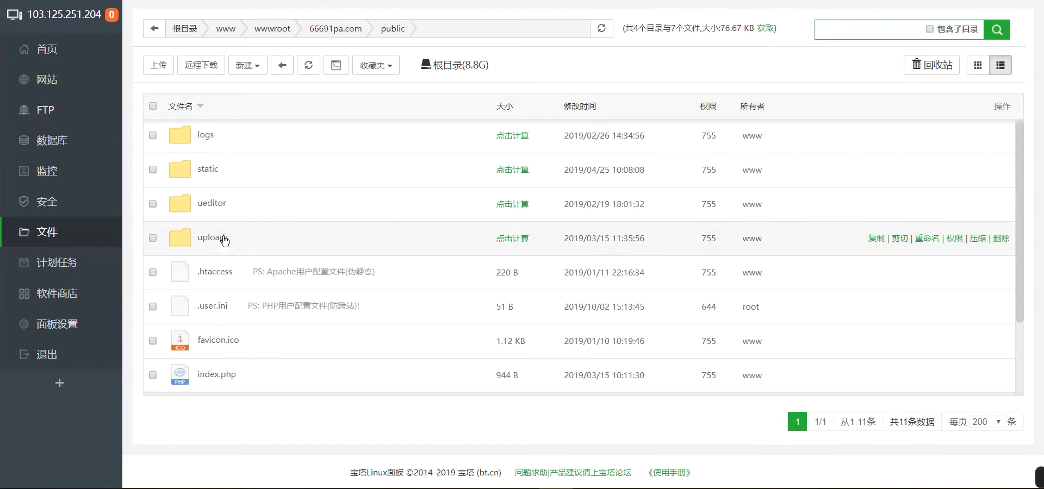
scroll(345, 356, down, 2)
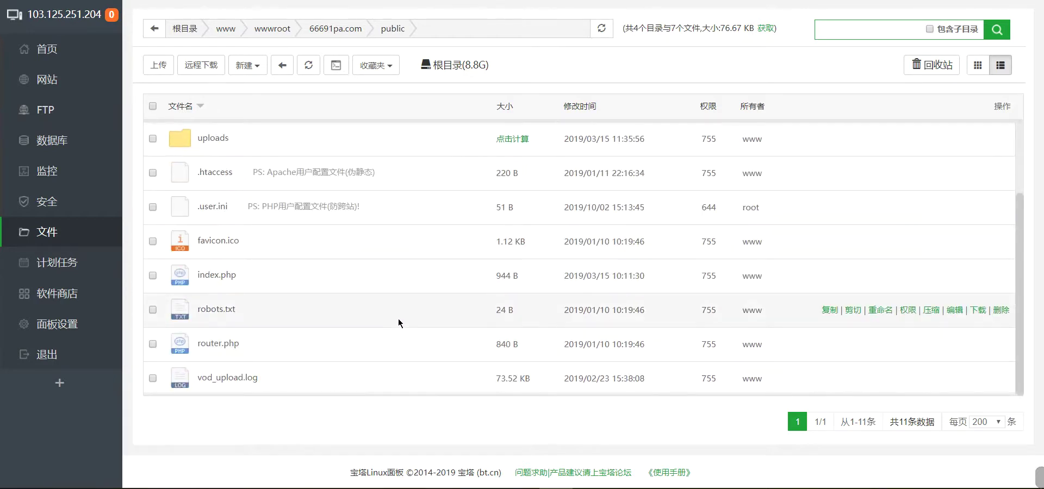
scroll(383, 356, up, 2)
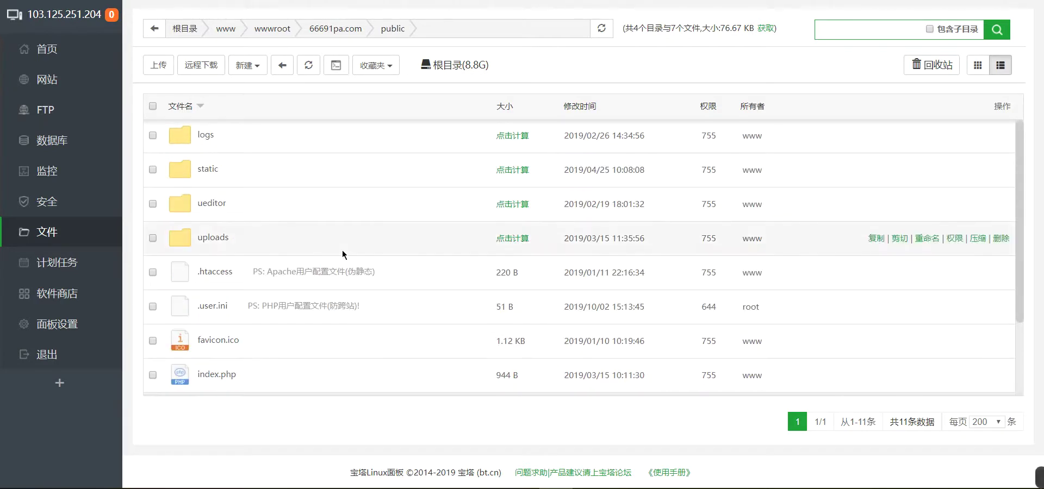
Step: Check the application folder in the site root 66691pa.com, and open the config folder
click(340, 30)
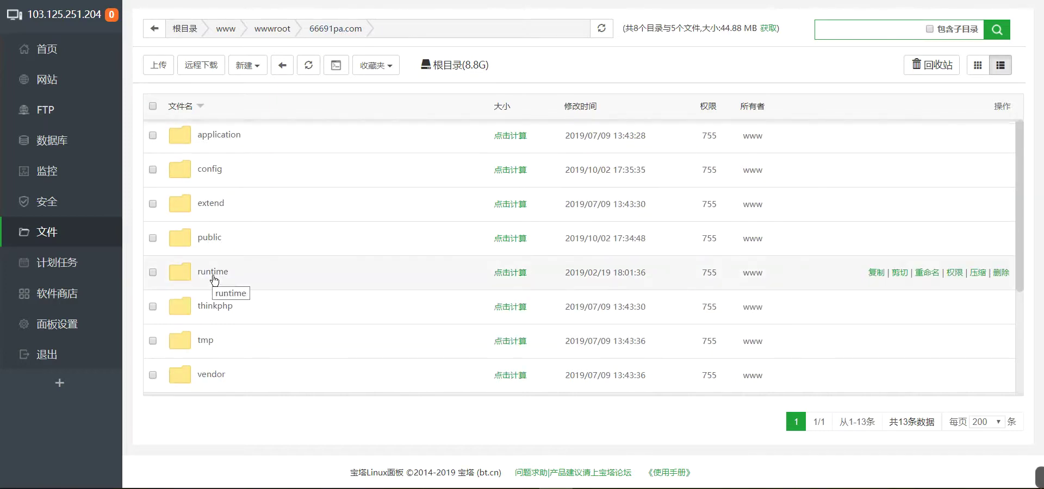
scroll(216, 321, down, 1)
scroll(240, 324, down, 2)
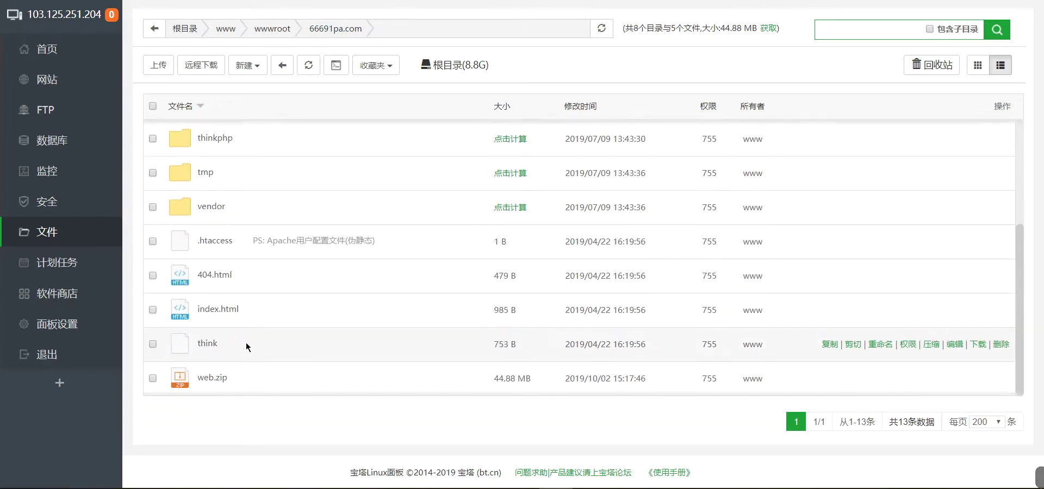
scroll(242, 180, up, 3)
click(233, 137)
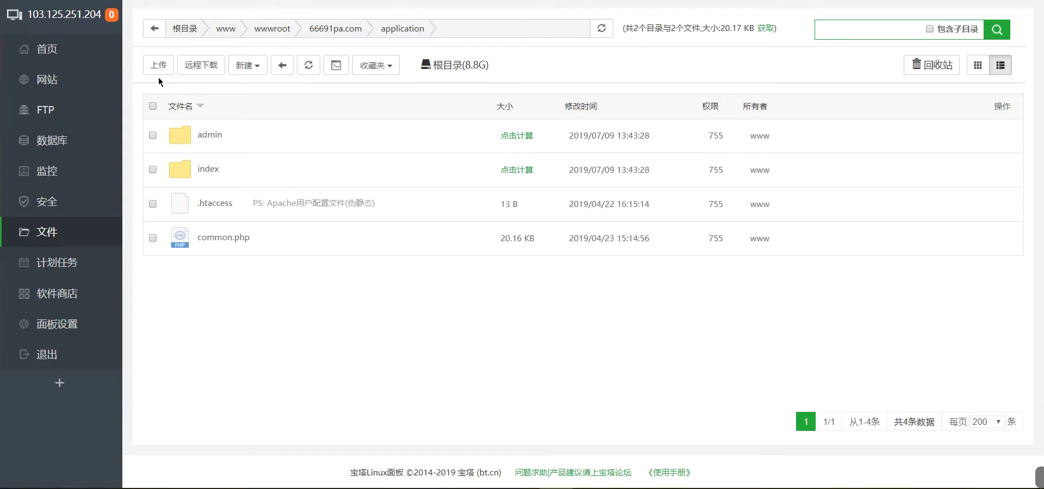
click(155, 30)
click(210, 173)
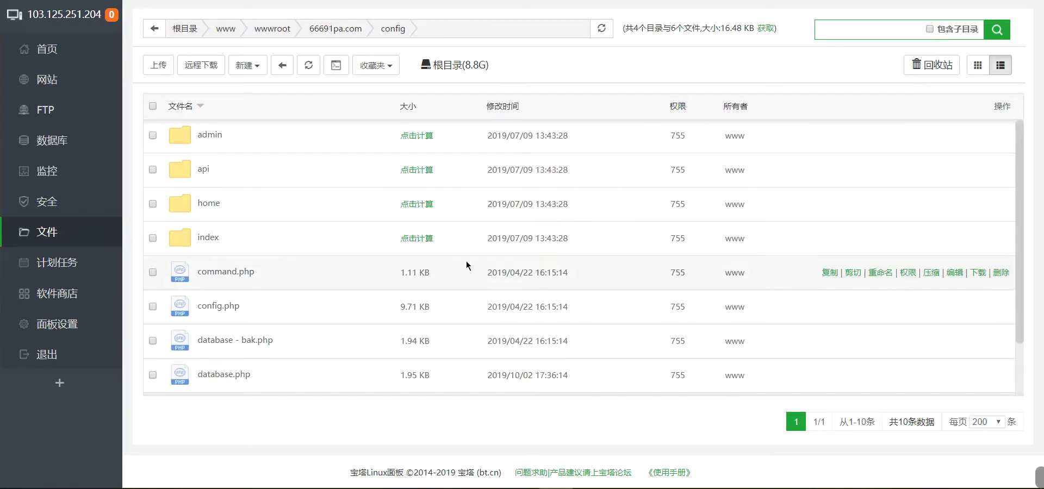
Step: Read config.php in the online text editor through to its last settings, and close the editor
click(955, 307)
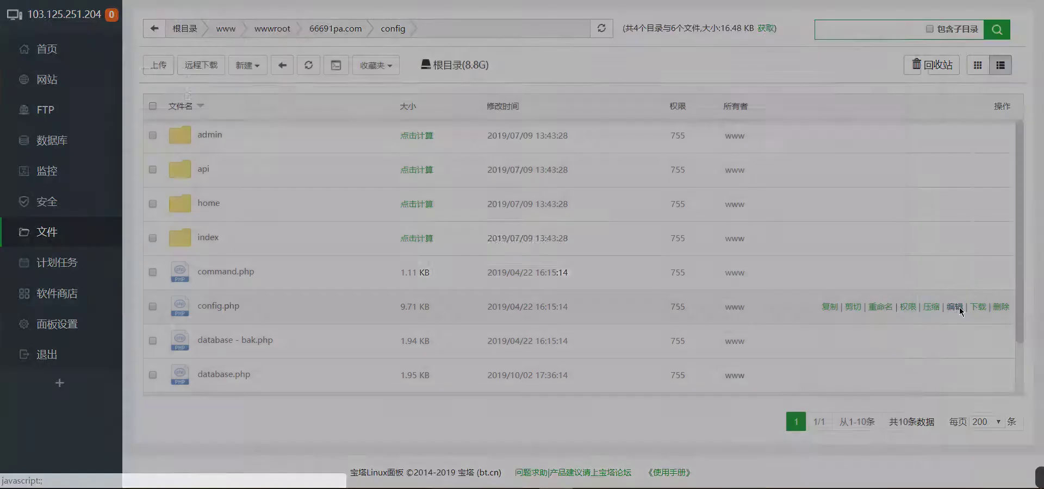
scroll(371, 333, down, 5)
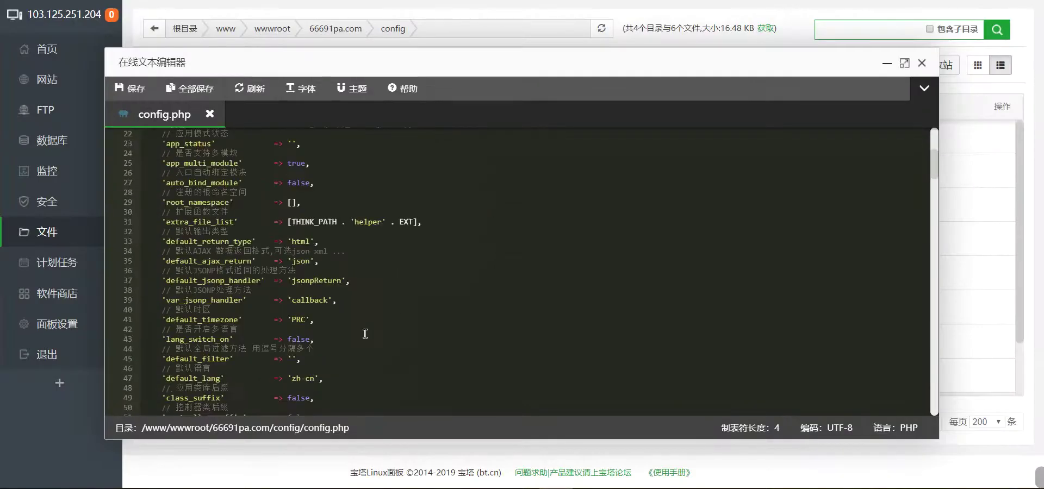
scroll(361, 333, down, 15)
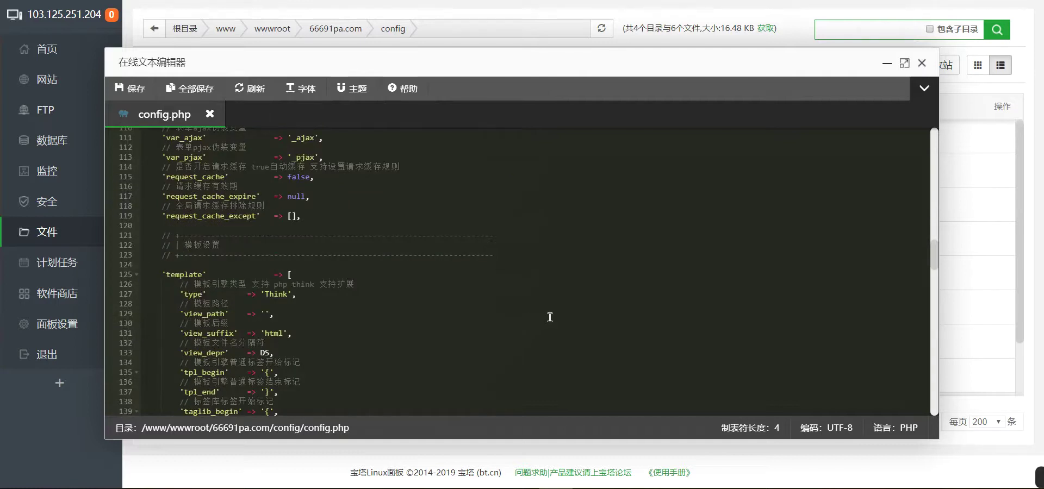
scroll(550, 317, down, 6)
scroll(566, 318, up, 5)
scroll(581, 317, down, 5)
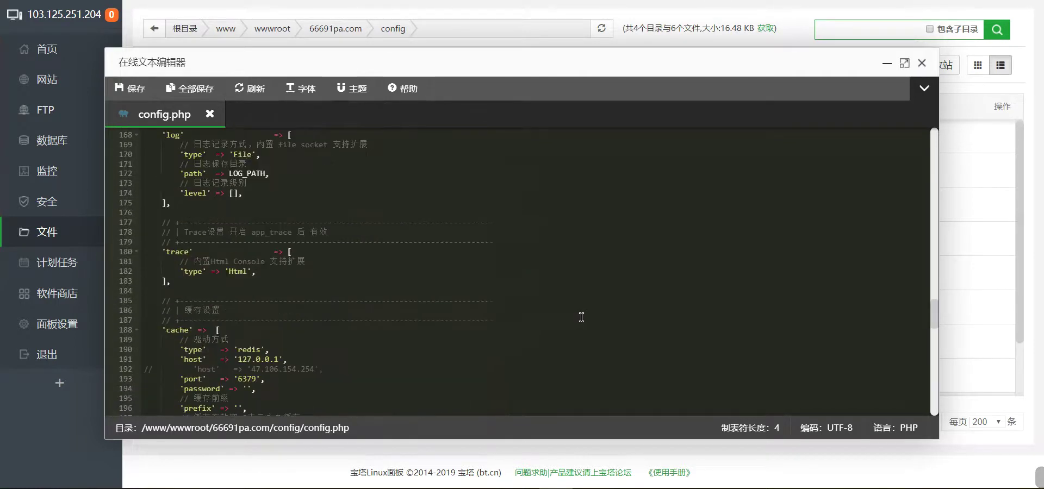
scroll(560, 327, down, 8)
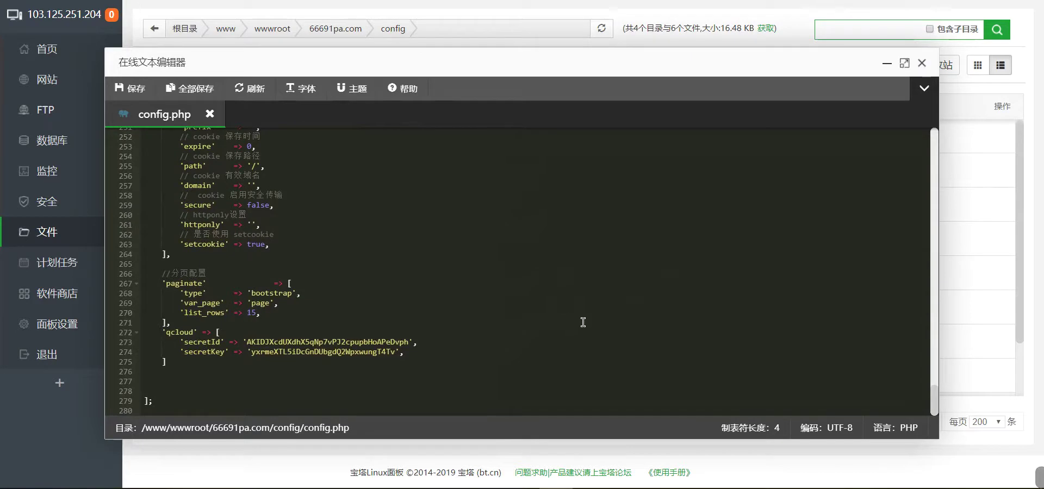
click(921, 63)
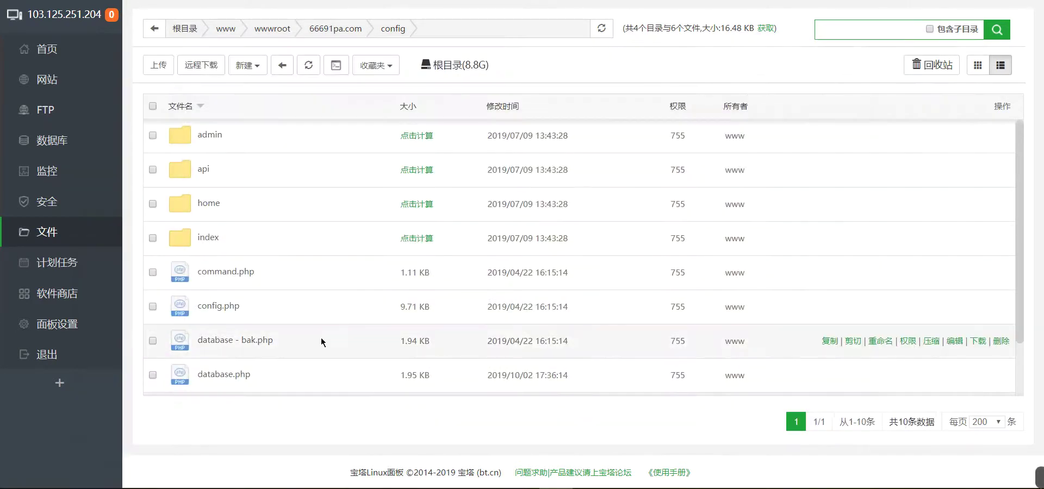
Step: Reopen config.php from the config folder and read through its settings down to the cache, session and cookie sections
scroll(289, 321, down, 2)
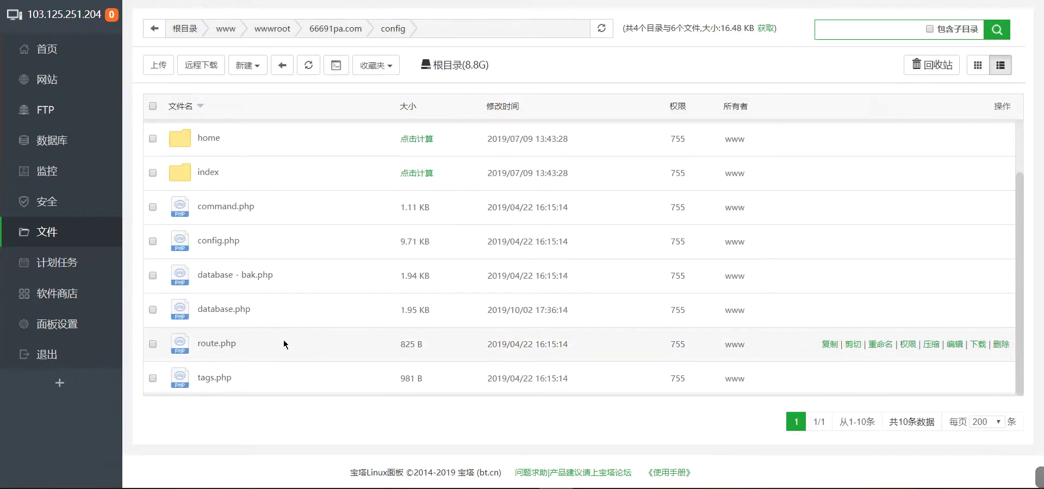
click(955, 241)
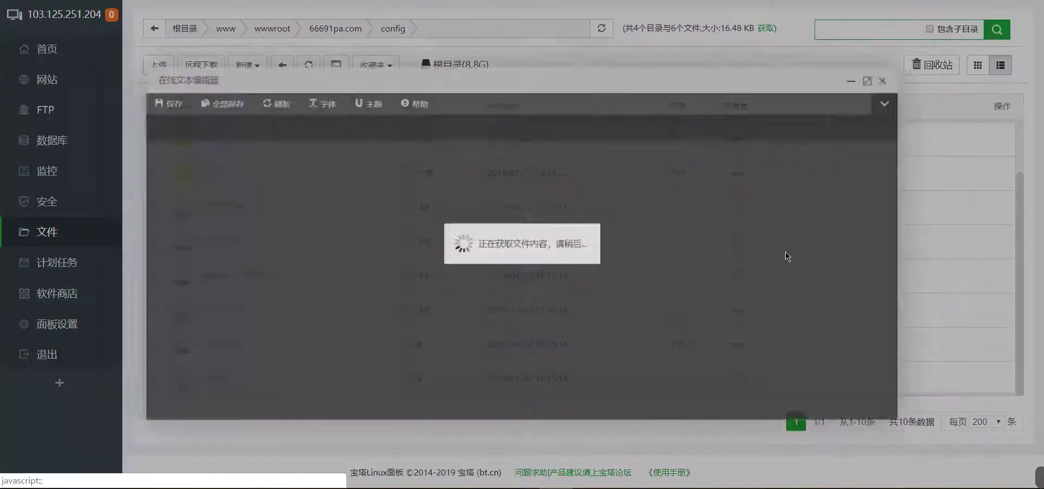
scroll(419, 340, down, 1)
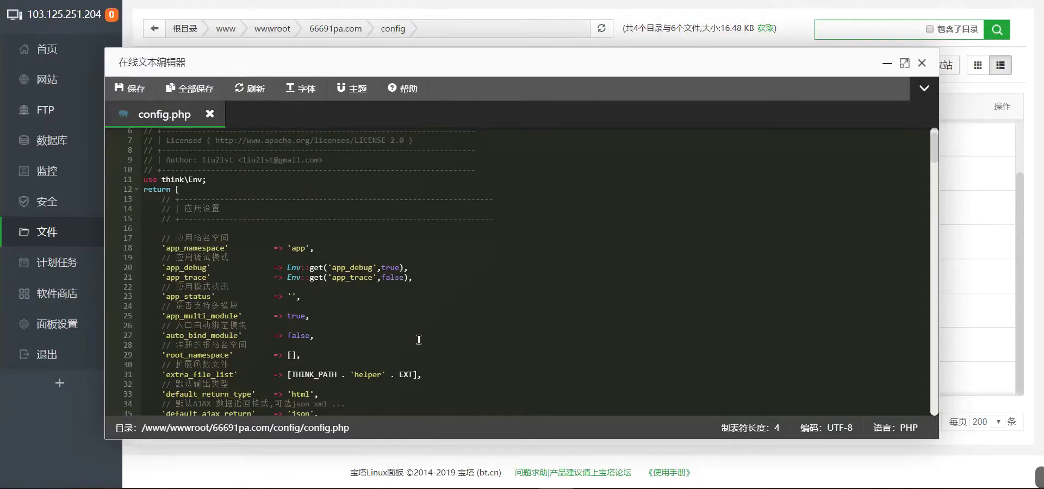
scroll(418, 340, down, 4)
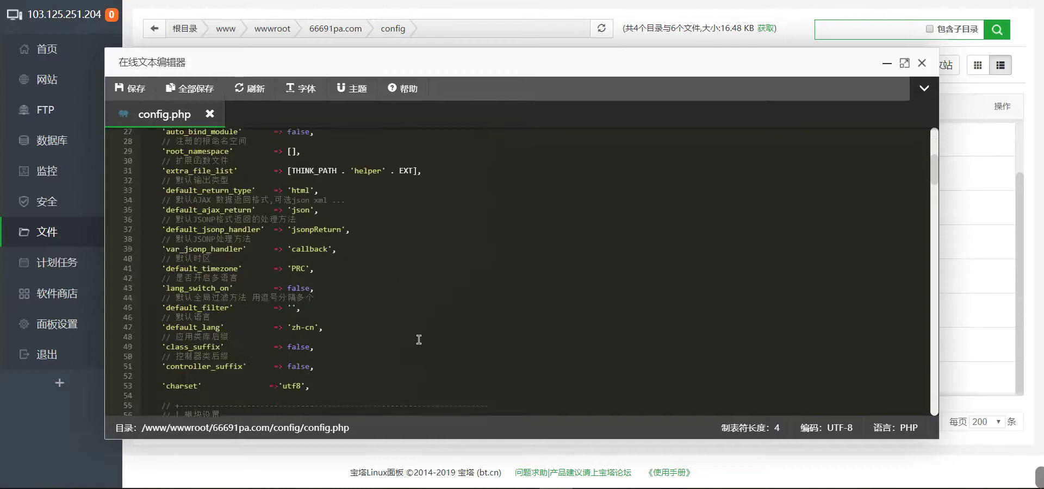
scroll(420, 337, up, 5)
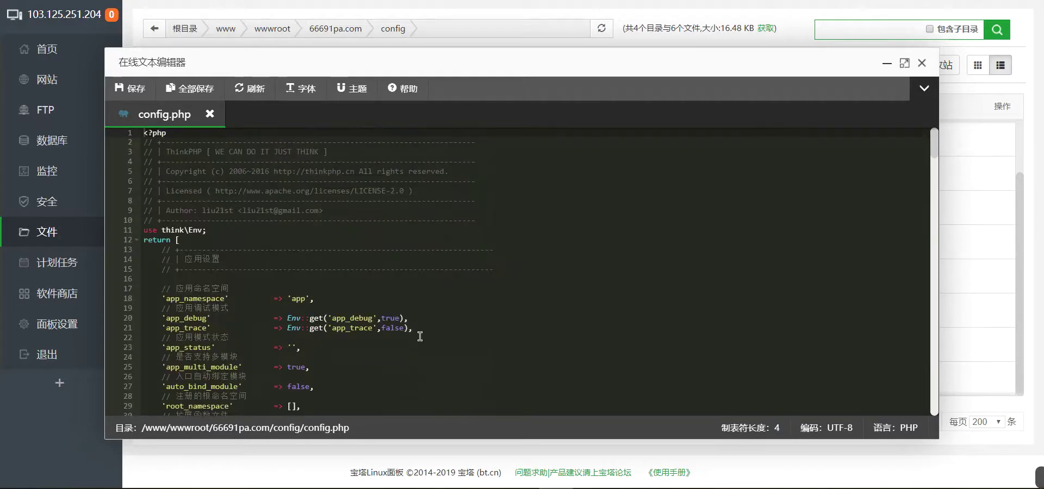
scroll(419, 336, down, 11)
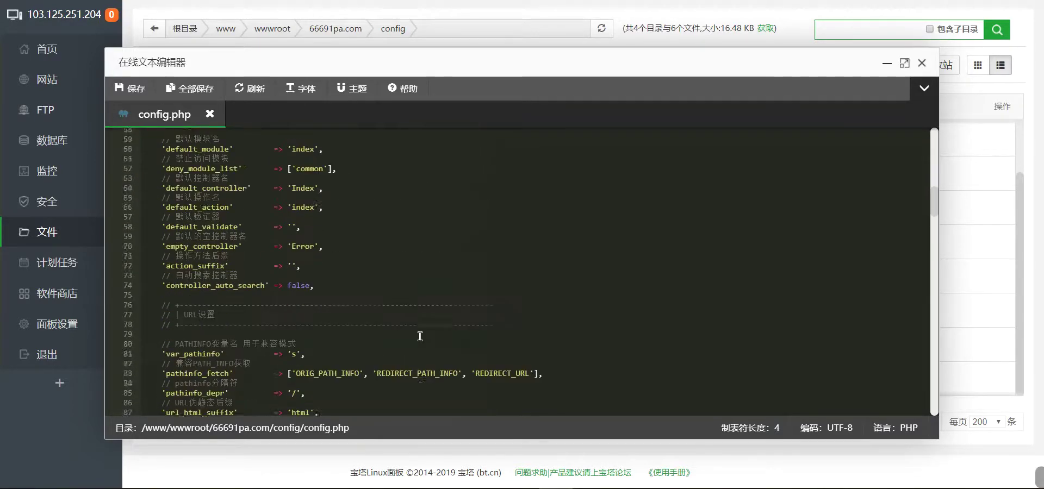
scroll(419, 336, down, 15)
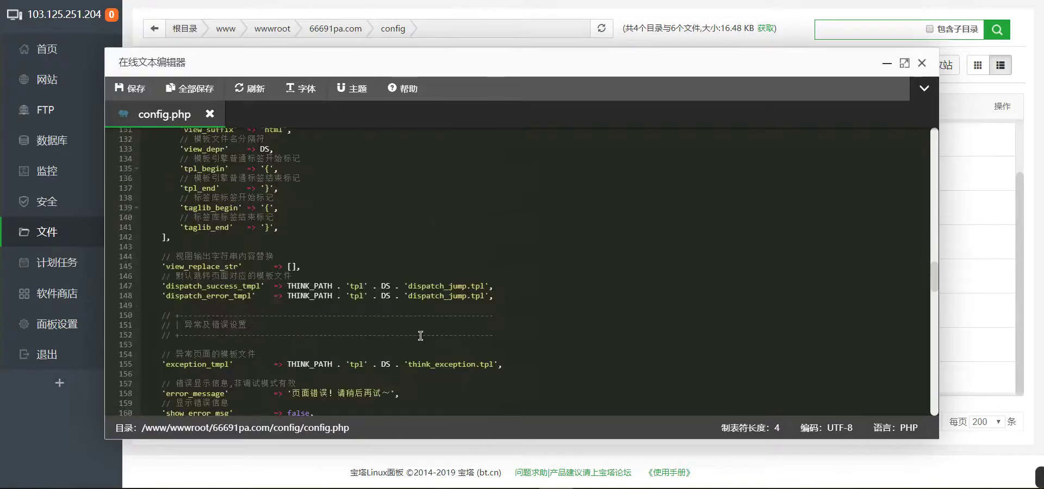
scroll(420, 337, down, 11)
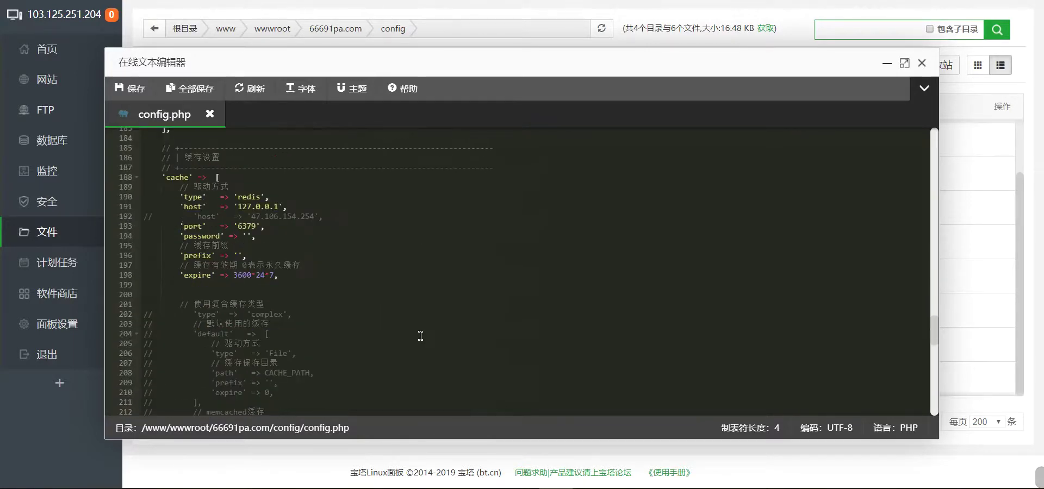
scroll(420, 337, down, 13)
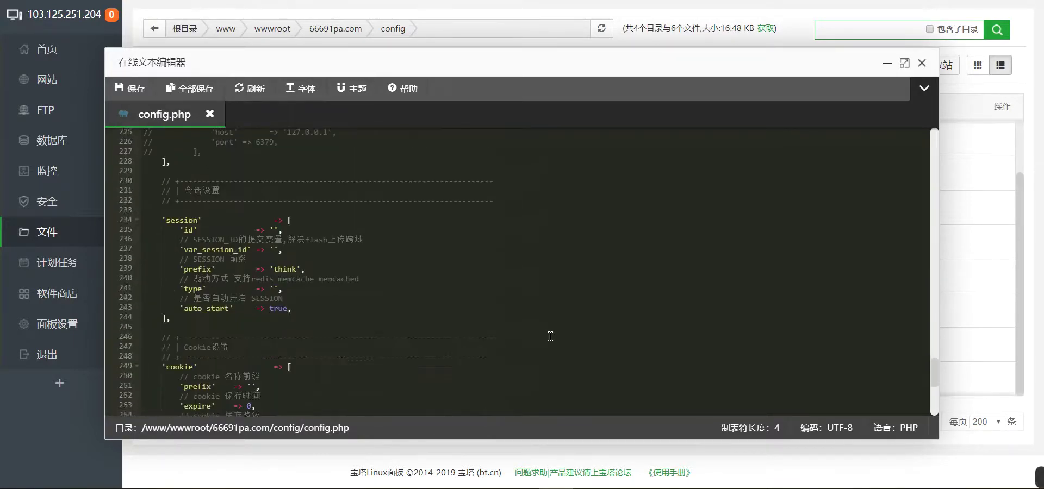
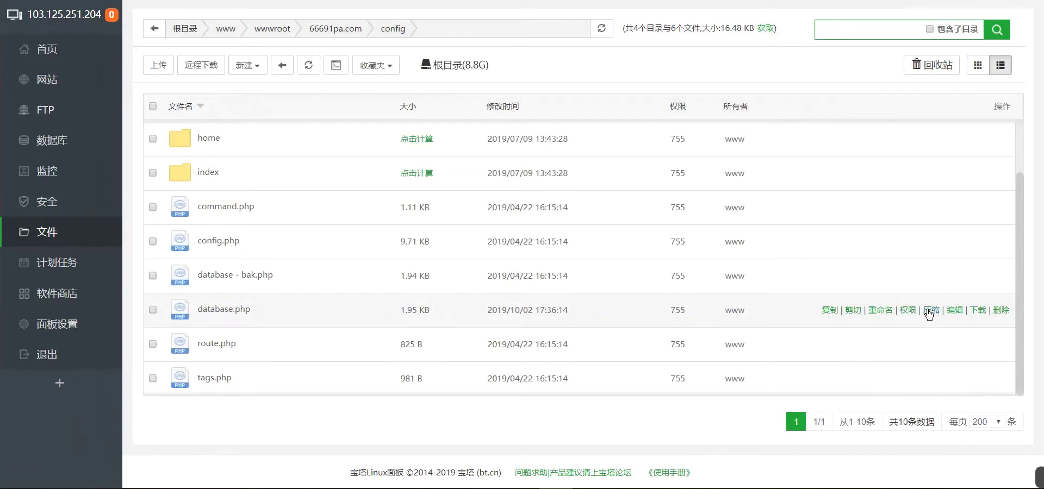
Step: Check the database connection settings in database.php, and open the panel's database management page
click(955, 311)
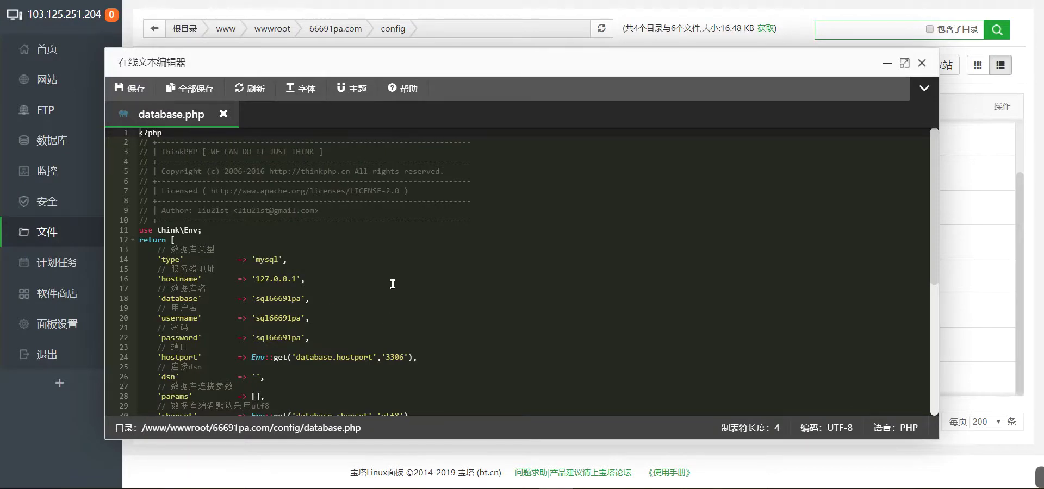
scroll(393, 284, down, 1)
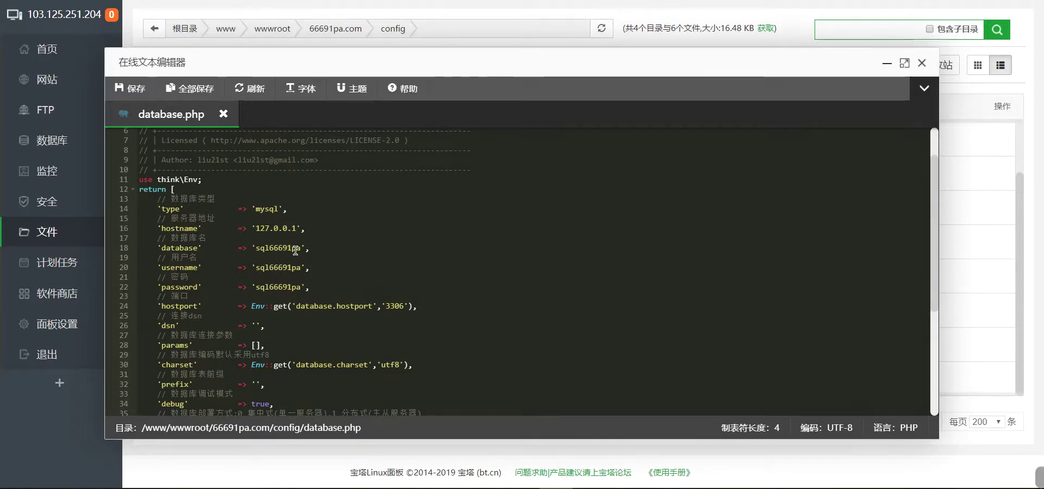
click(45, 141)
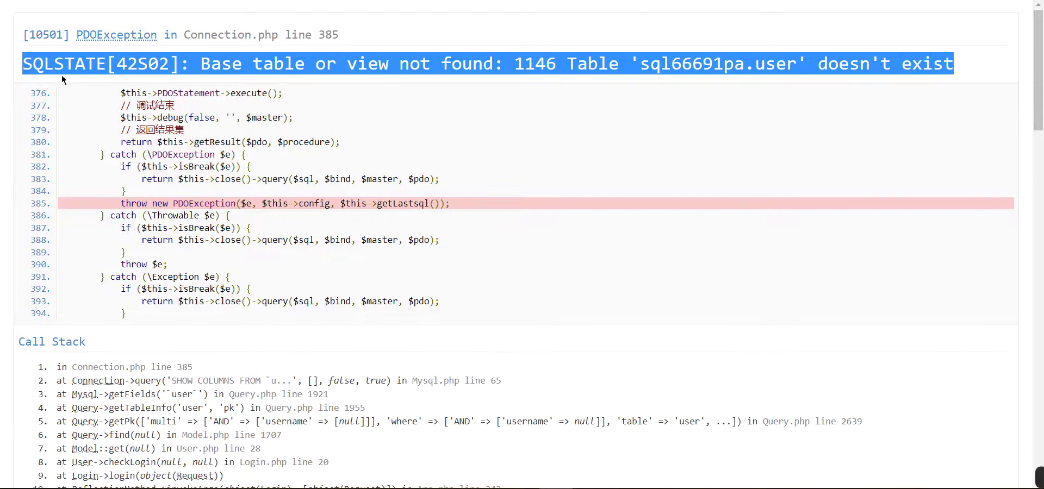
Step: Copy the heading "PDOException in Connection.php line 385" from the site's error page and search Baidu for it
click(73, 33)
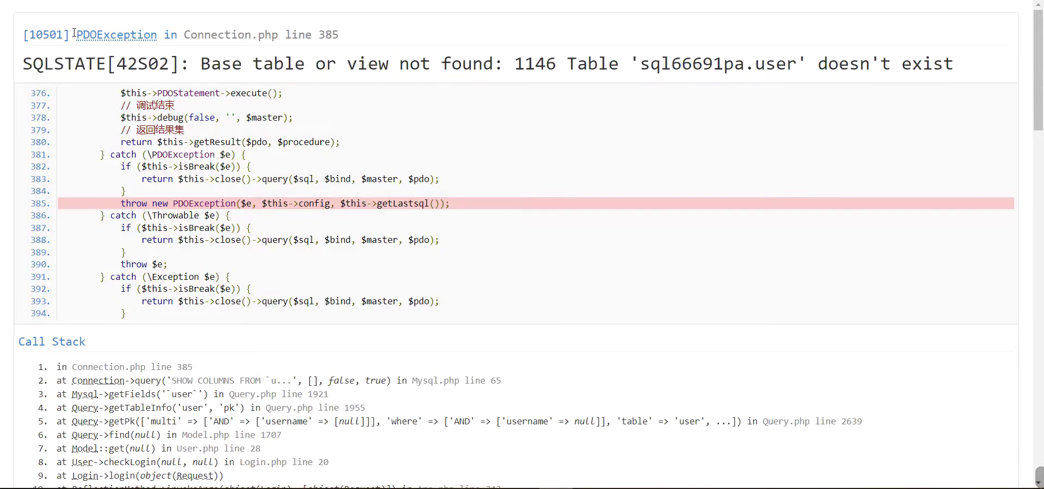
drag(75, 33, 345, 43)
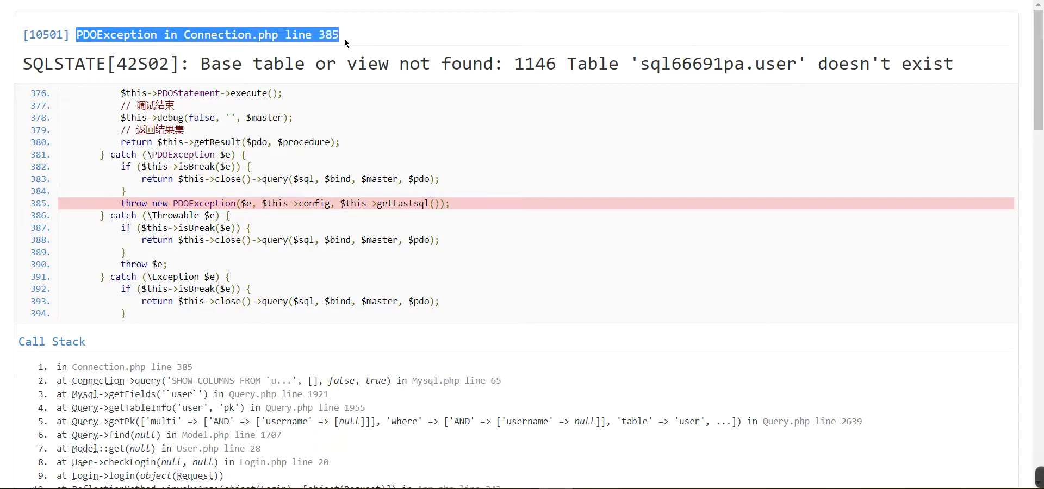
right_click(300, 36)
click(320, 47)
key(ctrl+t)
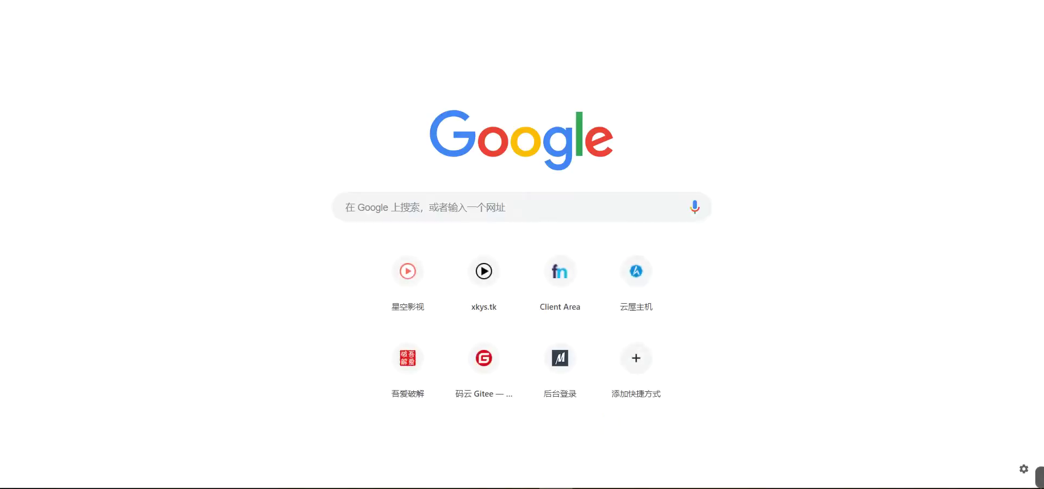
text(www.baidu.com)
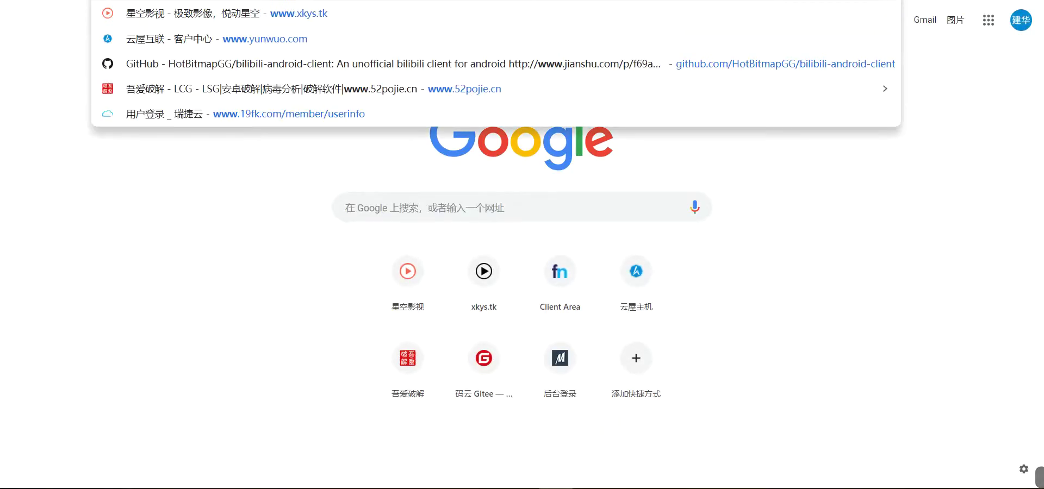
key(Return)
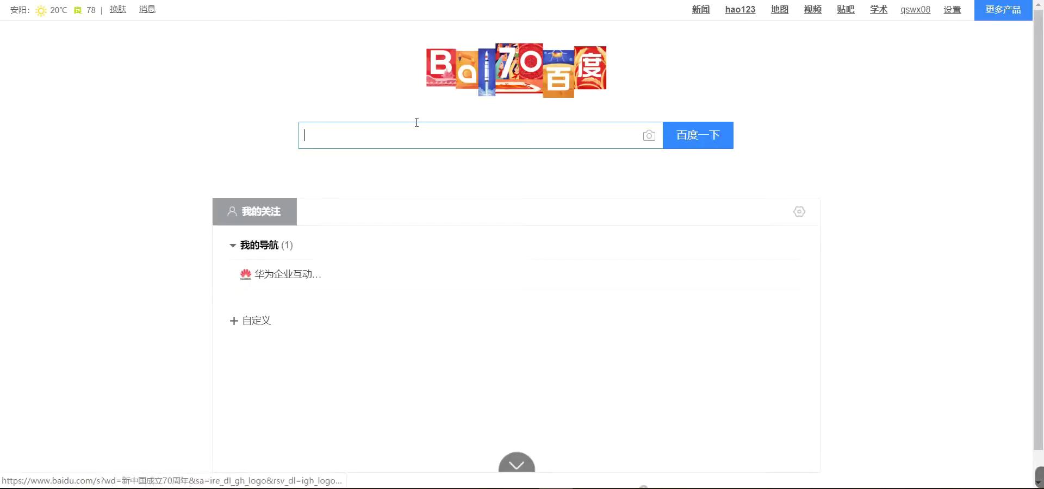
key(ctrl+v)
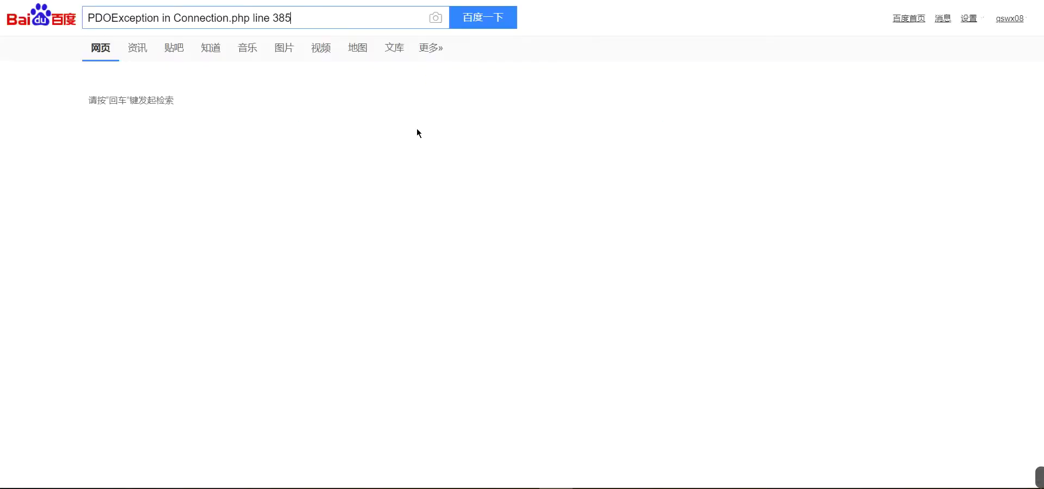
click(484, 24)
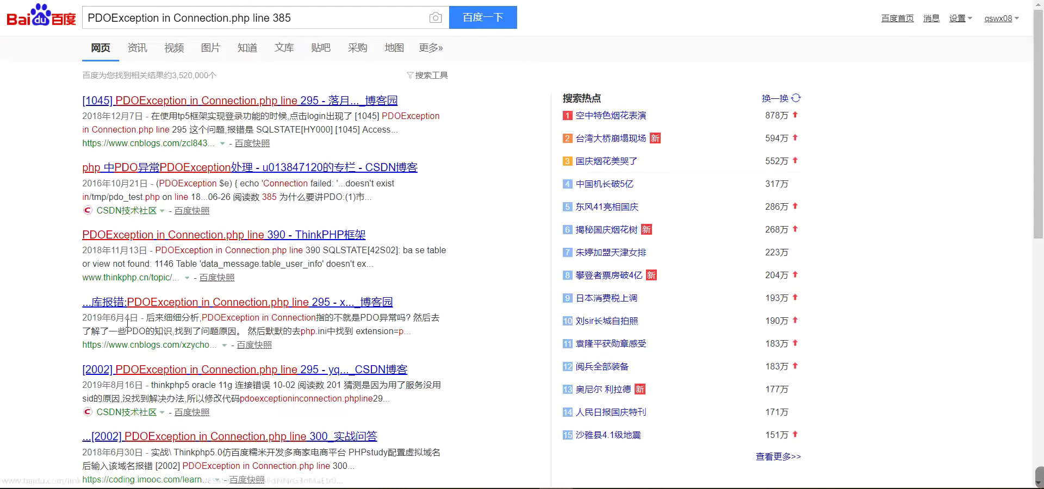
Step: Open the first search result, "[1045] PDOException in Connection.php line 295", and read the article's suggested fix
click(285, 101)
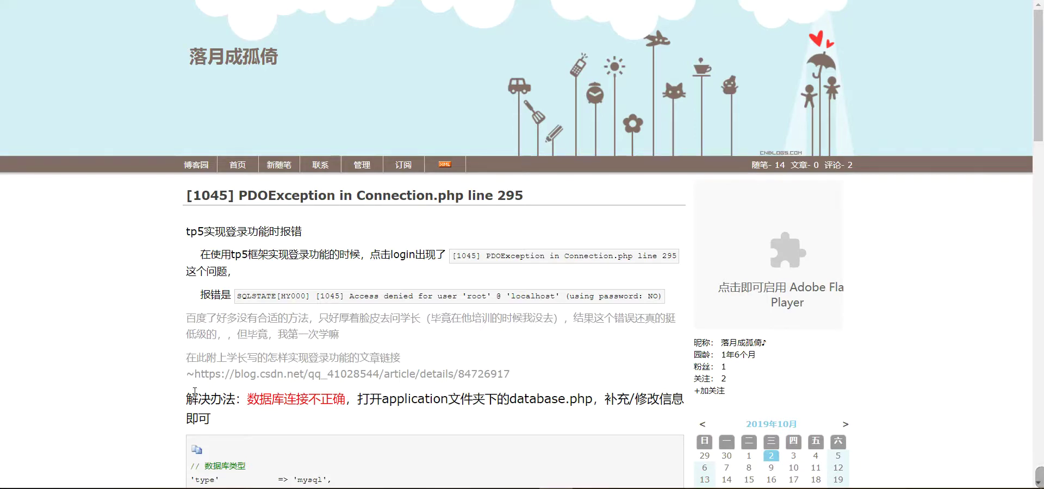
scroll(511, 399, down, 3)
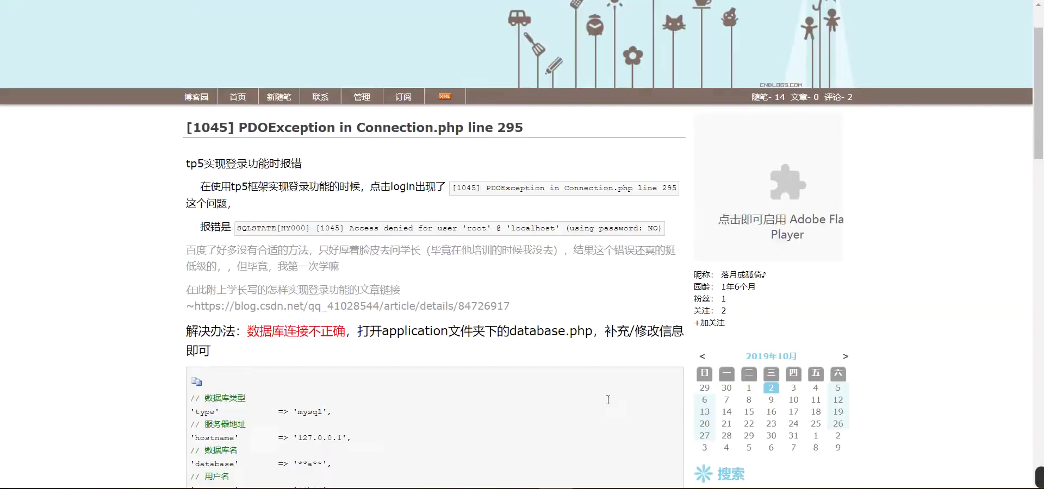
scroll(406, 363, down, 1)
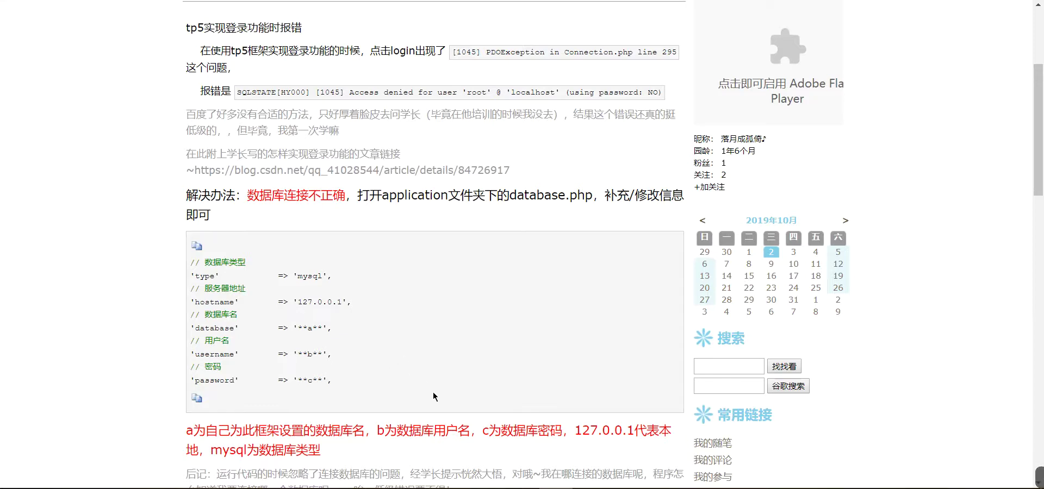
scroll(433, 391, down, 1)
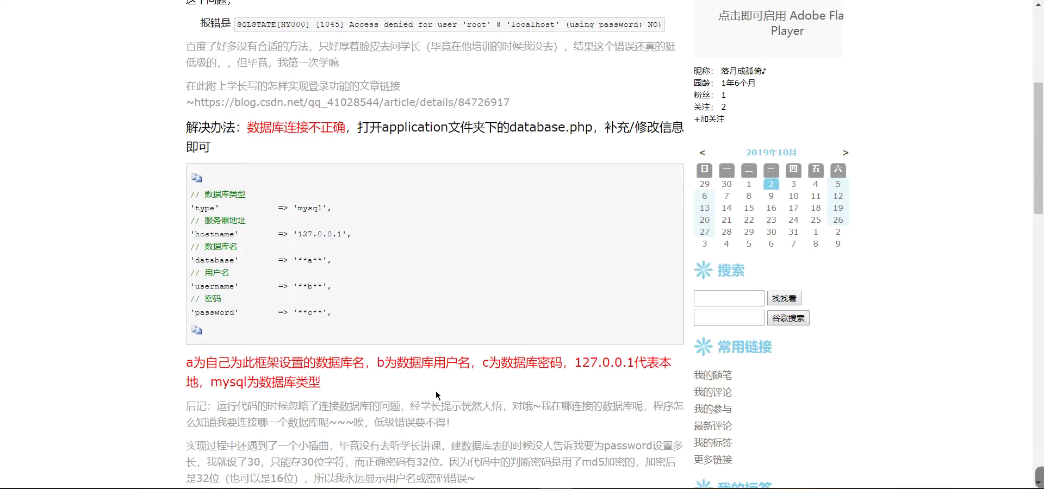
scroll(436, 392, down, 2)
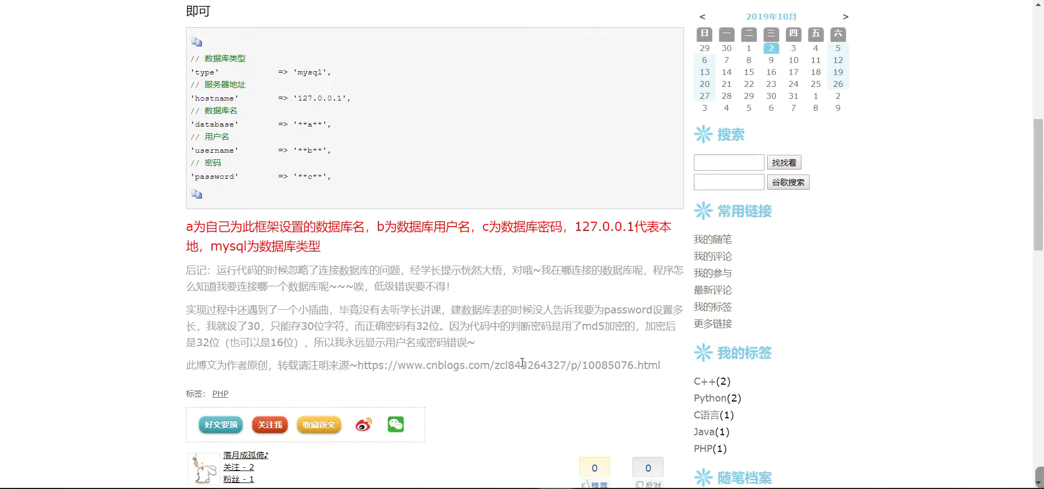
scroll(524, 364, up, 6)
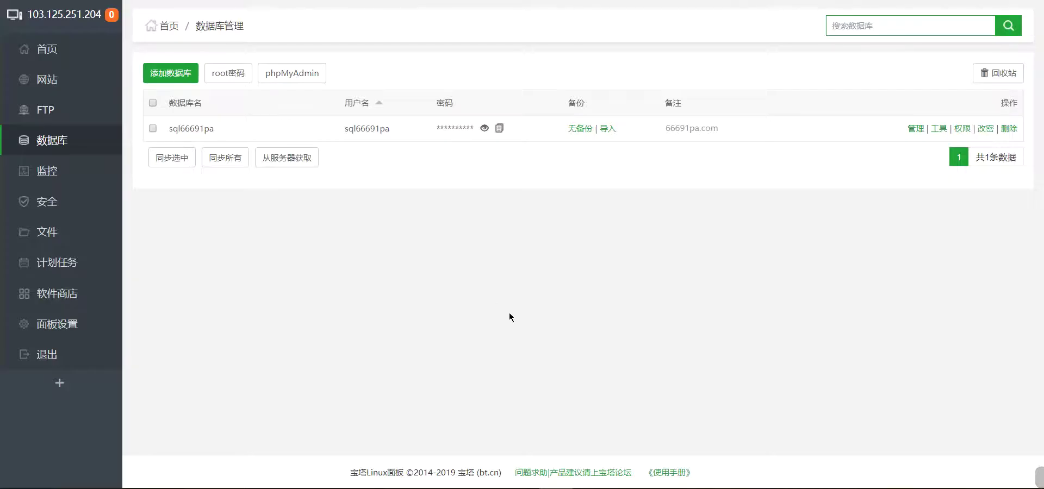
Step: Return to the BaoTa file manager, check the hostname, database, username and password entries in config/database.php, and close the editor
click(41, 244)
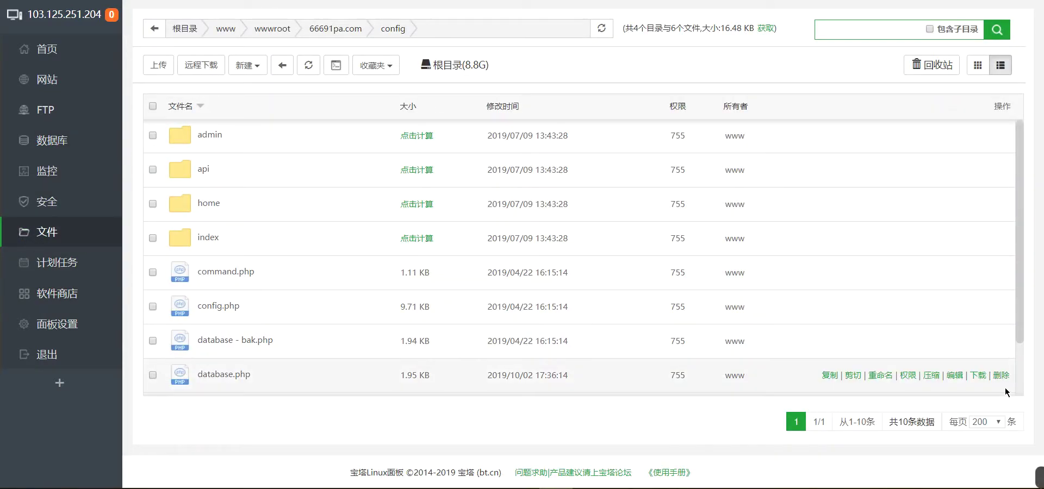
click(954, 375)
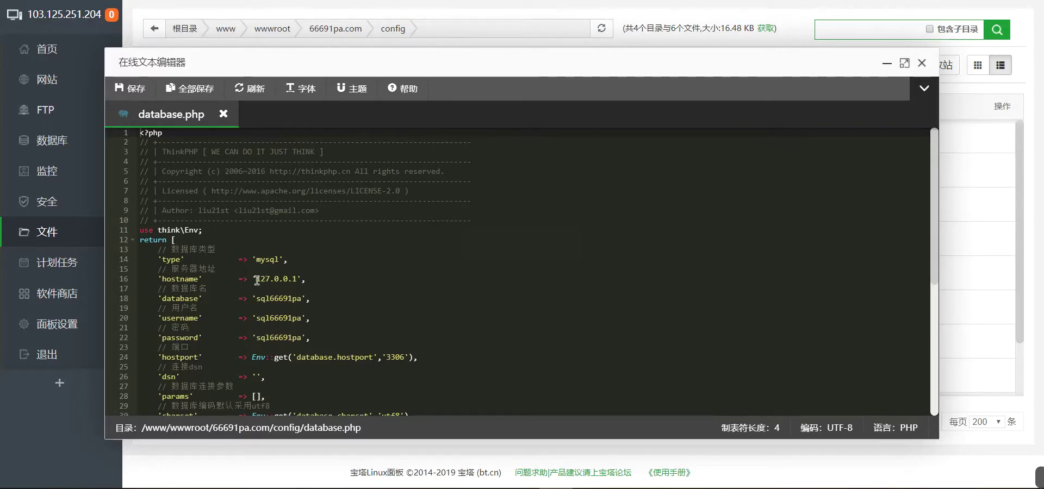
drag(257, 280, 298, 280)
click(300, 299)
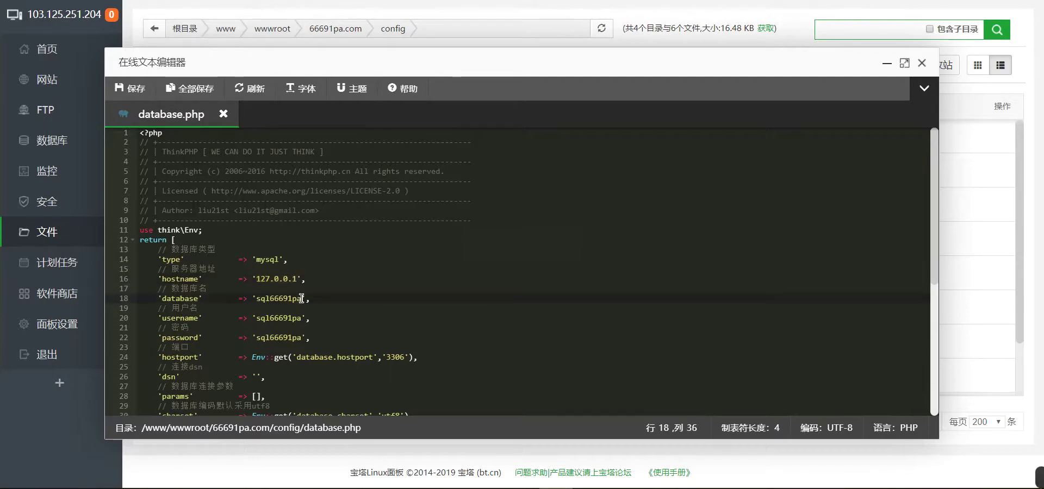
click(302, 318)
click(302, 338)
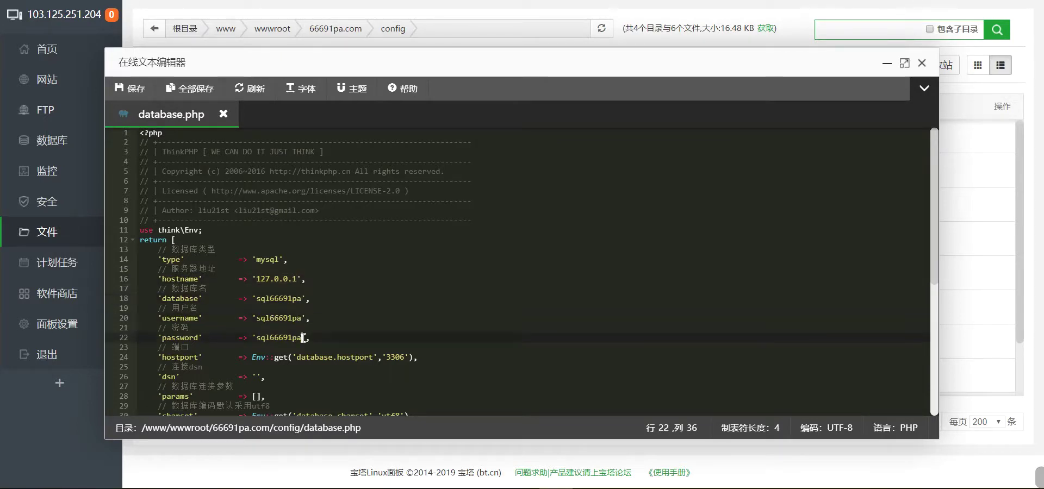
click(921, 64)
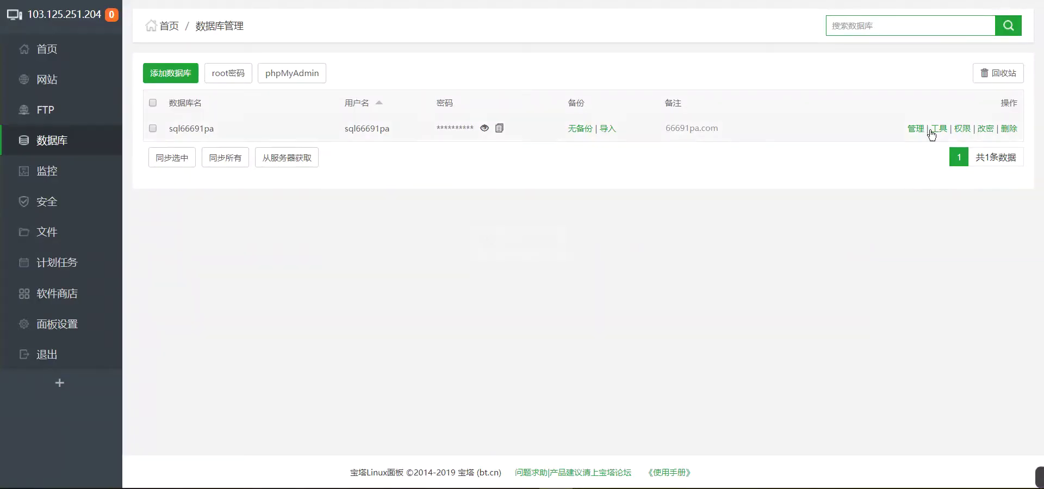
Step: Check which tables the database sql66691pa contains, using the MySQL toolbox and phpMyAdmin
click(938, 130)
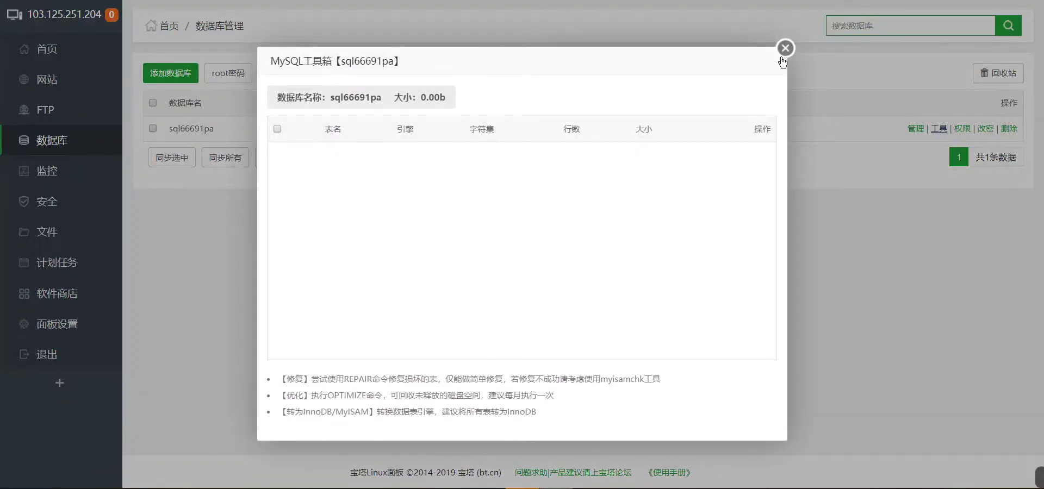
click(785, 49)
click(917, 131)
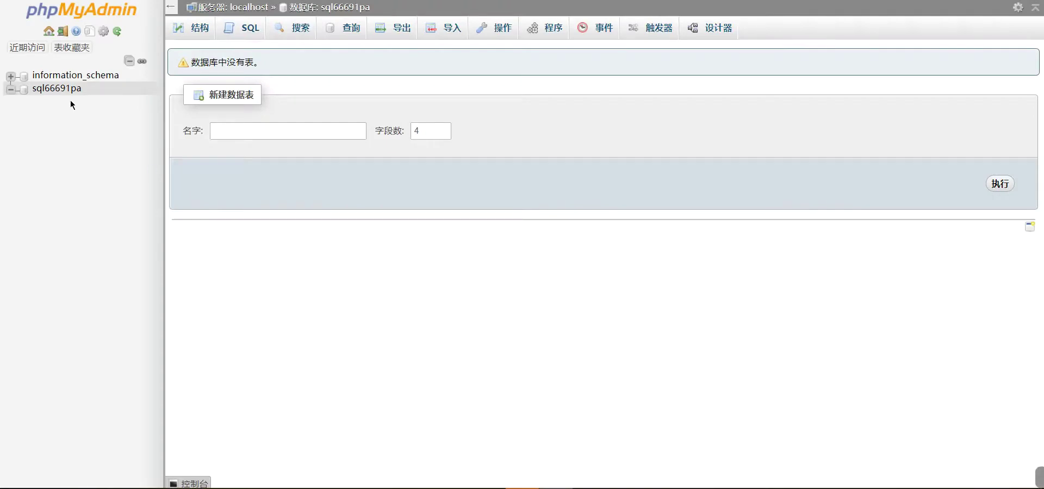
click(62, 89)
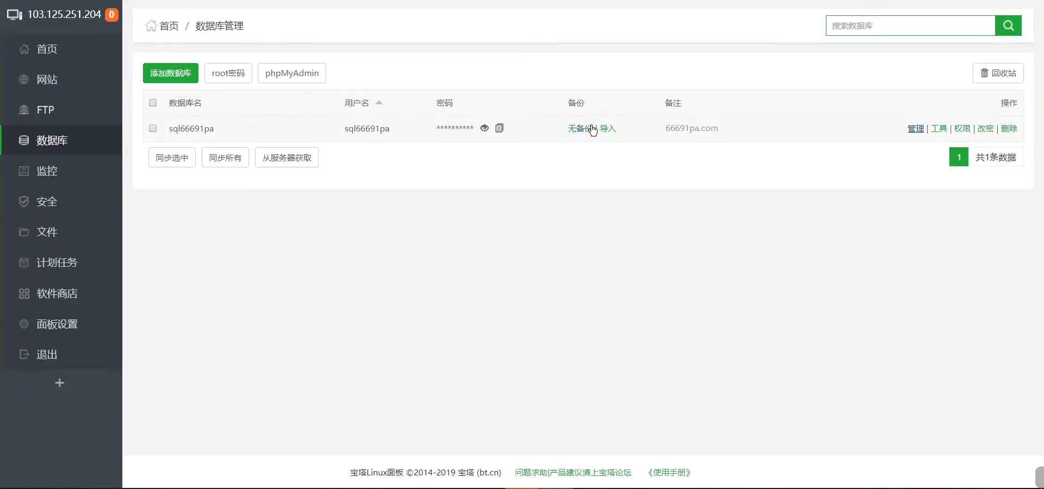
Step: Upload the local file migua.sql through the database import dialog and import it into the database sql66691pa
click(608, 130)
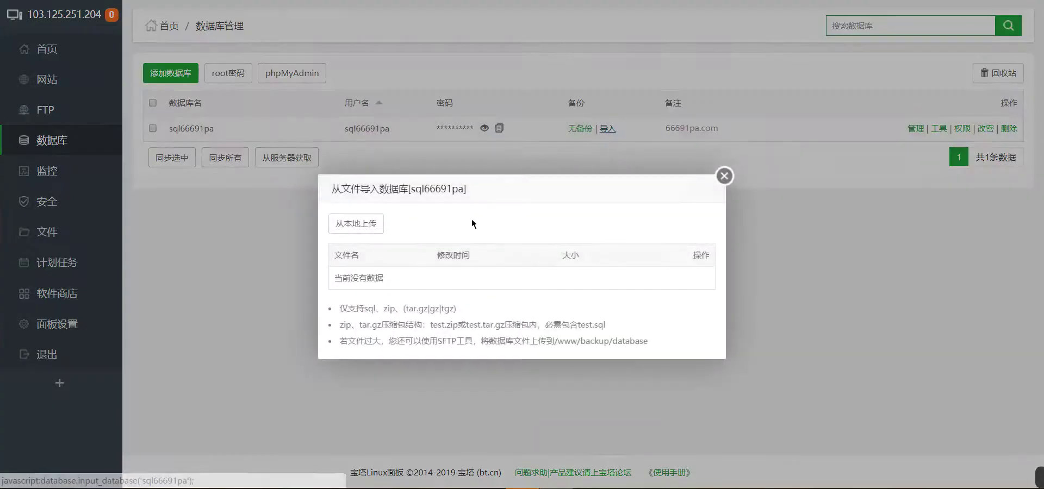
click(359, 233)
click(367, 119)
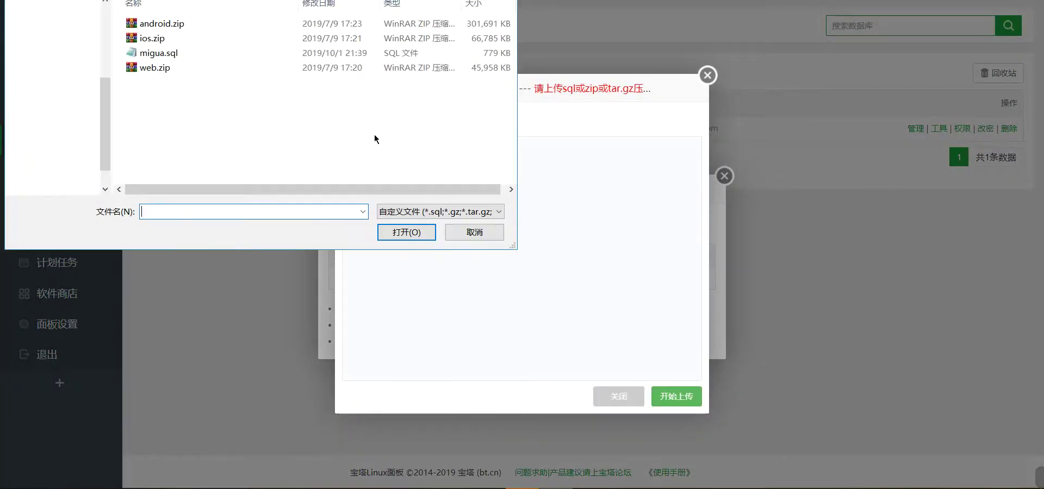
double_click(149, 54)
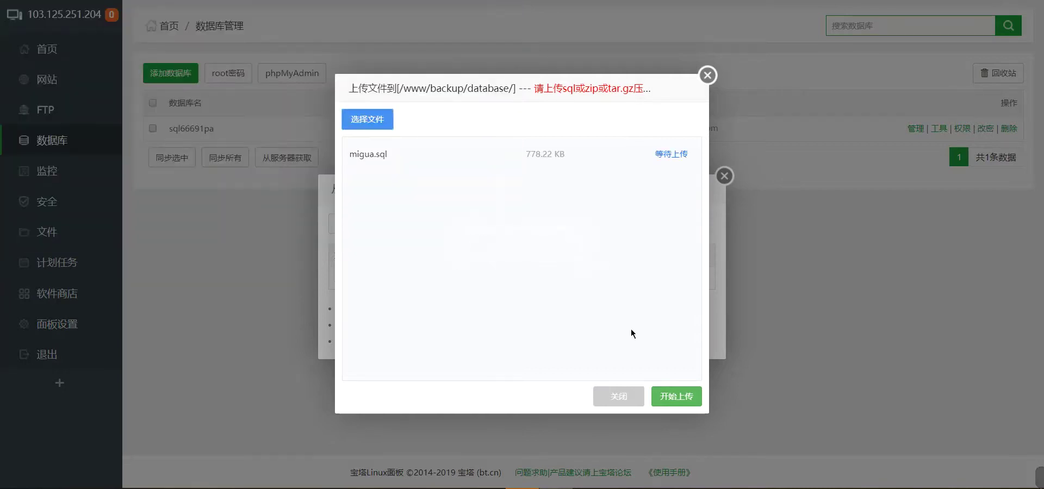
click(676, 398)
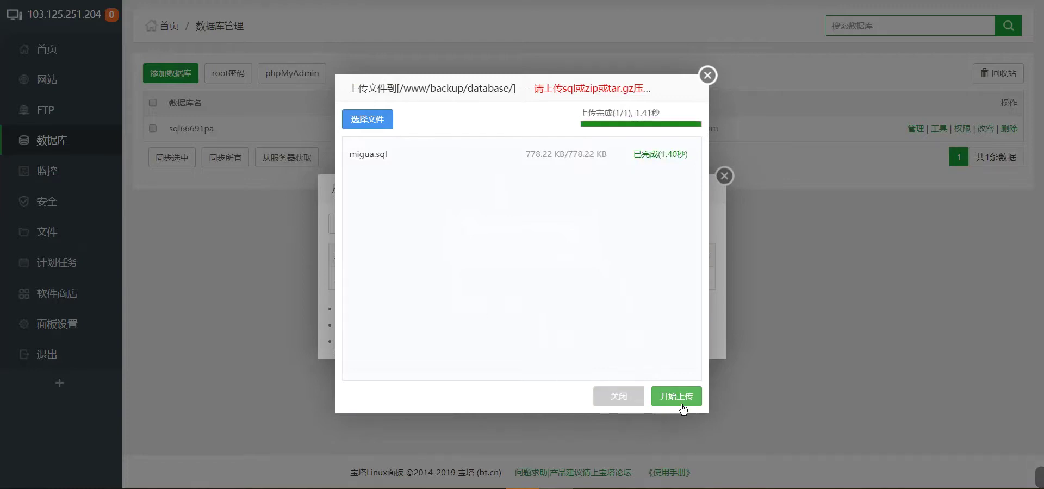
click(605, 399)
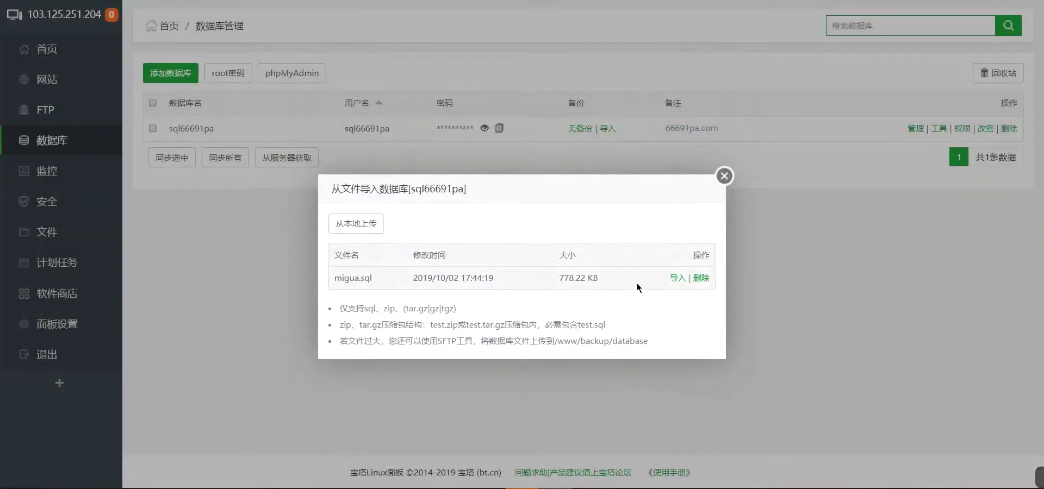
click(679, 280)
click(611, 278)
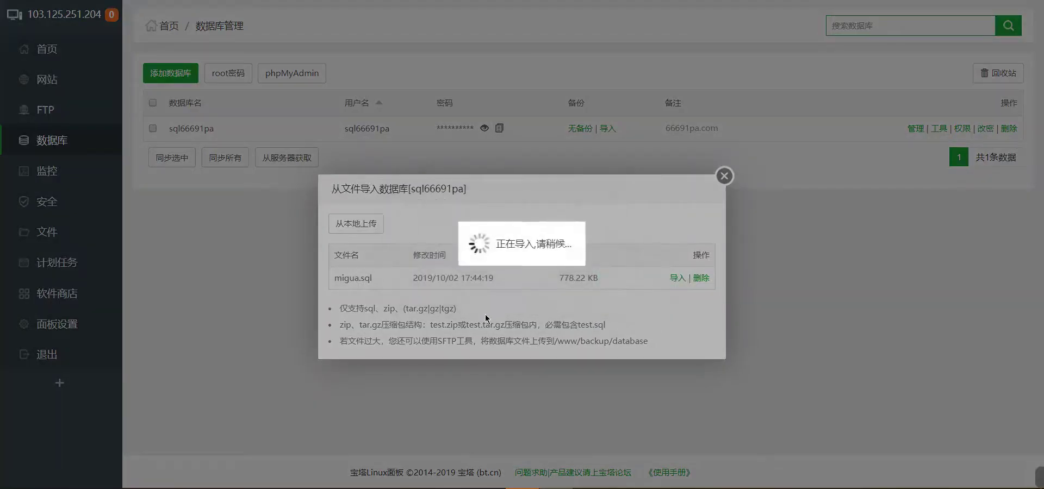
Step: Switch to the tutorial notes in the text editor and add a new line reading "有群友点登陆登陆不上"
key(alt+Tab)
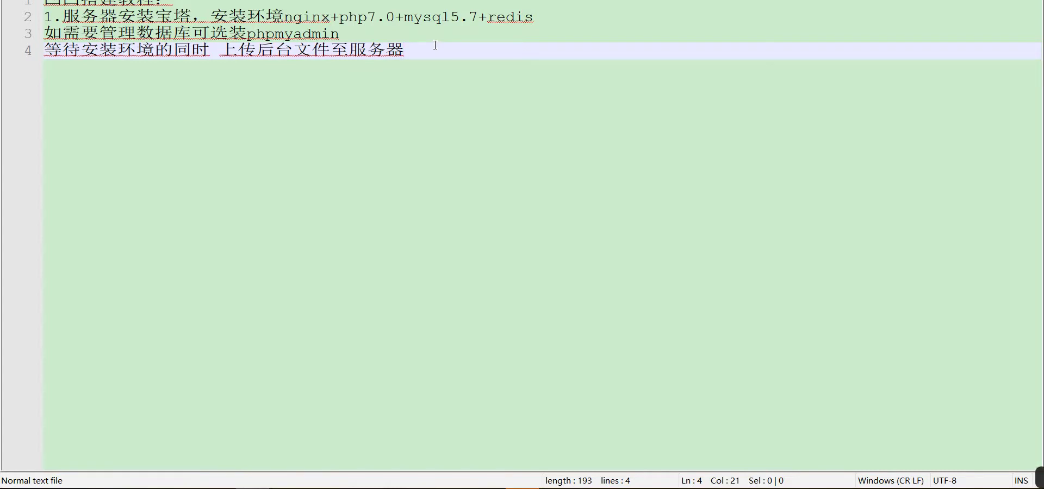
key(Return)
text(you)
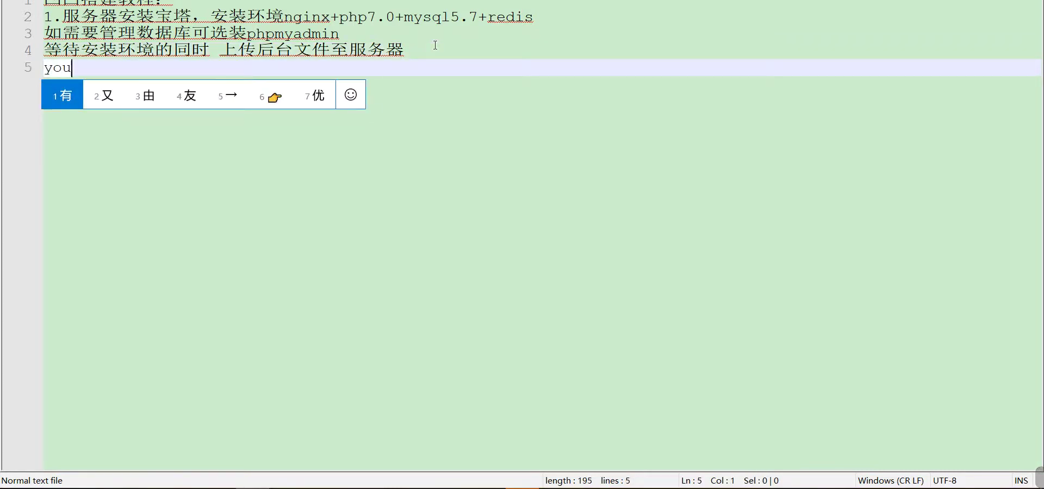
key(space)
text(quny)
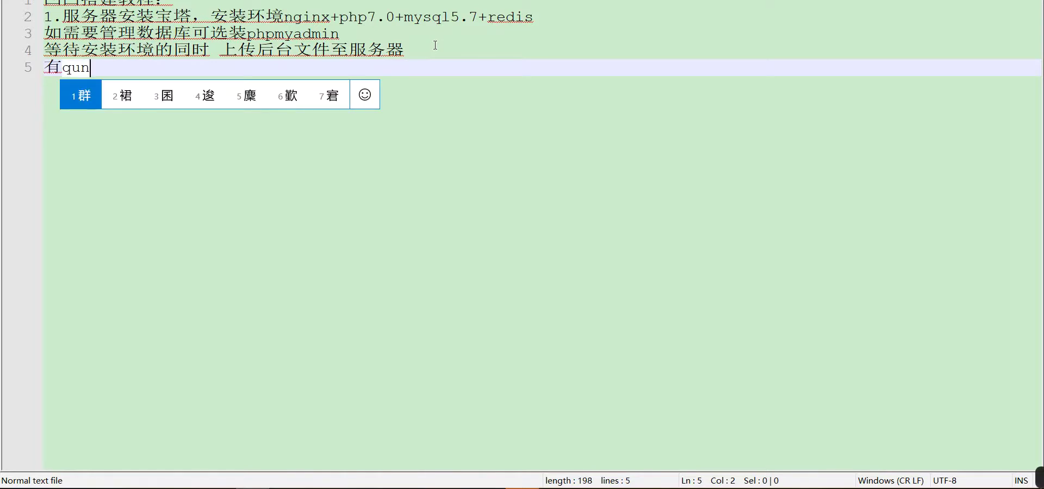
key(space)
text(dian)
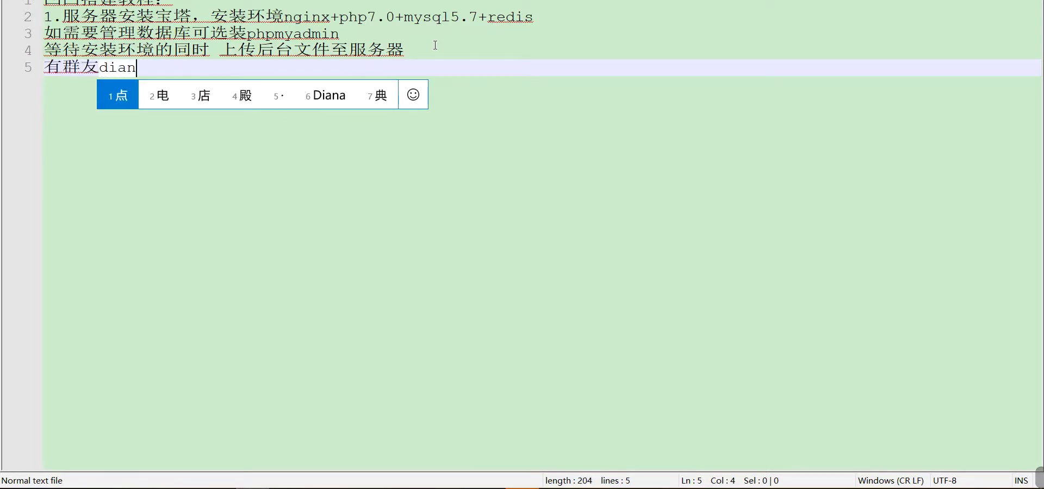
key(space)
text(denglu)
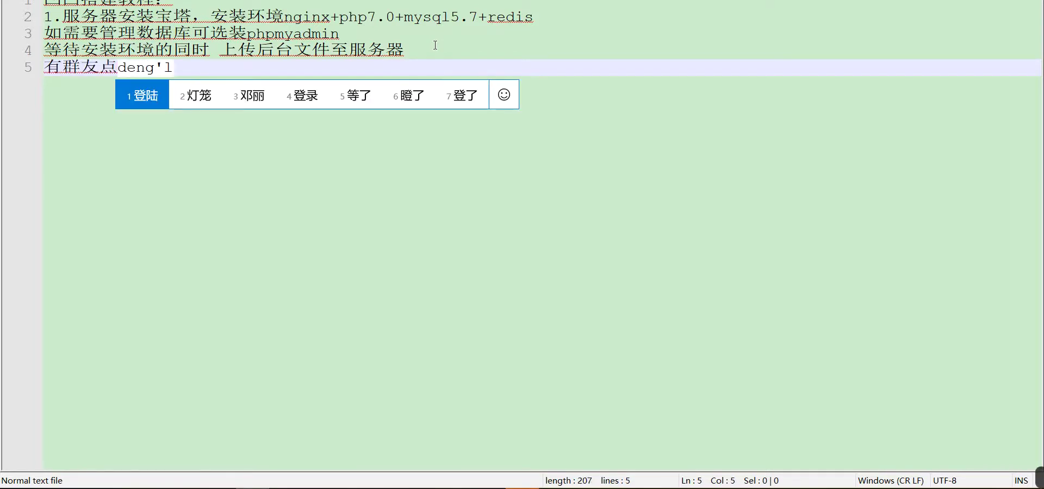
key(space)
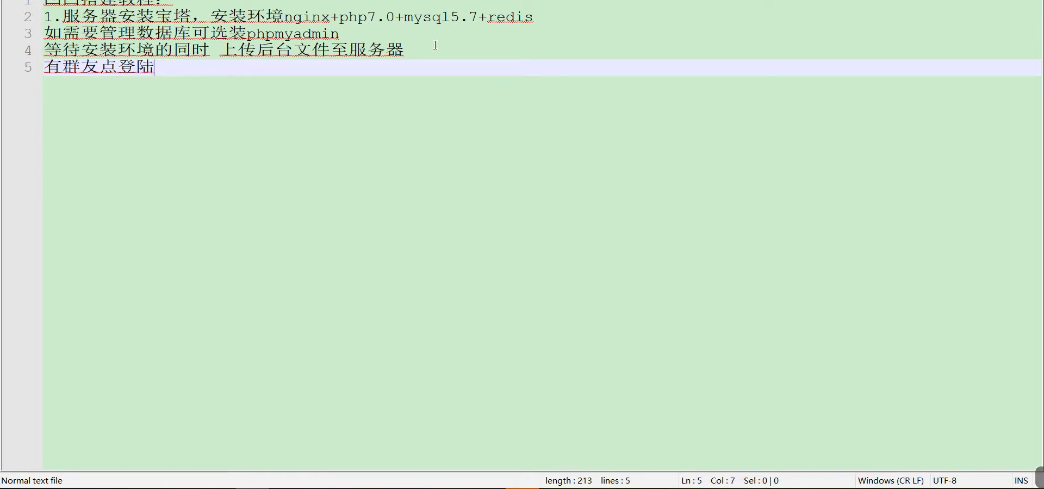
text(denglu)
key(space)
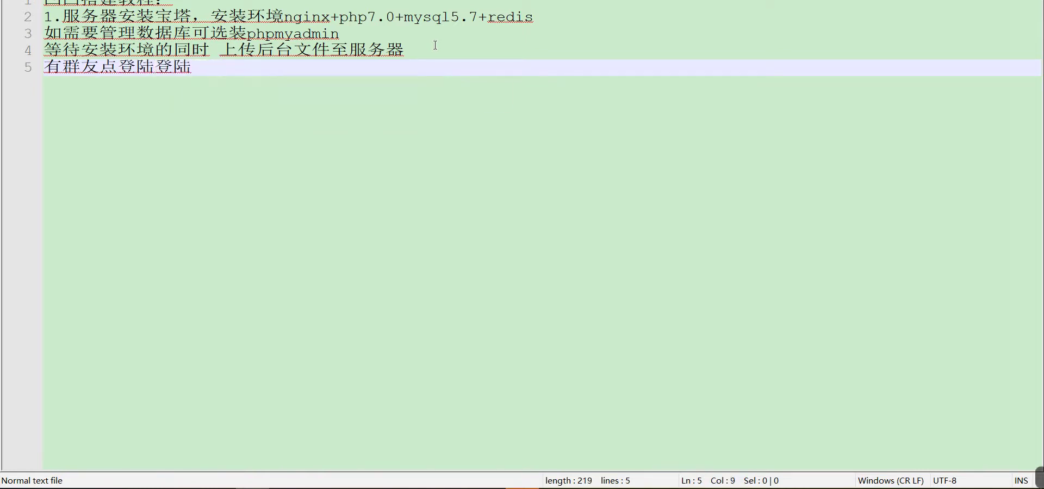
text(bs)
key(space)
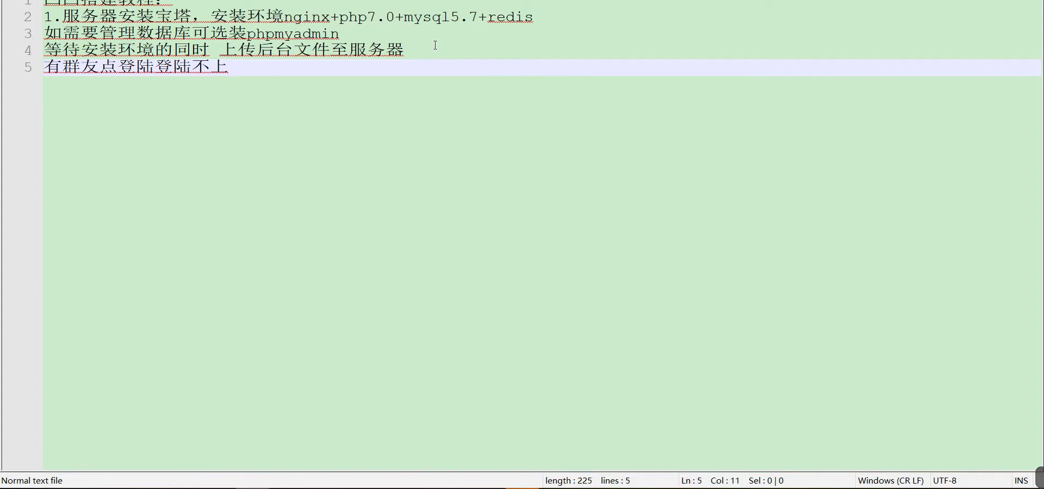
Step: Complete the new note line with the cause "，就是没有导入数据库导致"
text(,jiushi)
key(space)
text(meiyou)
key(space)
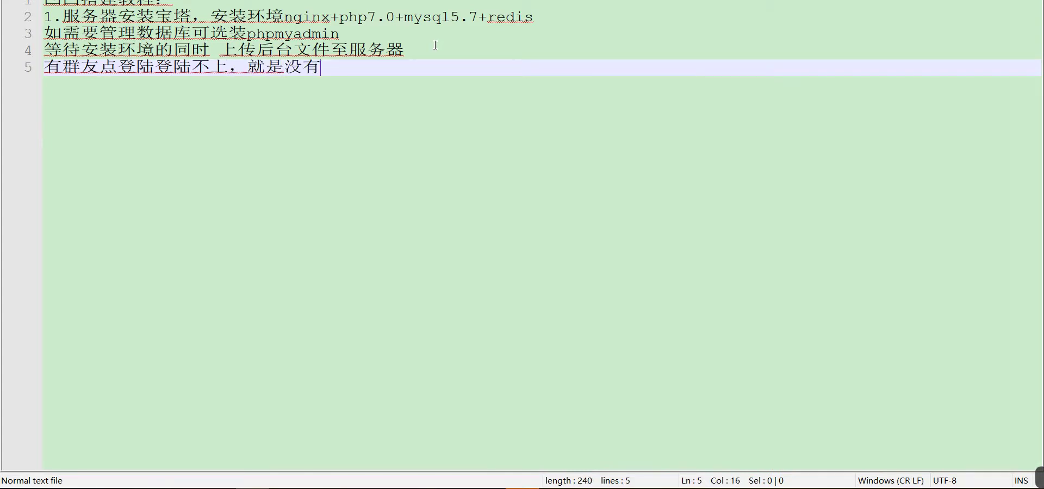
text(daor)
key(space)
text(shujuk)
key(space)
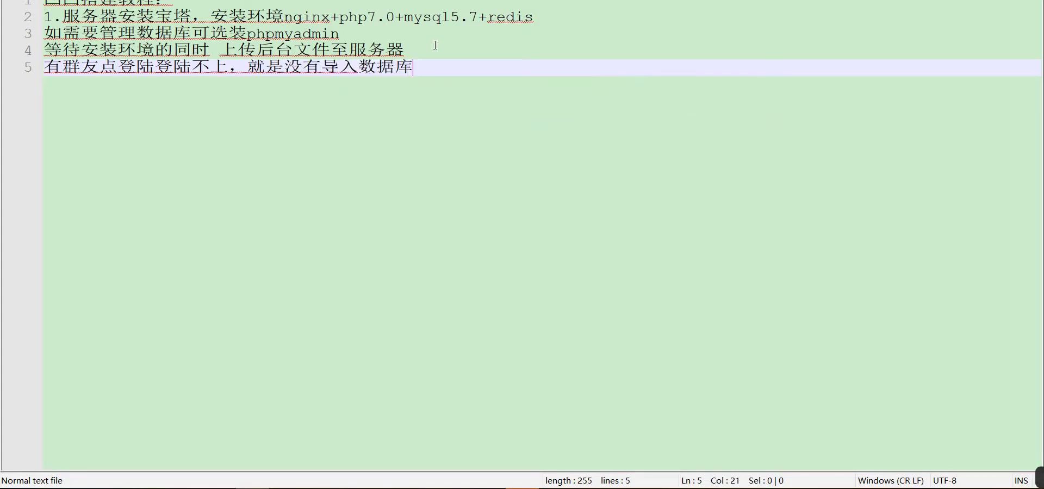
text(daozhi)
key(space)
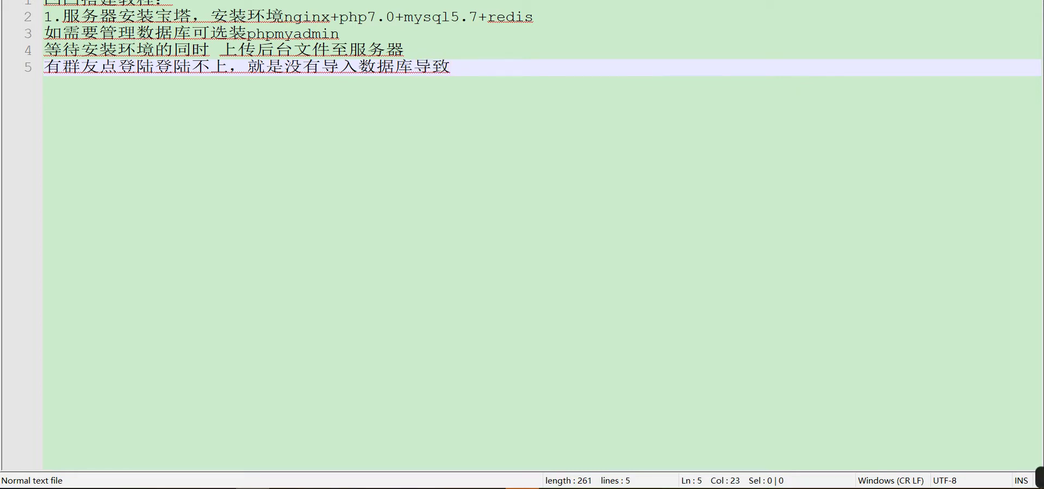
Step: Return to the admin login page in the browser, retry the login, and inspect the newest failed request's error preview and call stack
key(alt+Tab)
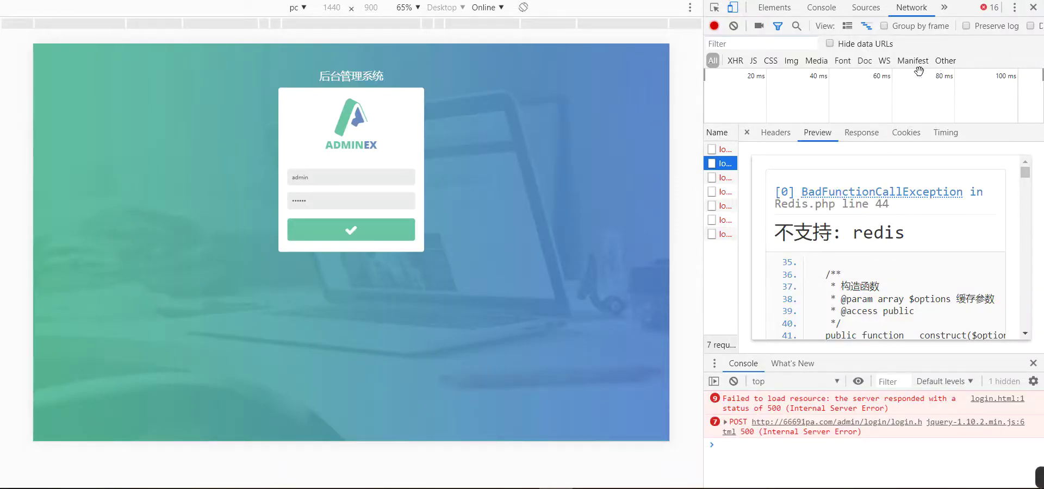
click(370, 223)
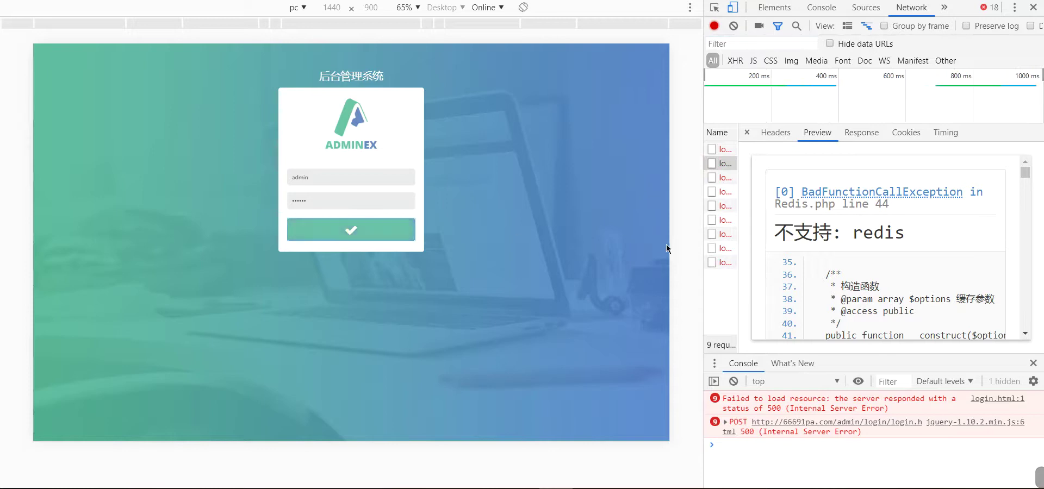
click(725, 263)
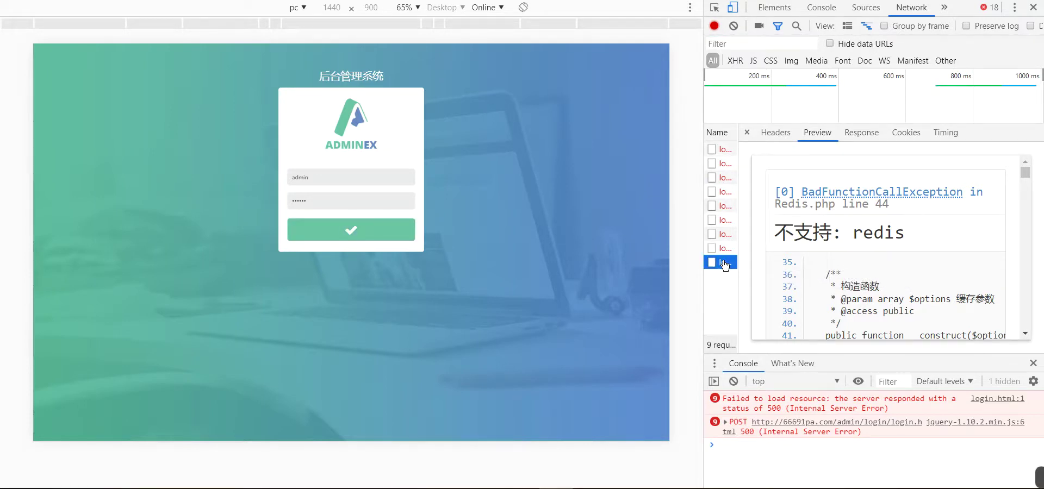
scroll(949, 225, down, 2)
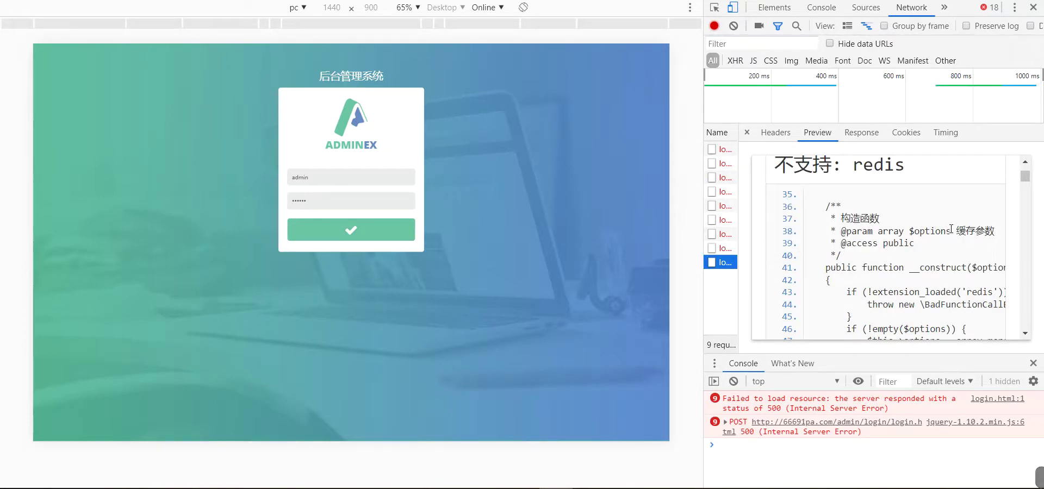
scroll(951, 229, down, 6)
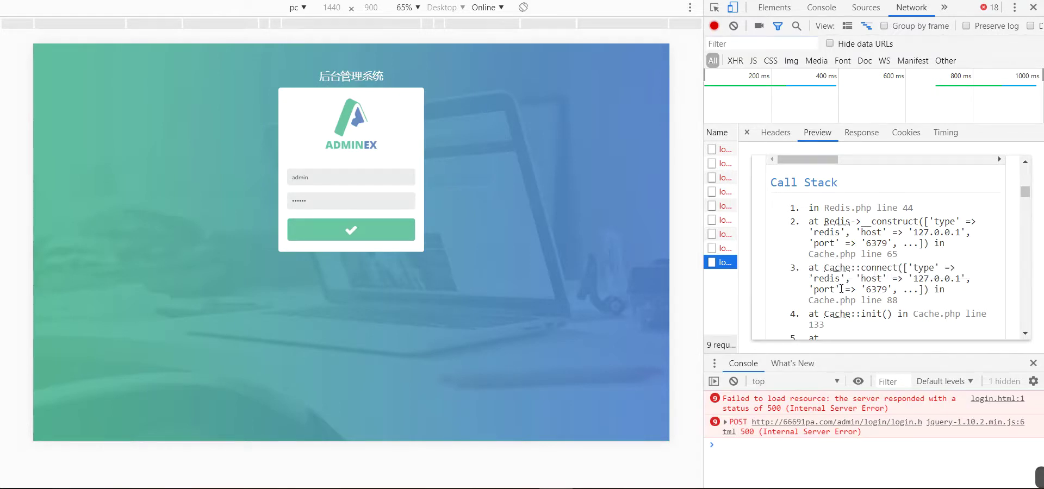
scroll(902, 302, down, 2)
scroll(925, 307, up, 5)
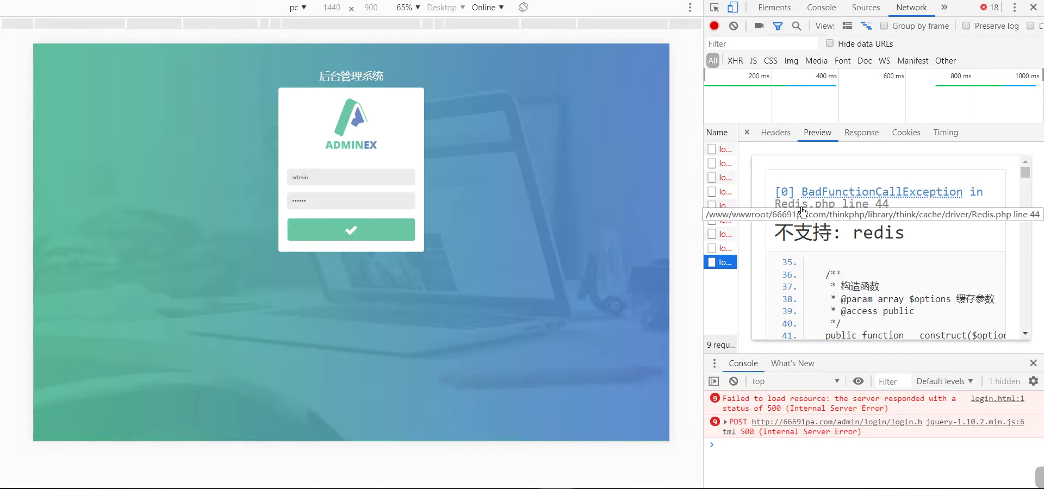
Step: Highlight the word "redis" in the previewed error message of the failed login request
click(803, 211)
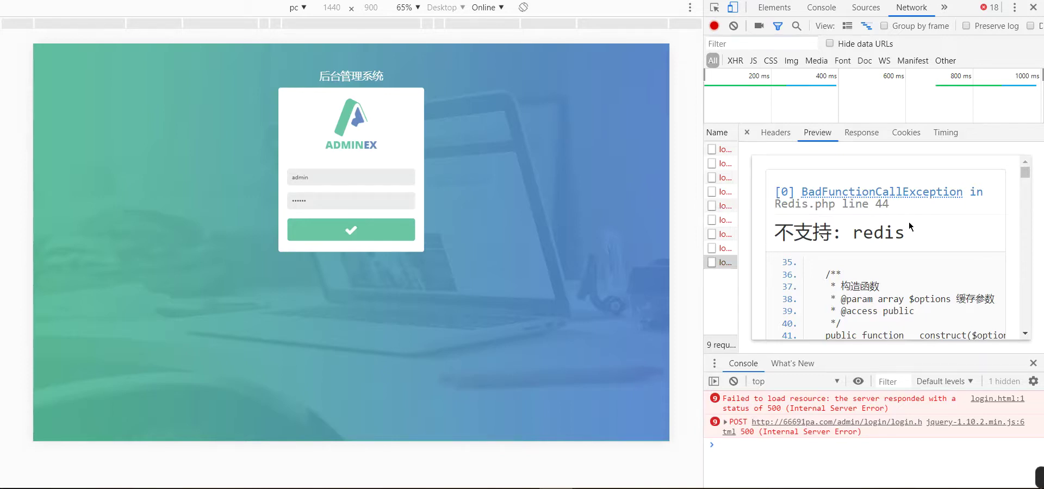
drag(925, 238, 854, 233)
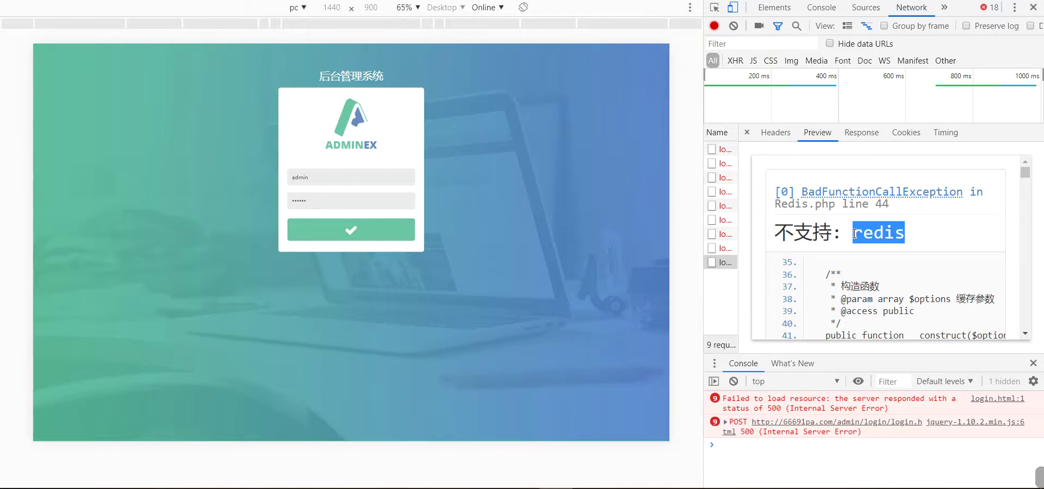
click(889, 287)
drag(909, 238, 855, 233)
click(934, 238)
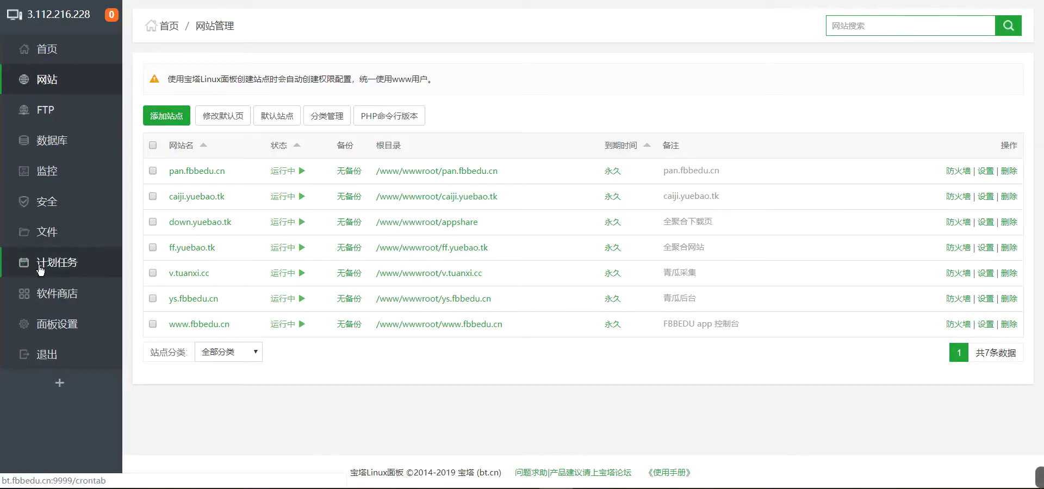
Step: Open the PHP-7.0 settings from the software store in the other server's BaoTa panel and check its list of installable extensions
click(43, 296)
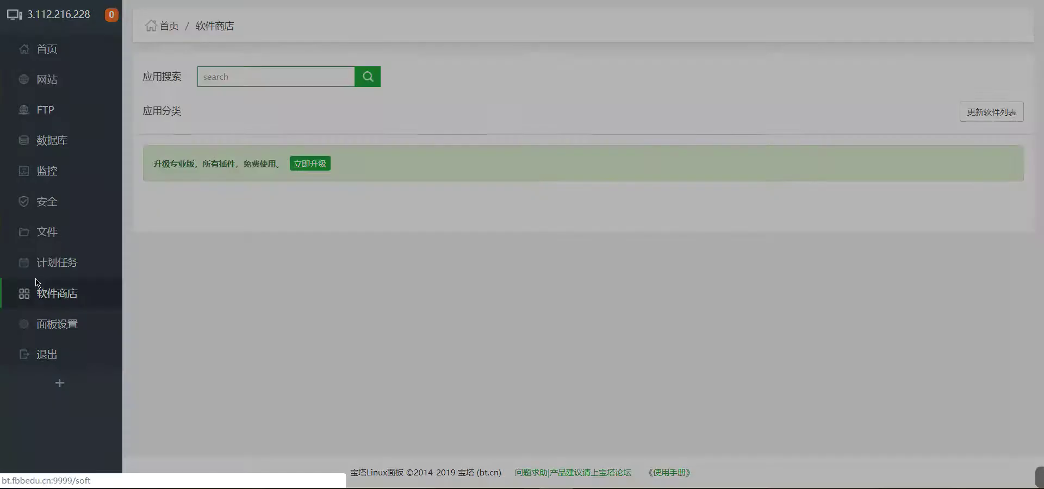
scroll(693, 318, down, 4)
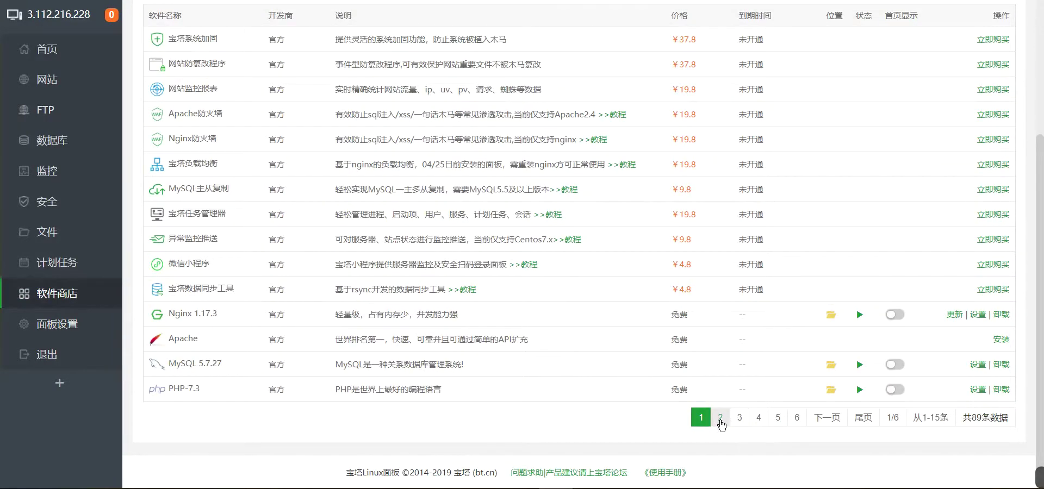
click(720, 421)
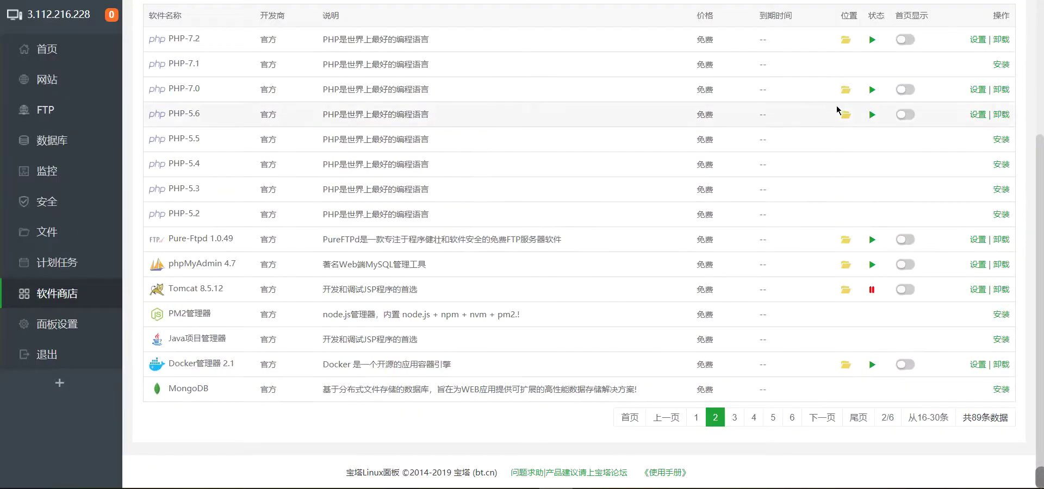
click(977, 90)
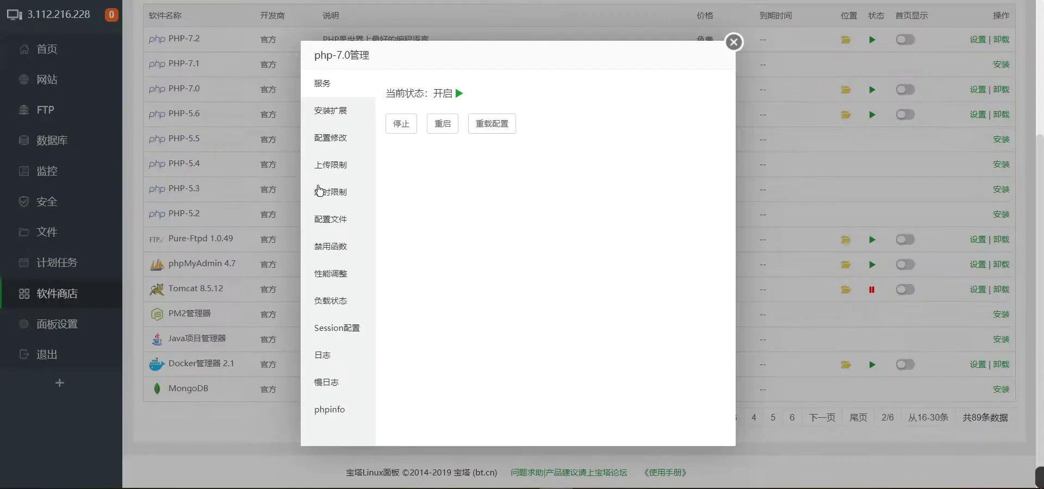
click(331, 114)
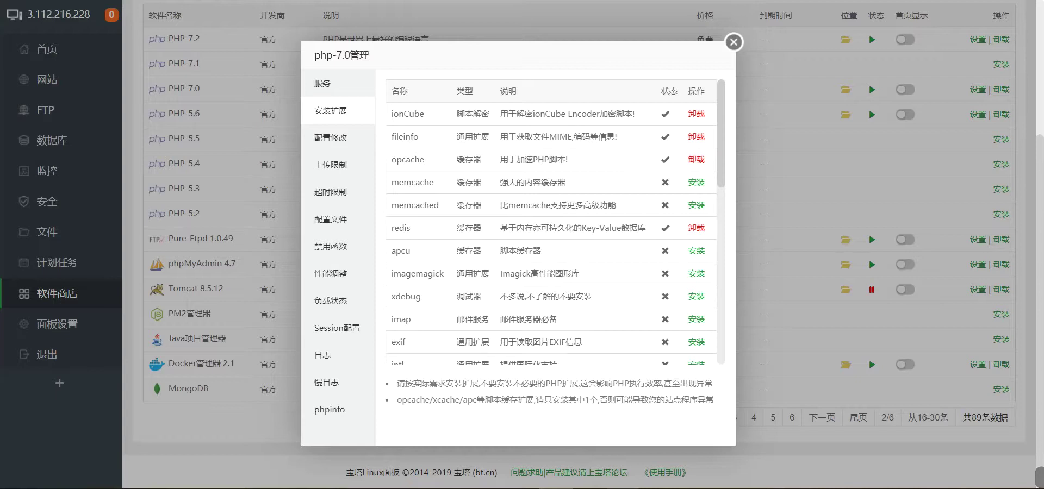
Step: Look through the illustrated setup guide in the Word document, return to the BaoTa panel, and close the PHP-7.0 settings
mouse_move(611, 484)
click(546, 435)
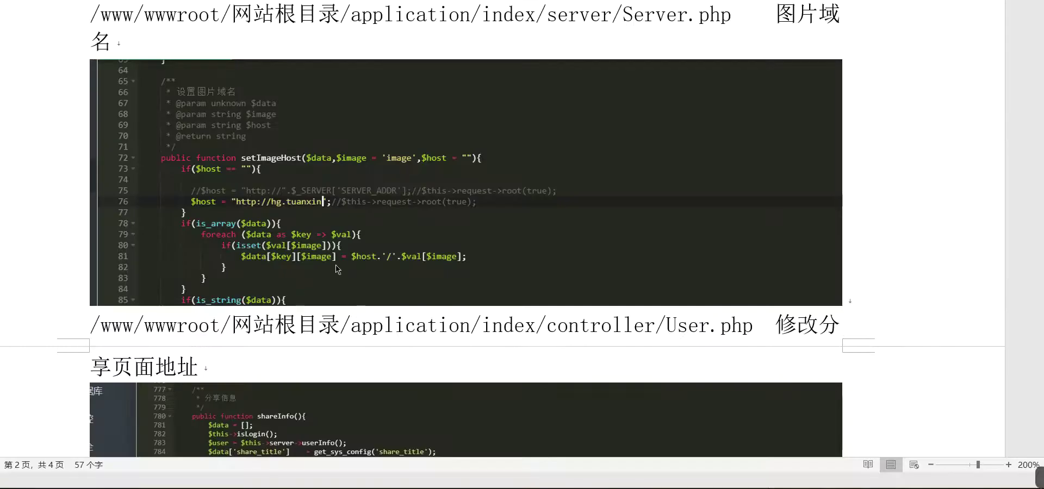
scroll(620, 258, down, 20)
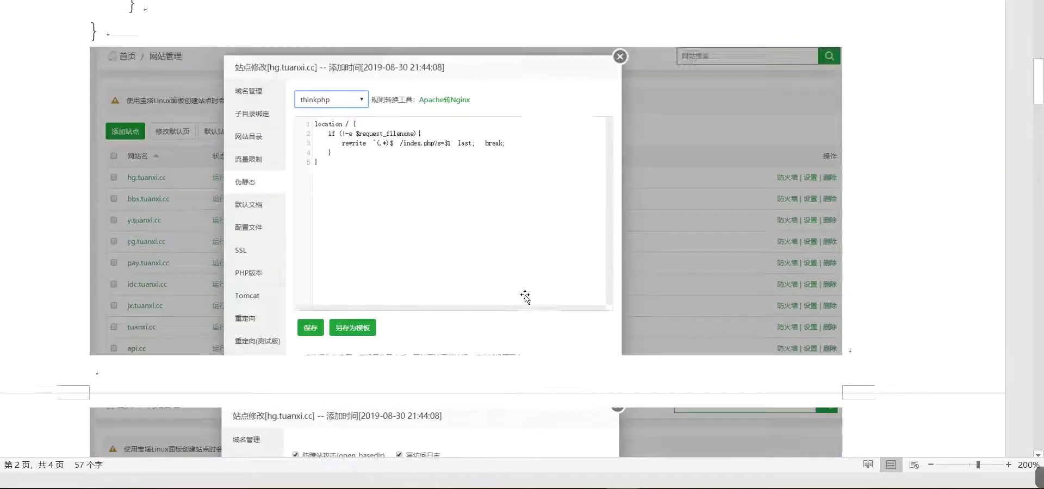
scroll(525, 296, up, 10)
scroll(533, 307, up, 3)
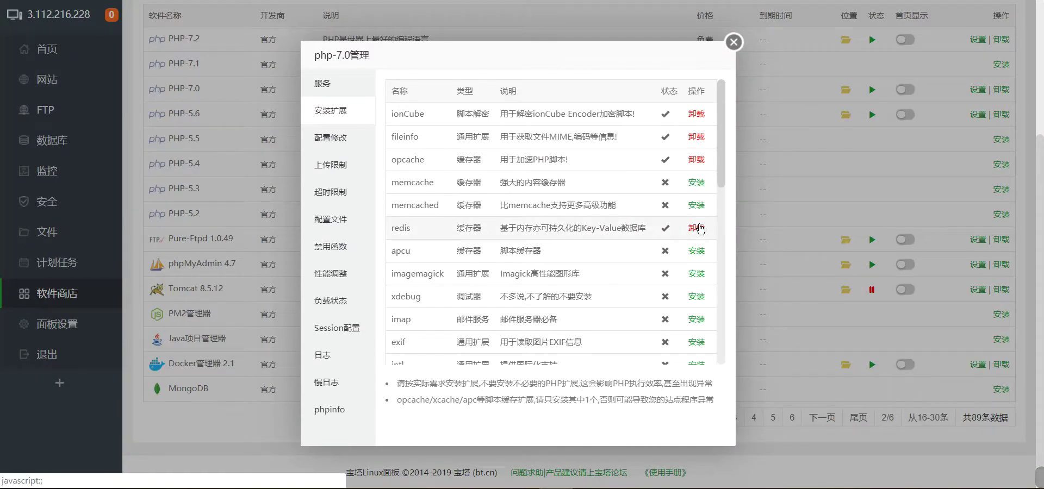
click(734, 42)
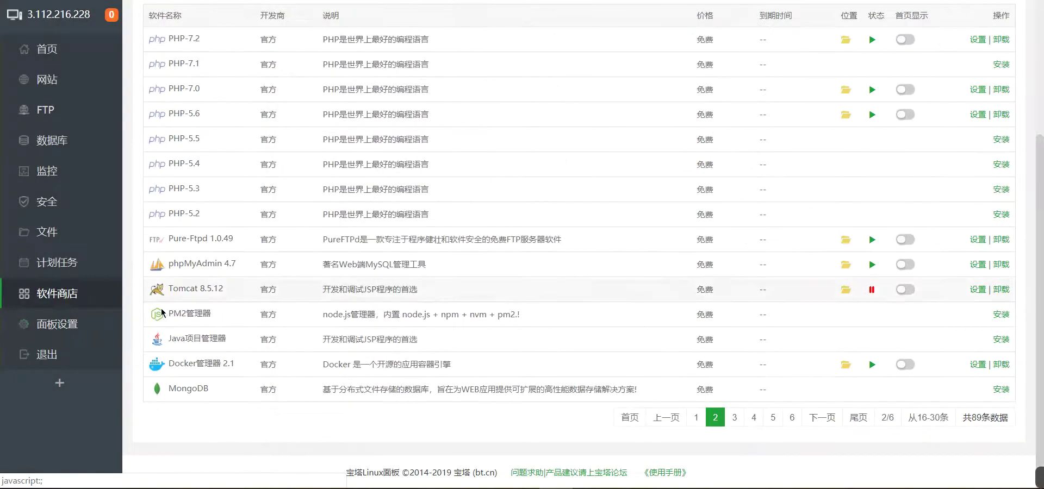
Step: Try to open the software store in the 103.125.251.204 server's BaoTa panel
click(54, 296)
scroll(755, 412, down, 3)
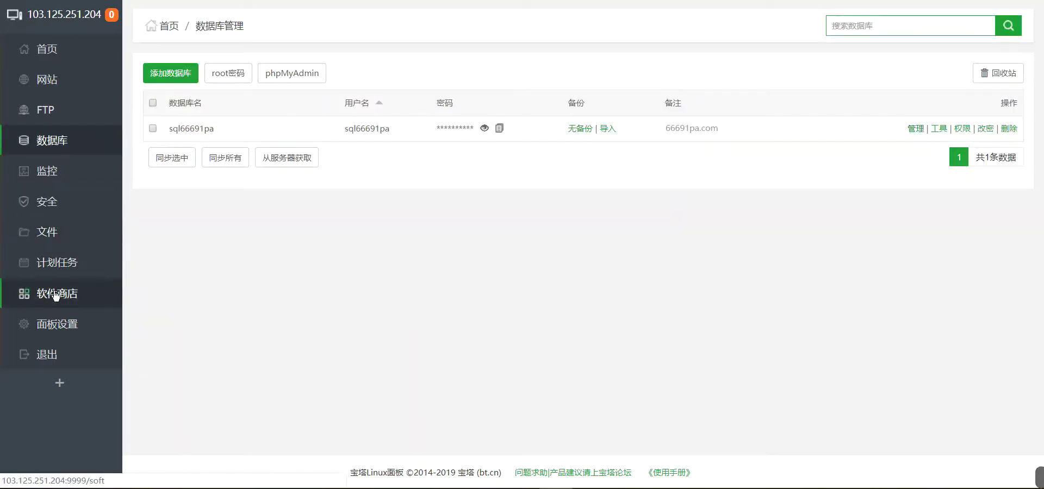
click(56, 296)
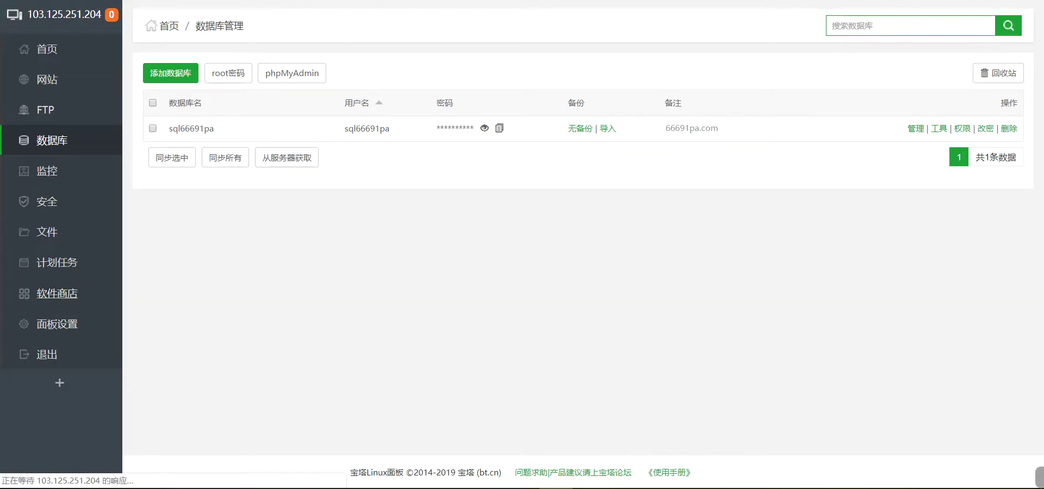
click(39, 294)
Step: Switch to the FinalShell terminal, restart the BaoTa panel service with "bt restart", and minimize the terminal window
key(alt+Tab)
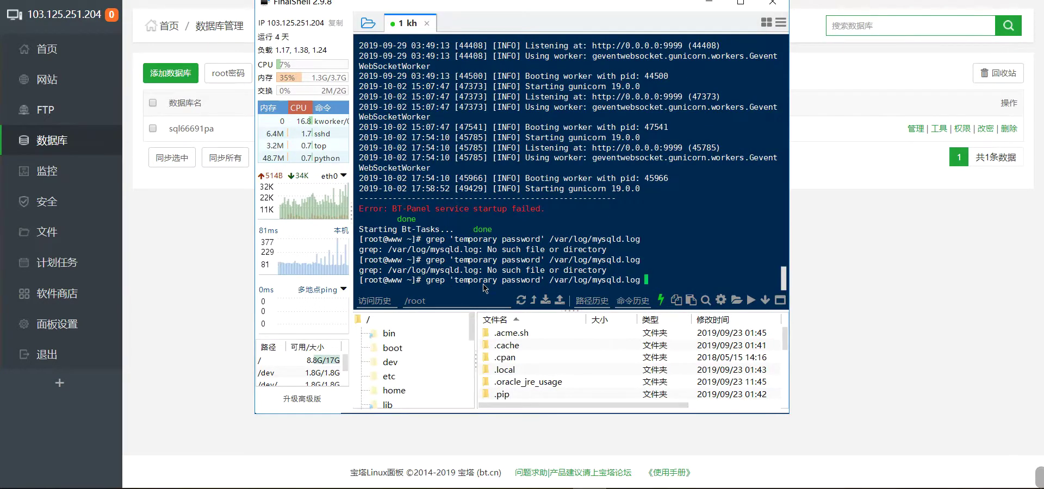
text(bt restart)
key(Return)
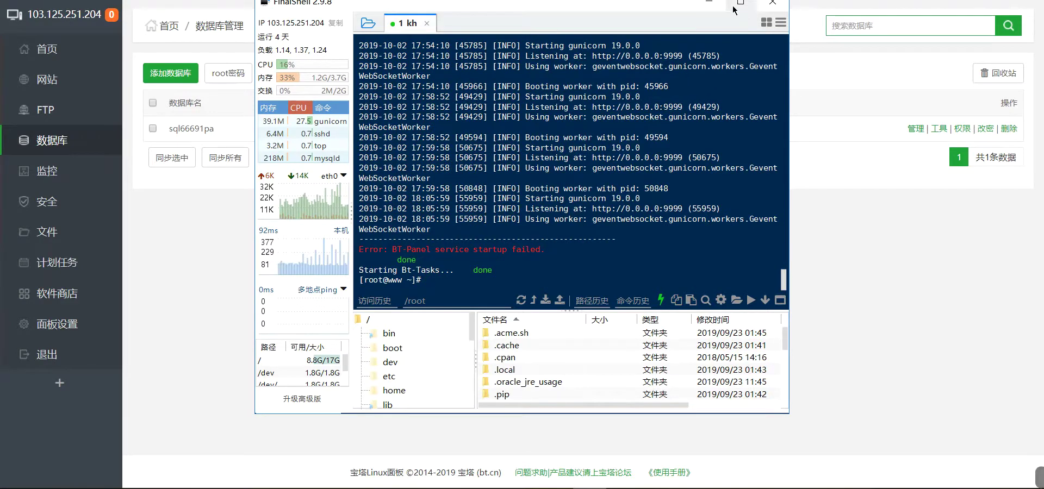
click(708, 2)
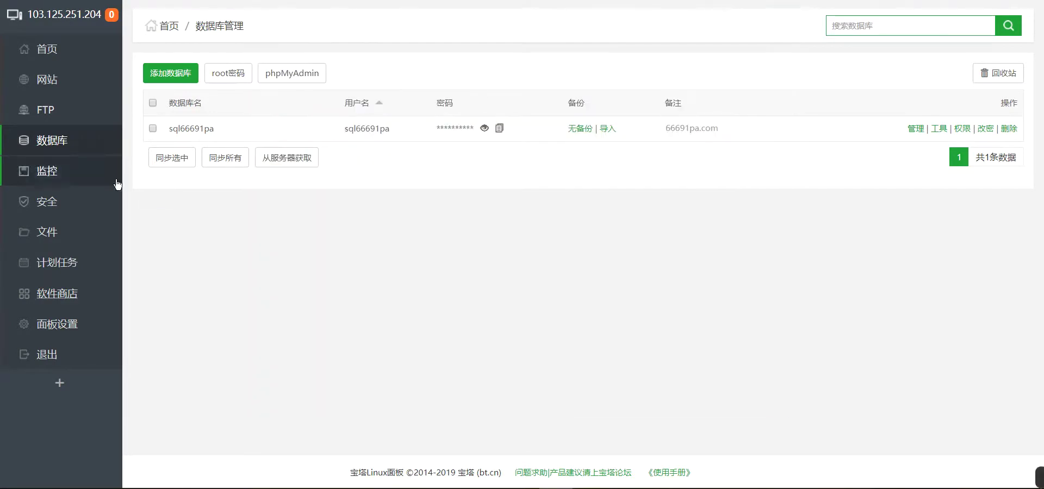
Step: Open PHP-7.0's settings from the second page of the software store and show its installable extensions
click(48, 299)
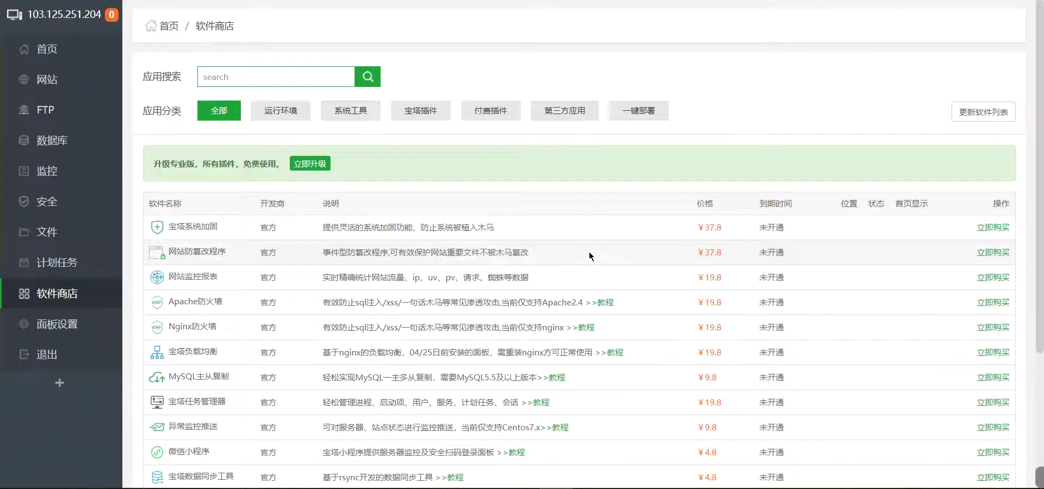
scroll(608, 285, down, 4)
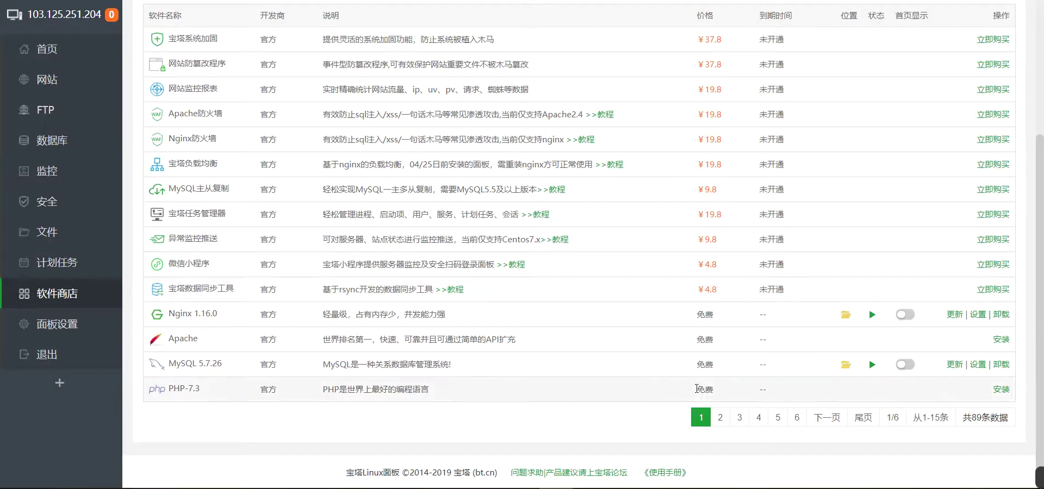
click(724, 419)
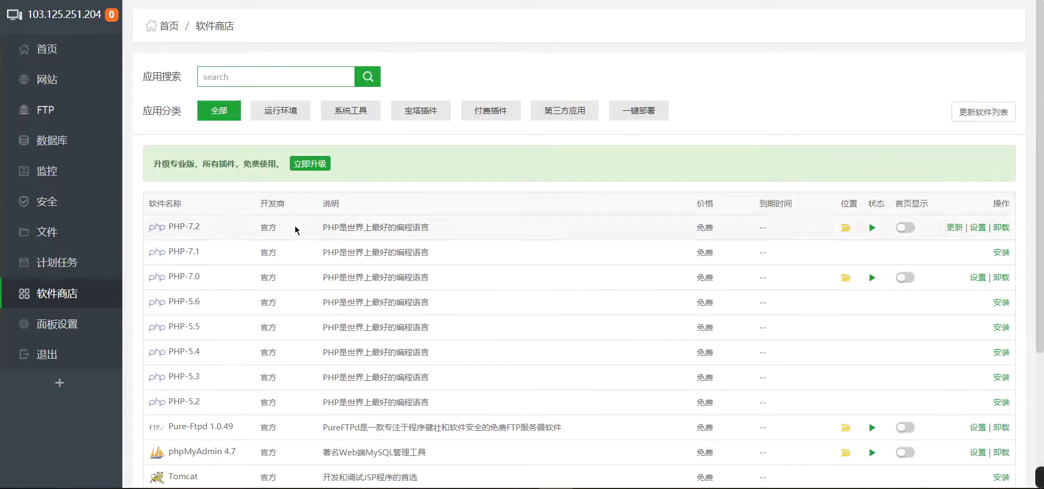
click(982, 277)
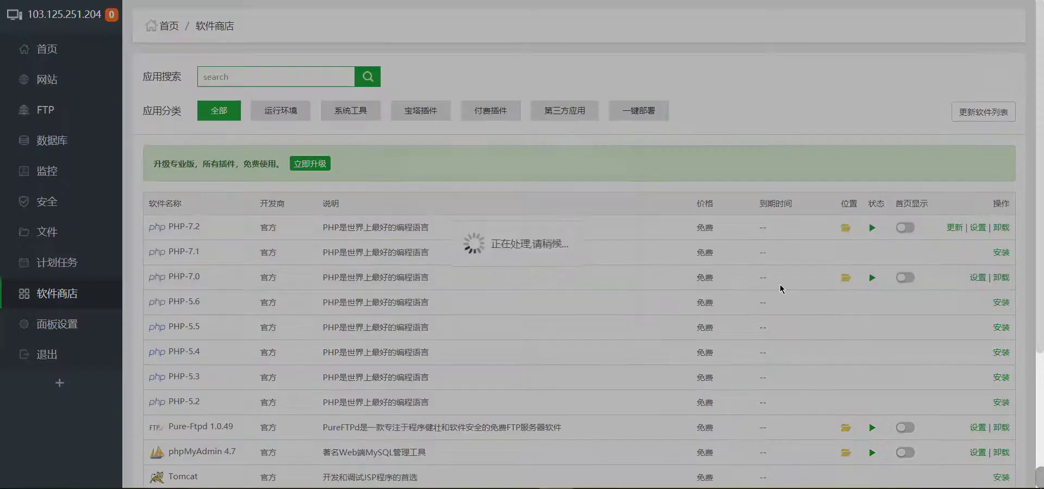
click(332, 114)
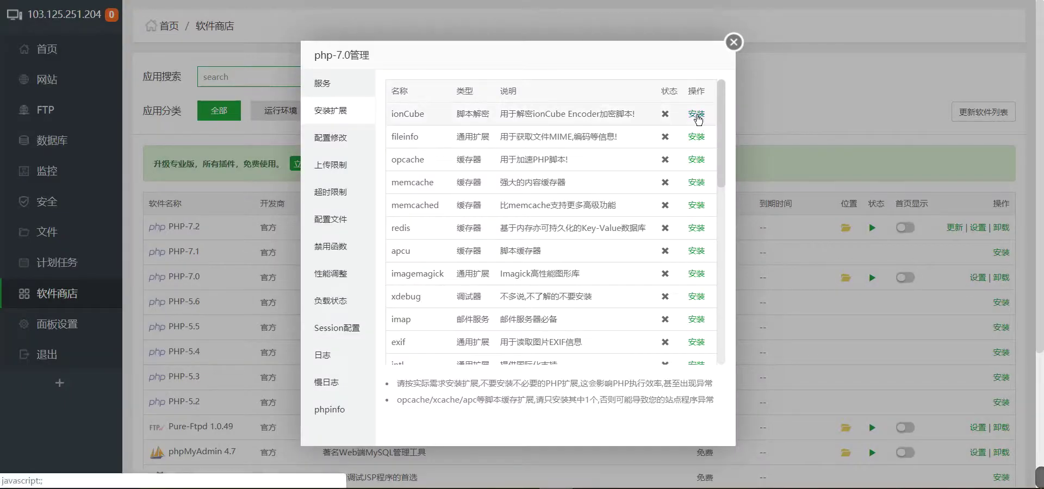
Step: Install the ionCube and fileinfo extensions for PHP-7.0, confirming both installations
click(696, 114)
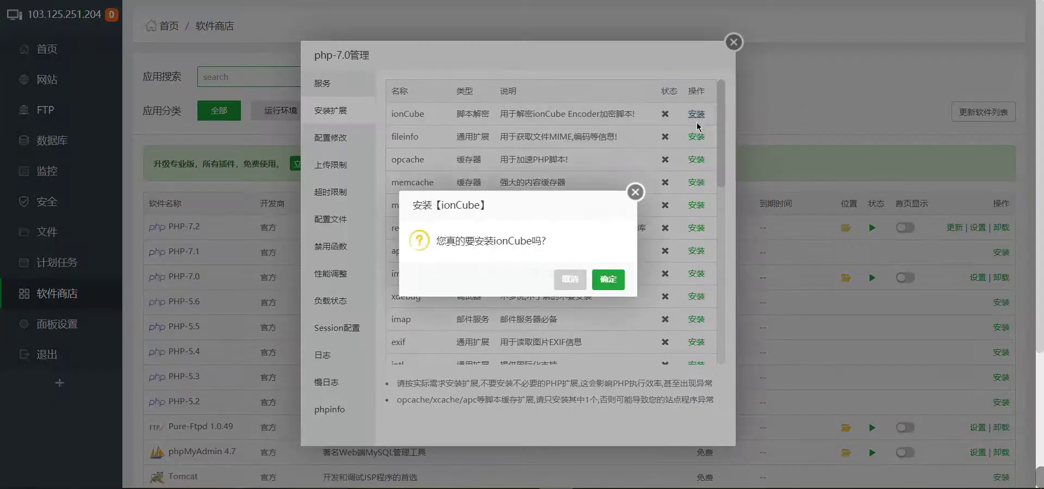
click(610, 278)
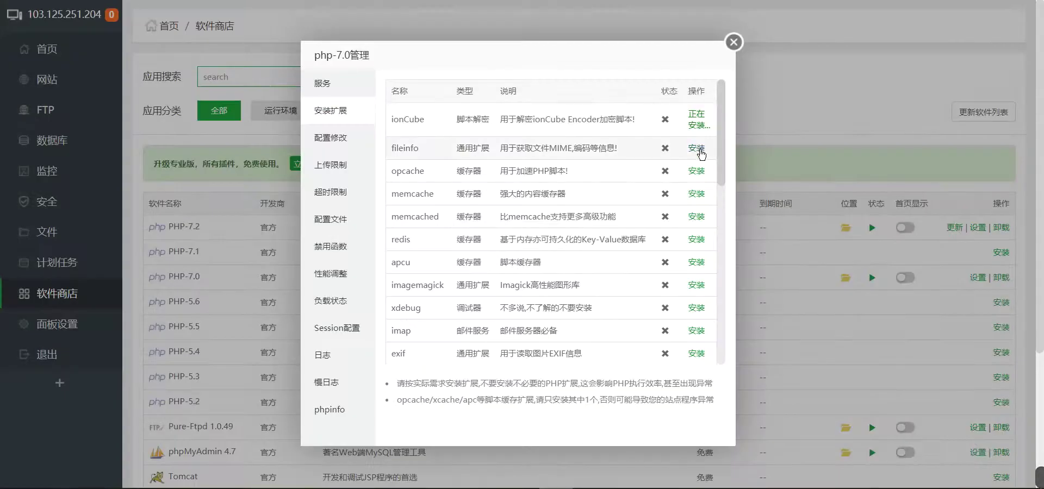
click(697, 147)
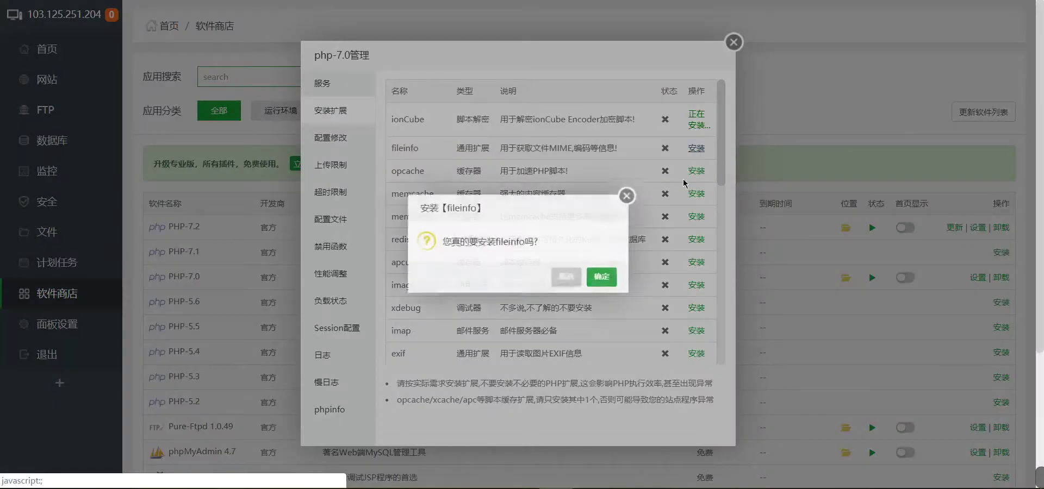
click(612, 279)
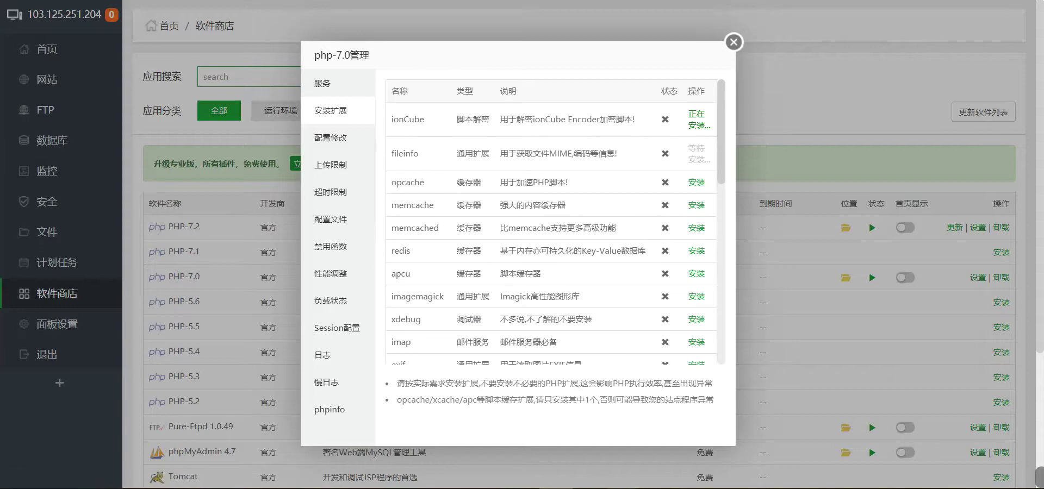
Step: Check the required extensions in the Word setup guide, return to the BaoTa panel, and install opcache and redis for PHP-7.0
mouse_move(625, 486)
click(696, 443)
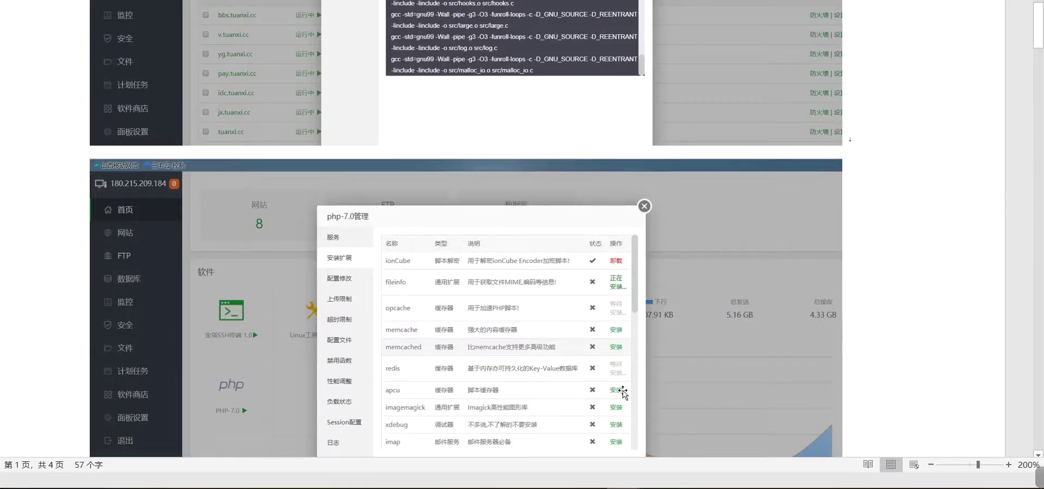
key(alt+Tab)
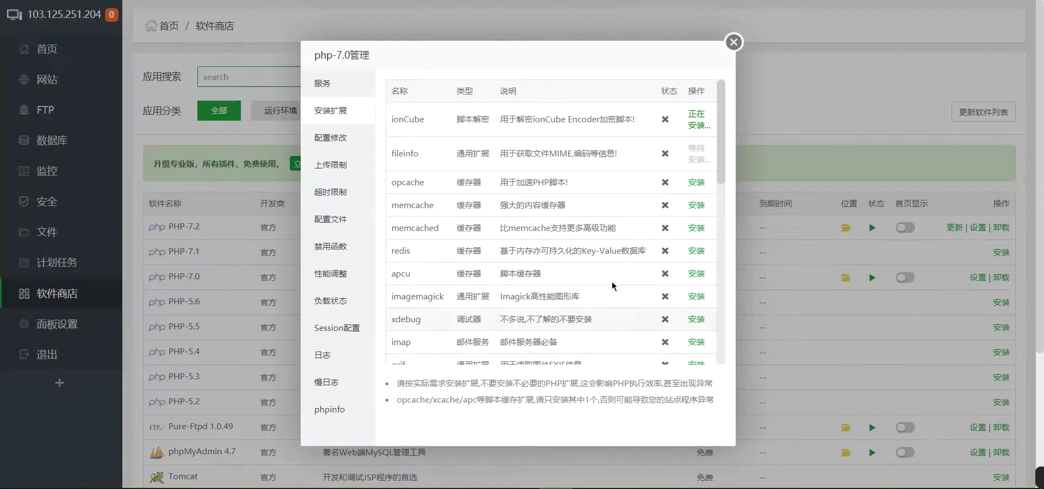
click(696, 183)
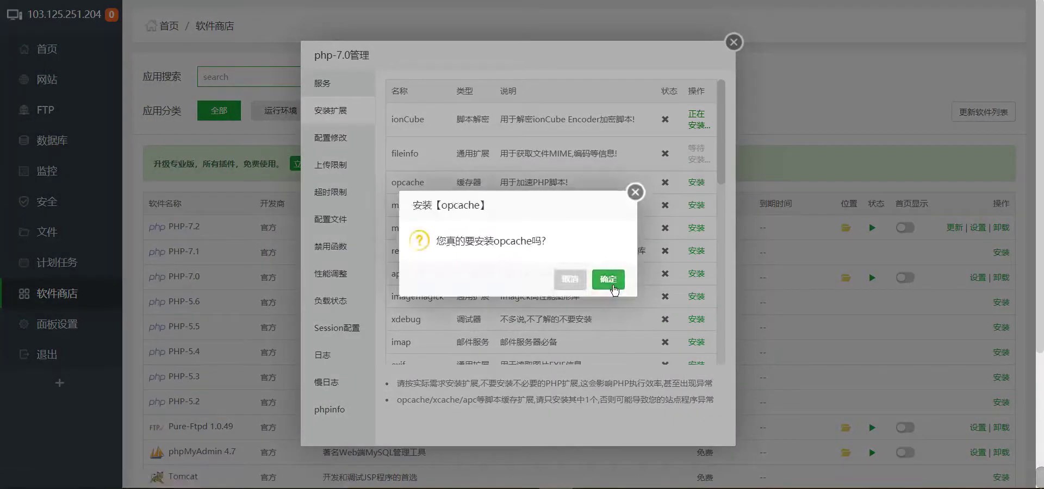
click(608, 279)
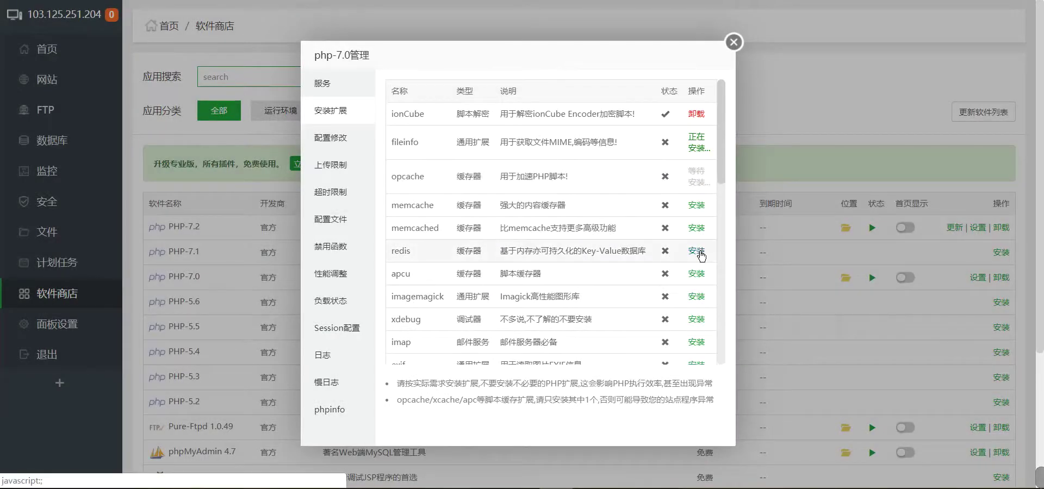
click(698, 253)
click(608, 279)
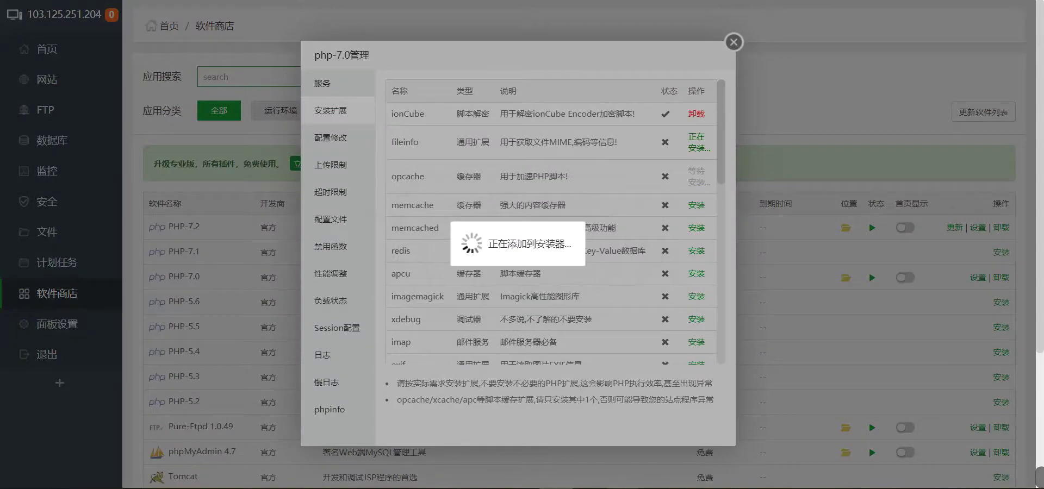
Step: Recheck the Word setup guide, return to the panel to close the PHP-7.0 settings, and open the message box of installation tasks
click(566, 419)
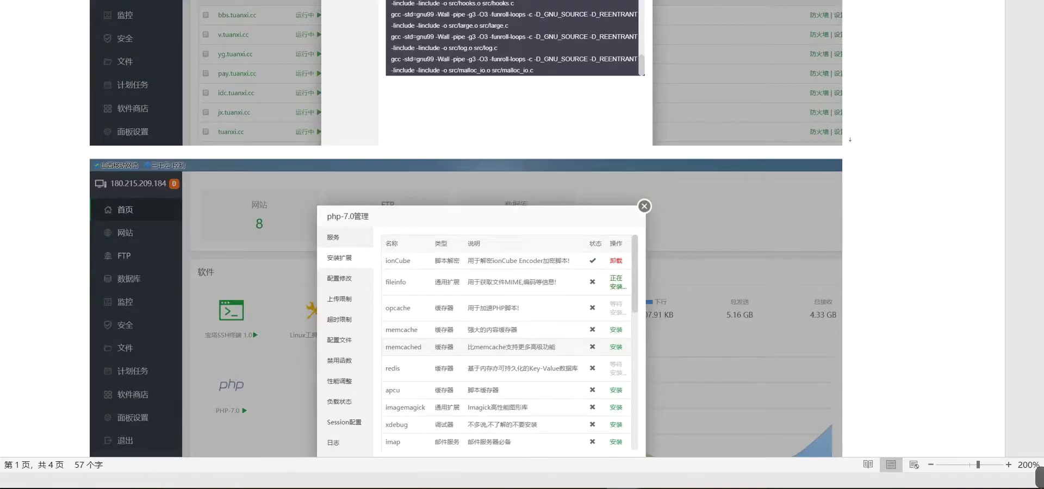
key(alt+Tab)
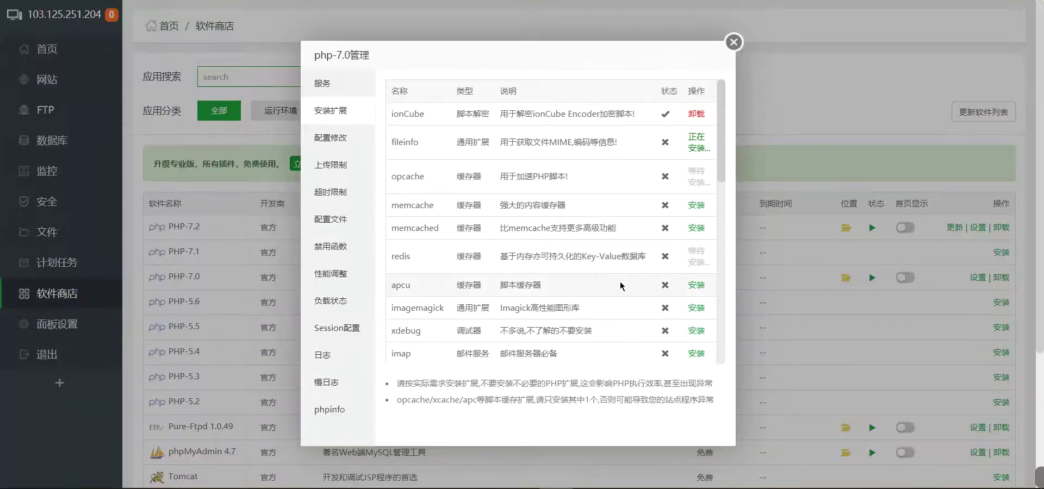
click(733, 42)
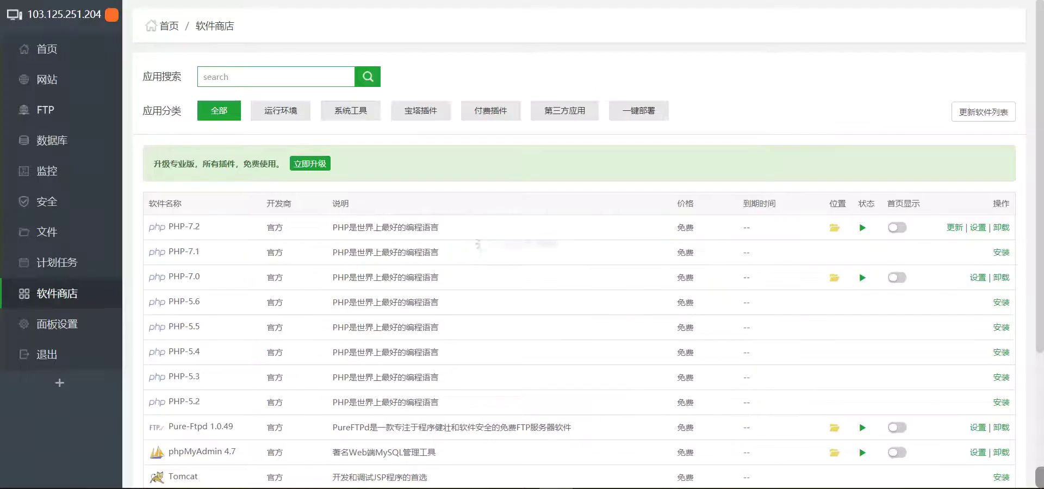
click(111, 15)
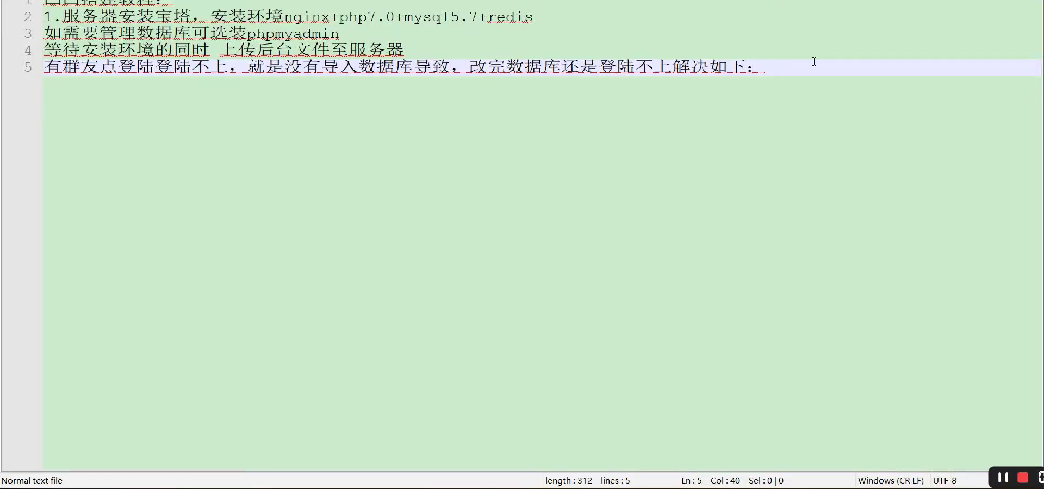
Step: Add "安装php所需扩展" to the end of line 5 in the tutorial text file
text(安装)
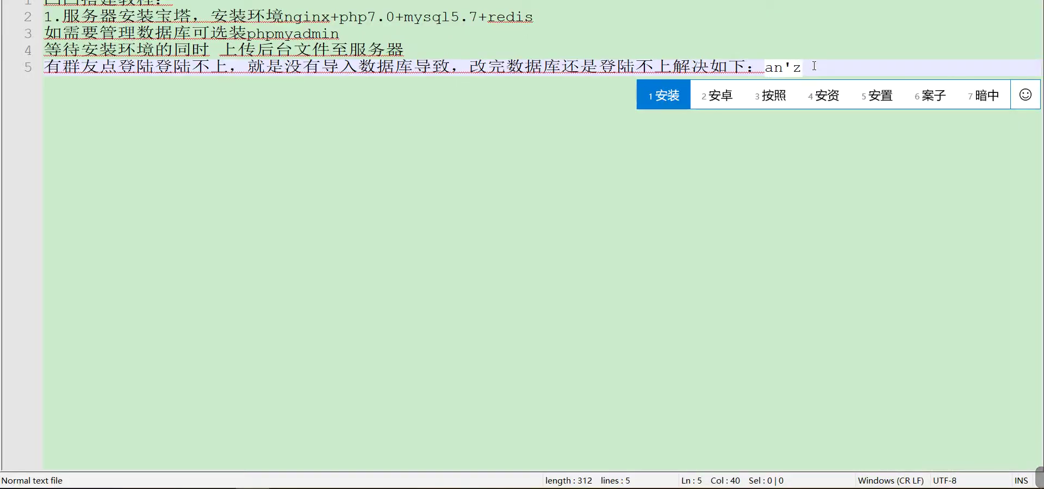
text(php)
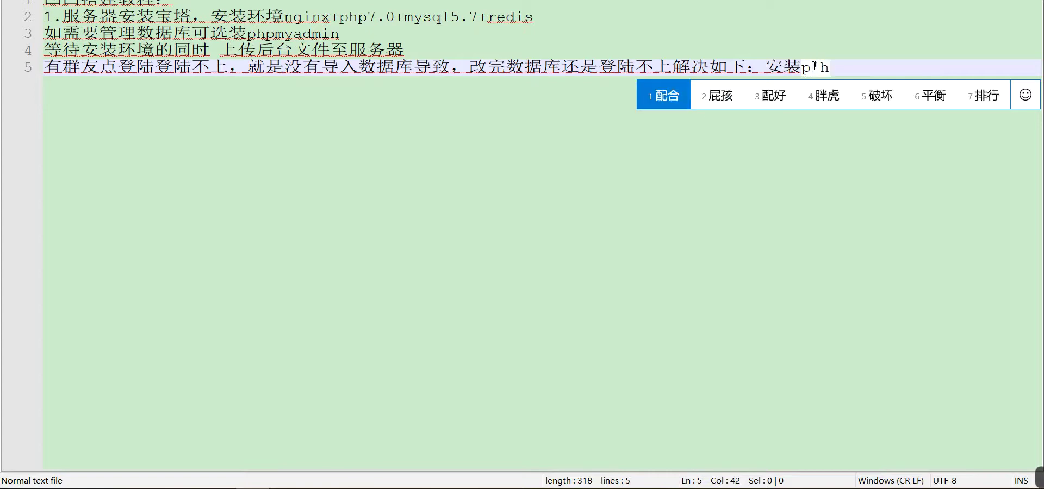
text(所需)
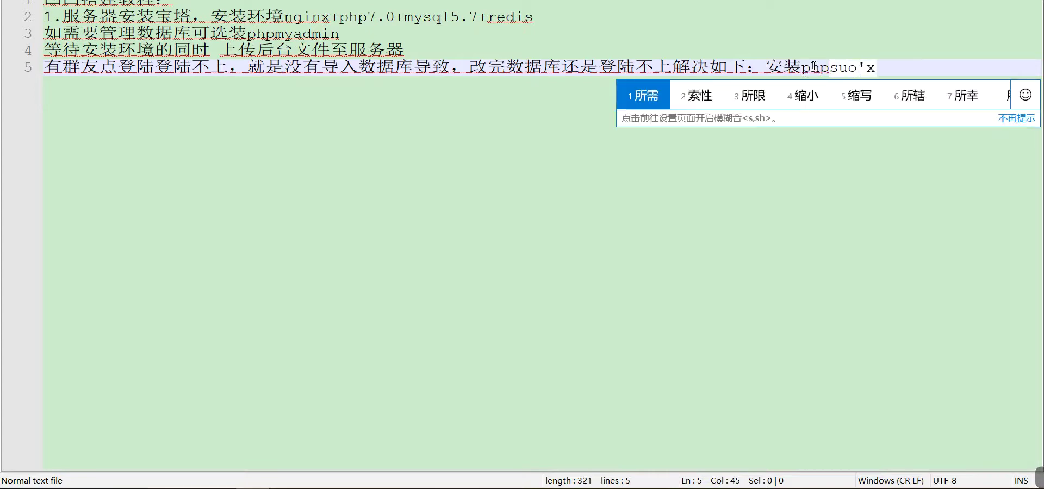
text(kuo'z)
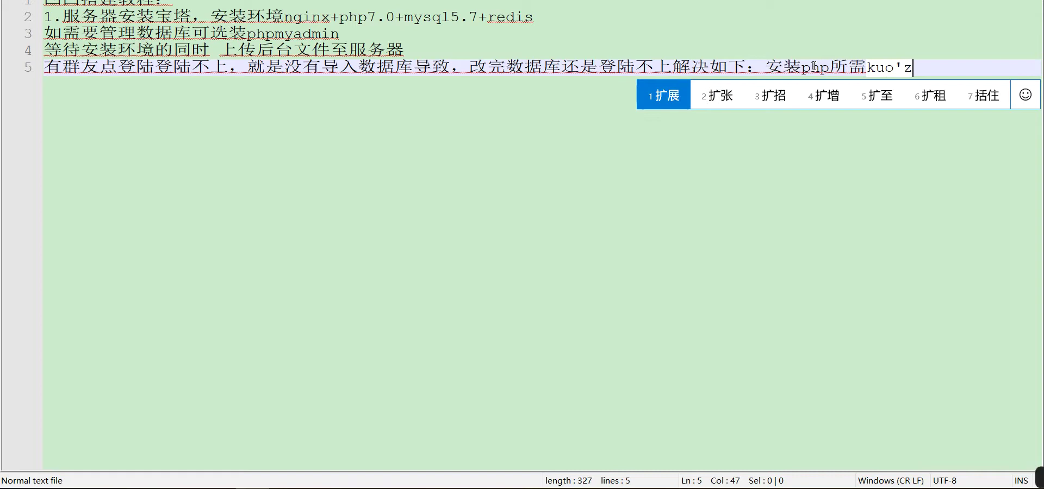
key(space)
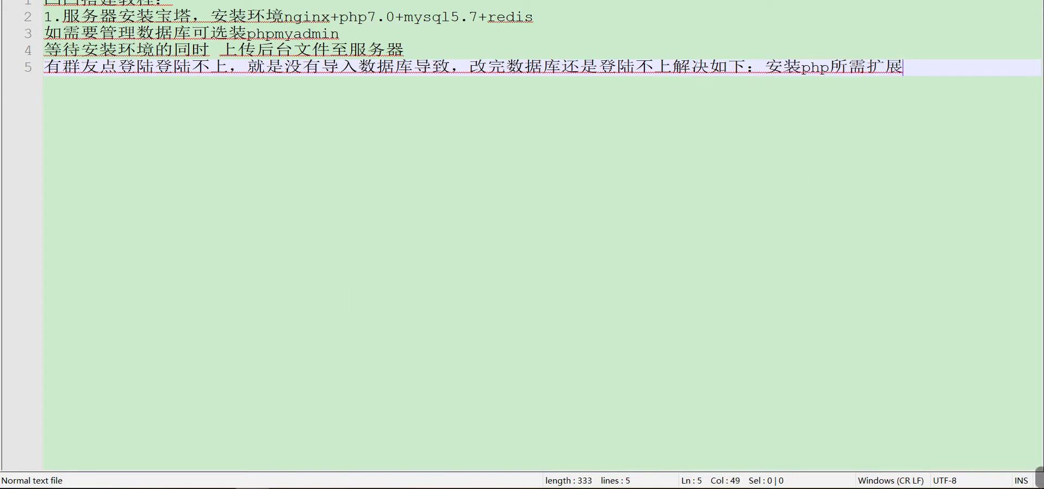
Step: Return to the BaoTa panel, view the redis-70 installation task's log, and close the message box
click(552, 488)
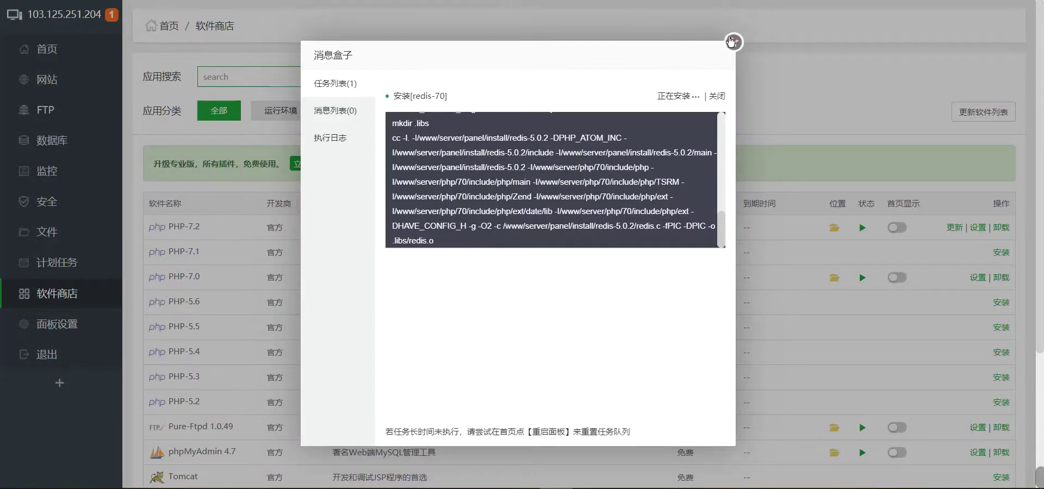
click(732, 42)
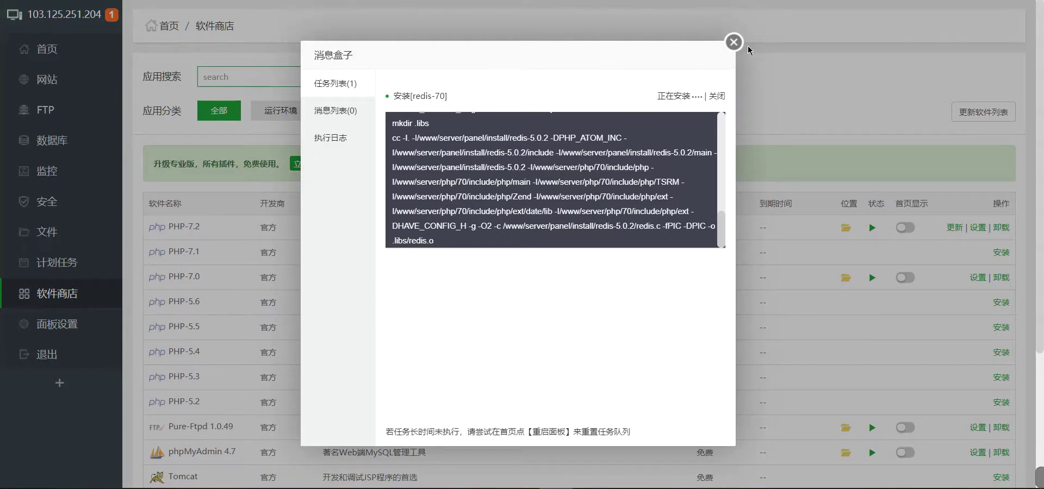
click(732, 43)
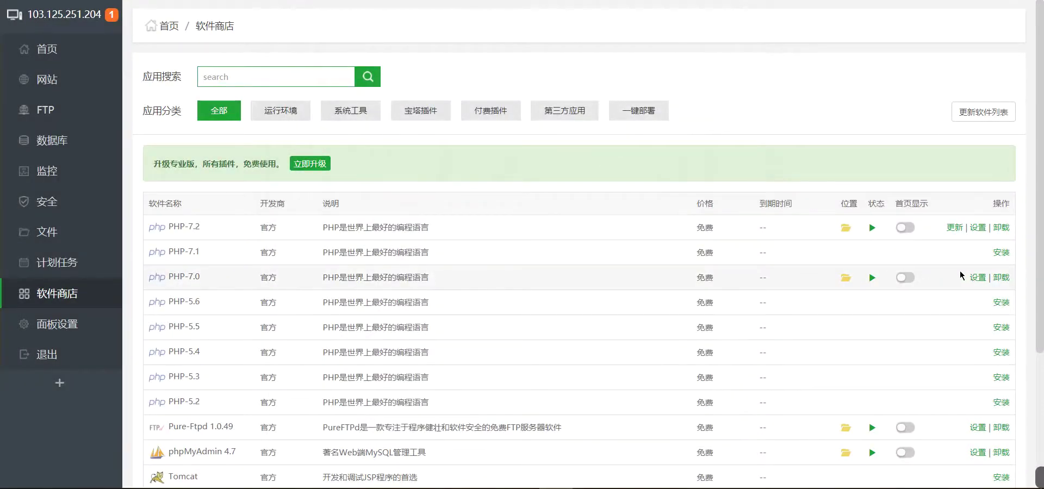
Step: Check the installation status of the PHP-7.0 extensions, closing and reopening its settings to recheck redis
click(977, 277)
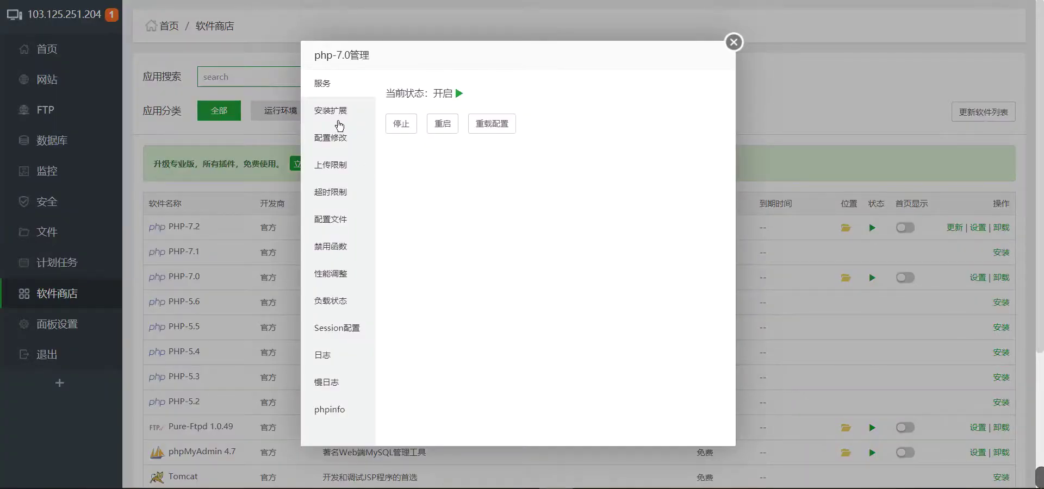
click(336, 112)
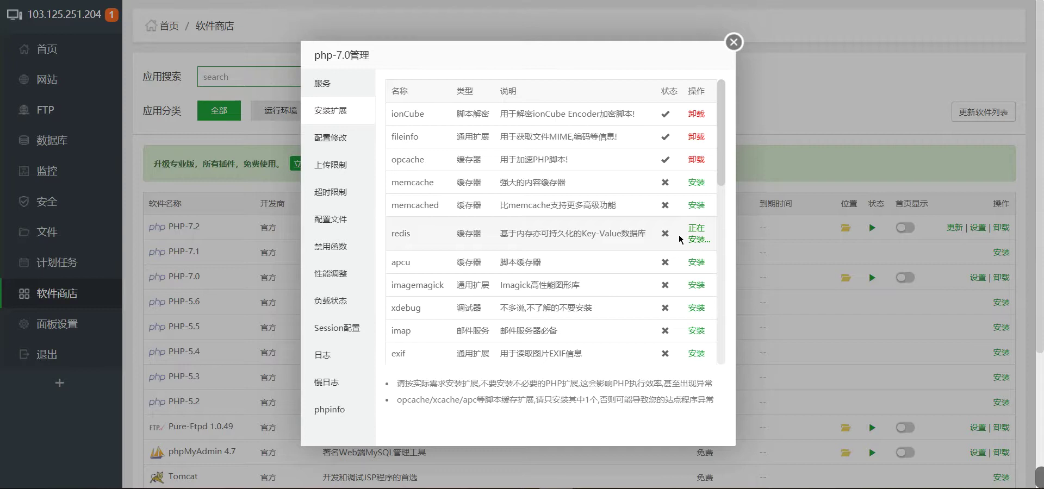
click(741, 48)
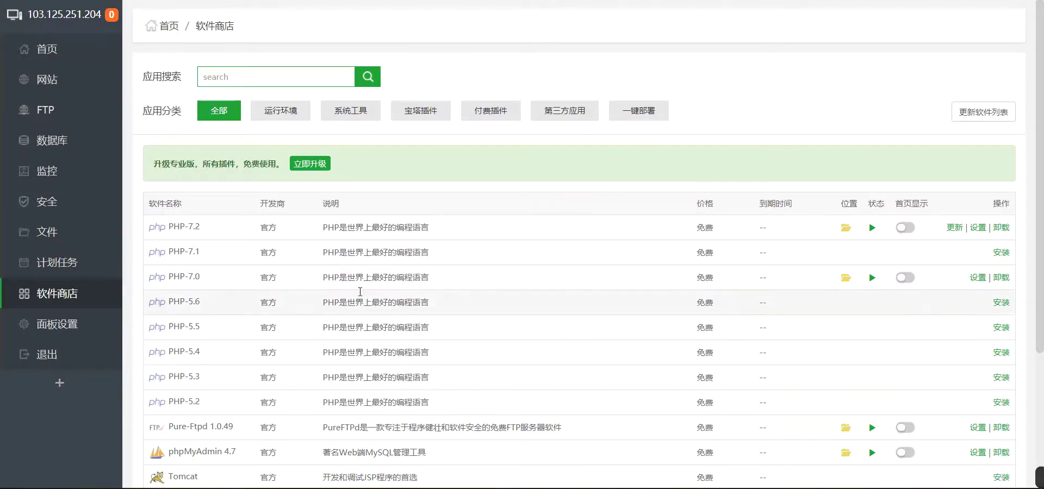
click(976, 278)
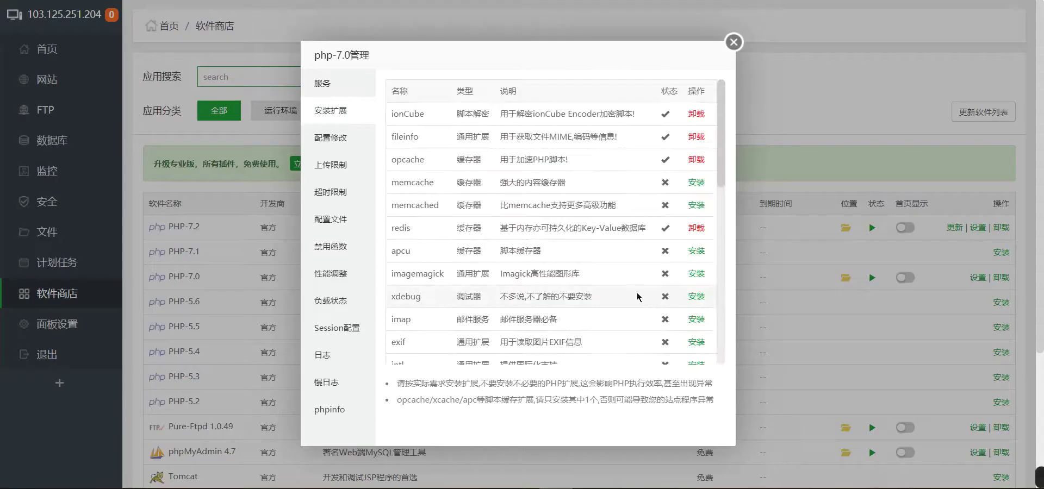
Step: Close the PHP-7.0 settings and log in to the 后台管理系统 backend again with the prefilled admin credentials
click(734, 42)
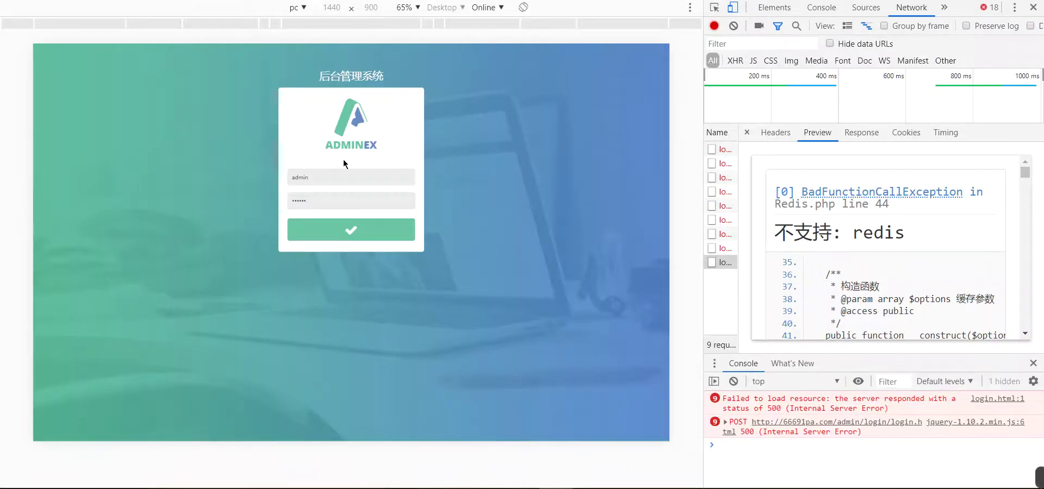
click(336, 234)
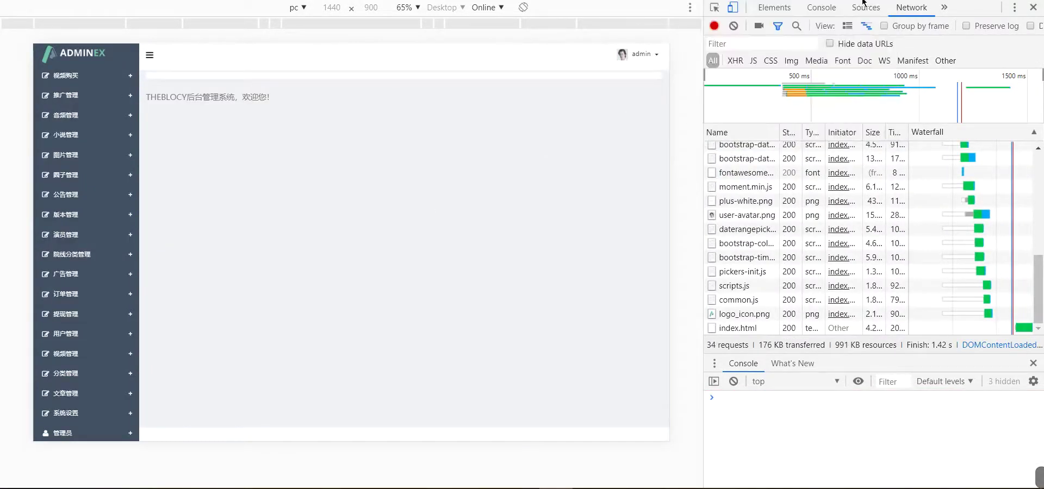
Step: Check that the 视频购买列表 page and the 推广信息 page of the admin backend load
click(66, 76)
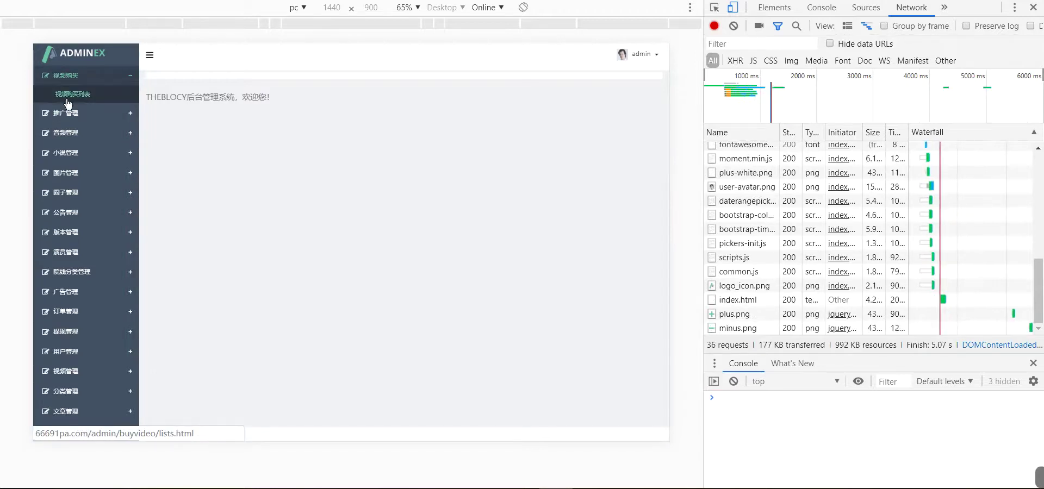
click(71, 93)
click(71, 112)
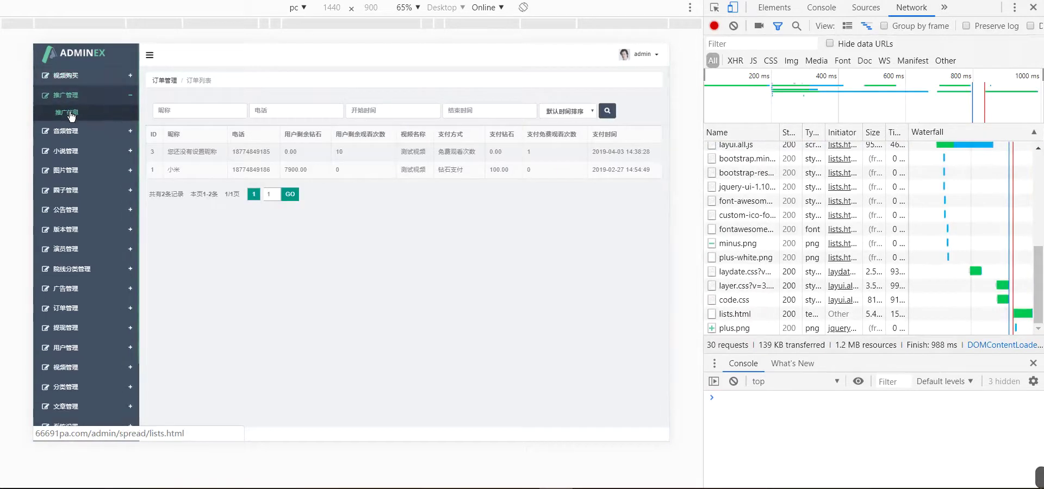
click(70, 113)
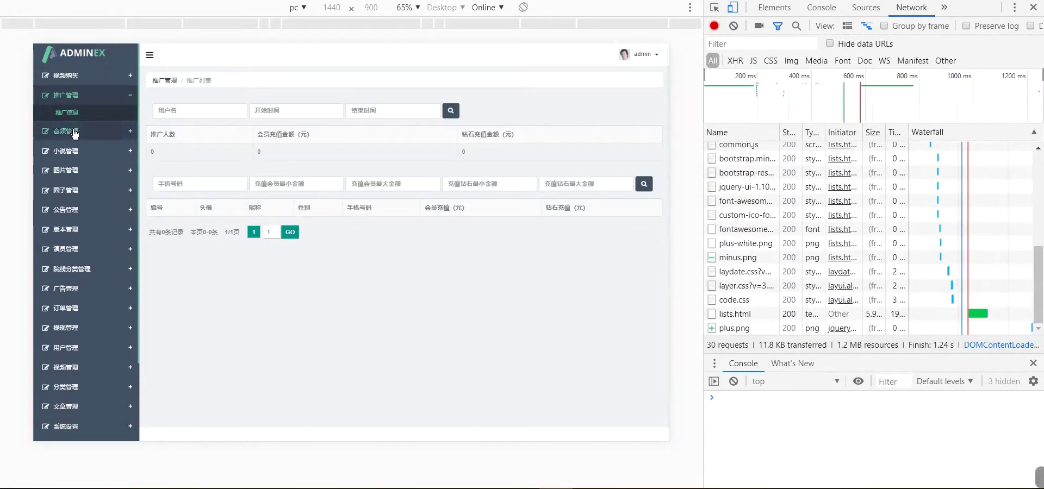
Step: Check the 音频管理 pages: audio list, add-audio form, category management and comment list
click(74, 131)
click(75, 137)
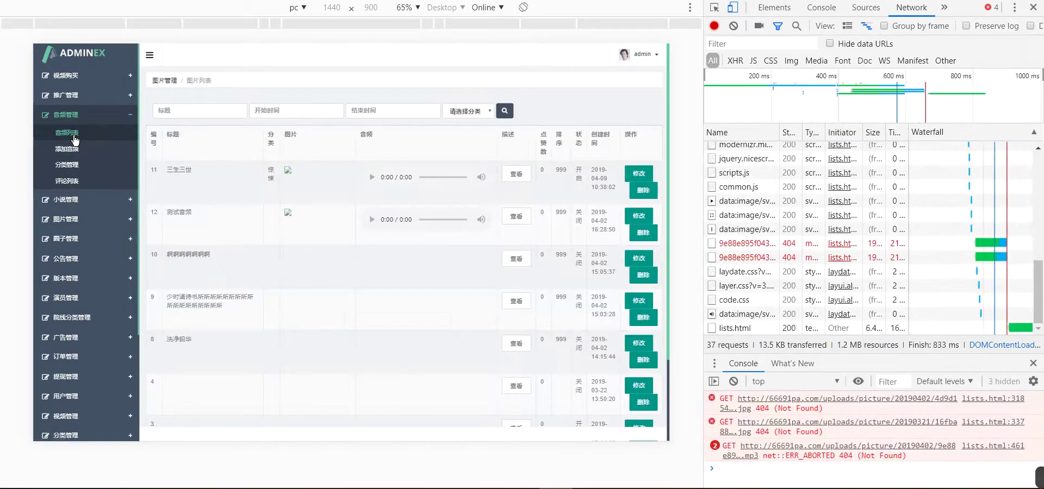
click(76, 152)
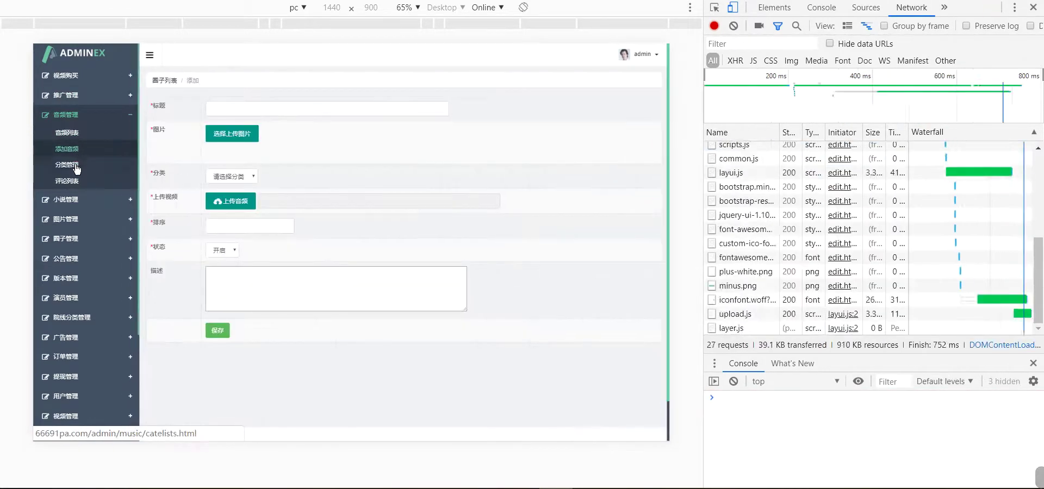
click(76, 163)
click(75, 187)
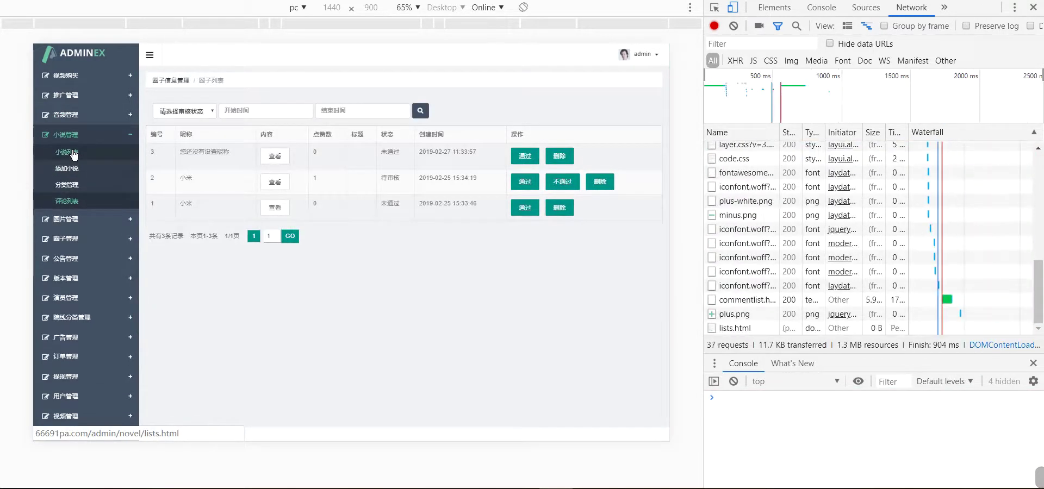
Step: Check the 小说管理 pages: novel list, add-novel form, category management and comment list
click(76, 154)
click(68, 169)
click(73, 186)
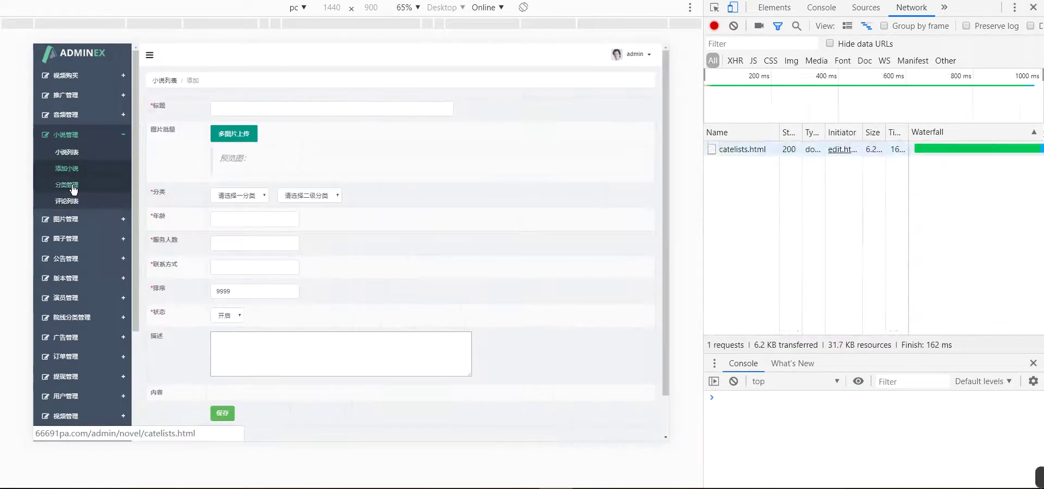
click(70, 202)
Step: Check the 图片管理 pages: picture list, add-picture form, category management and comment list
click(68, 220)
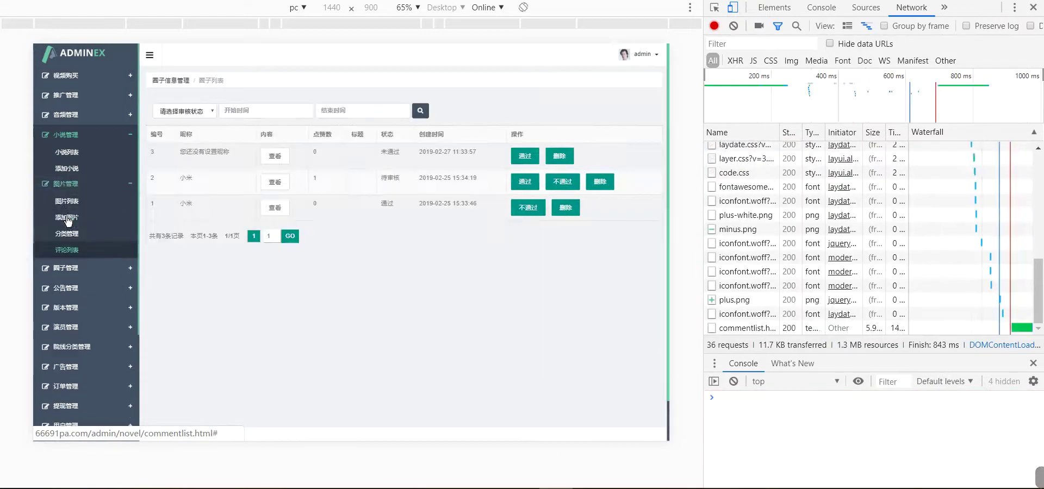
click(68, 173)
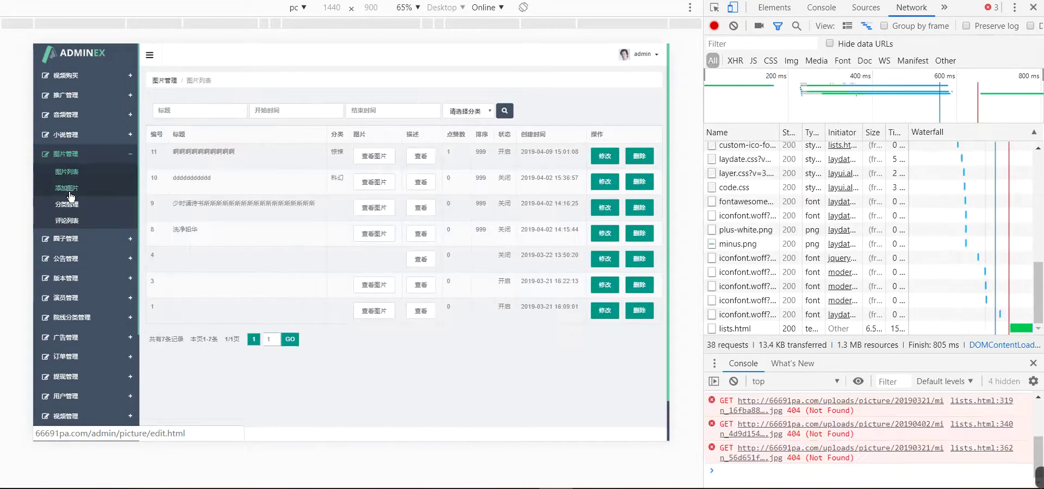
click(67, 188)
click(67, 205)
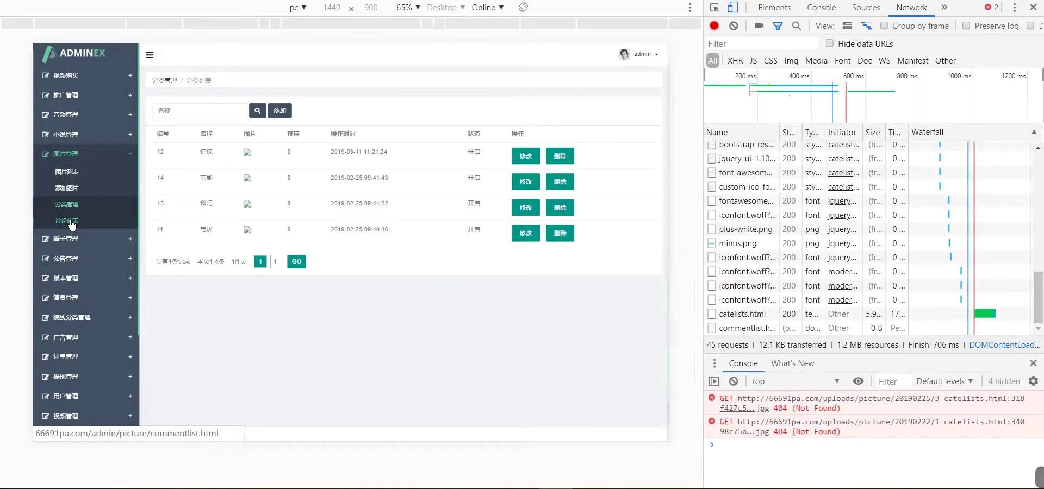
click(71, 222)
Step: Check the comment list and the region list under 圈子管理
click(65, 238)
click(71, 205)
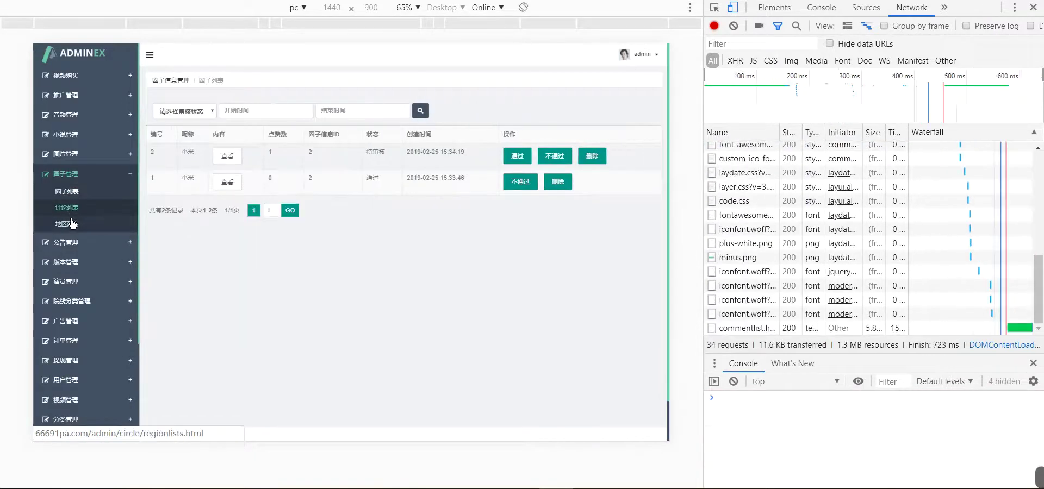
click(67, 224)
Step: Check the 公告管理 notice page, plus the version list and add-version form under 版本管理
click(74, 242)
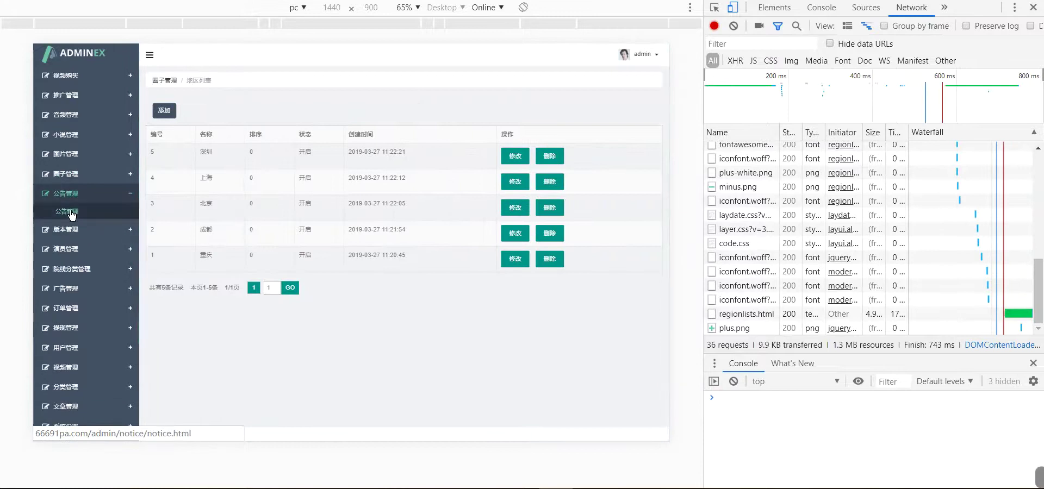
click(69, 213)
click(71, 233)
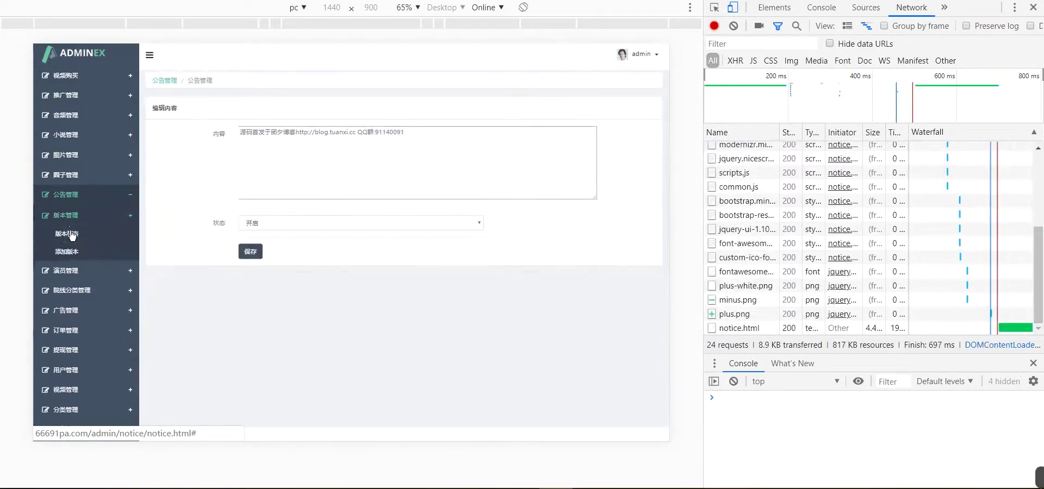
click(71, 232)
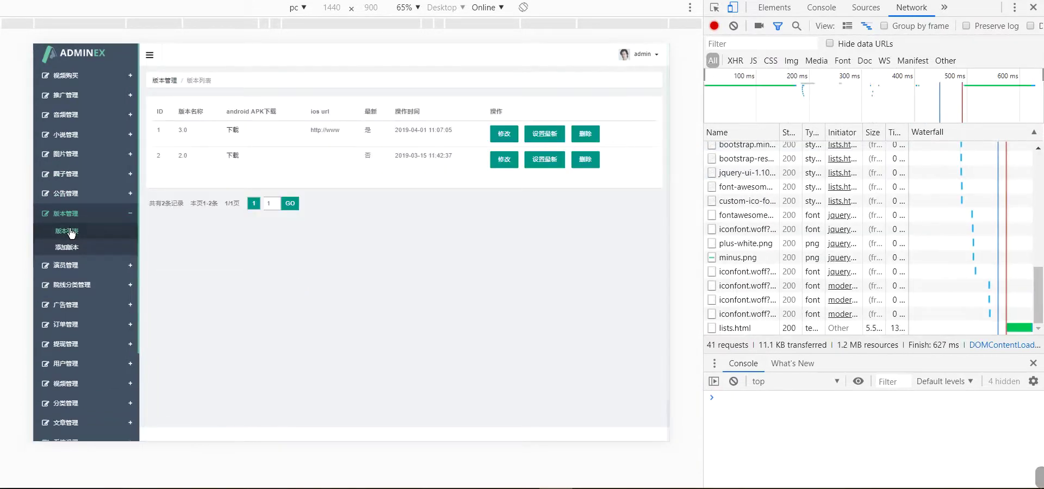
click(70, 245)
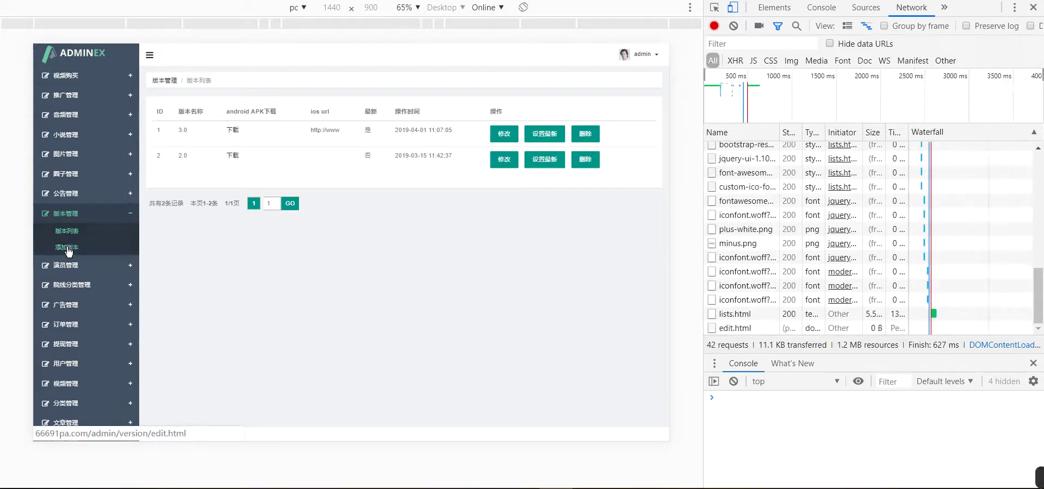
Step: Check the actor list and the add-actor form under 演员管理
click(74, 266)
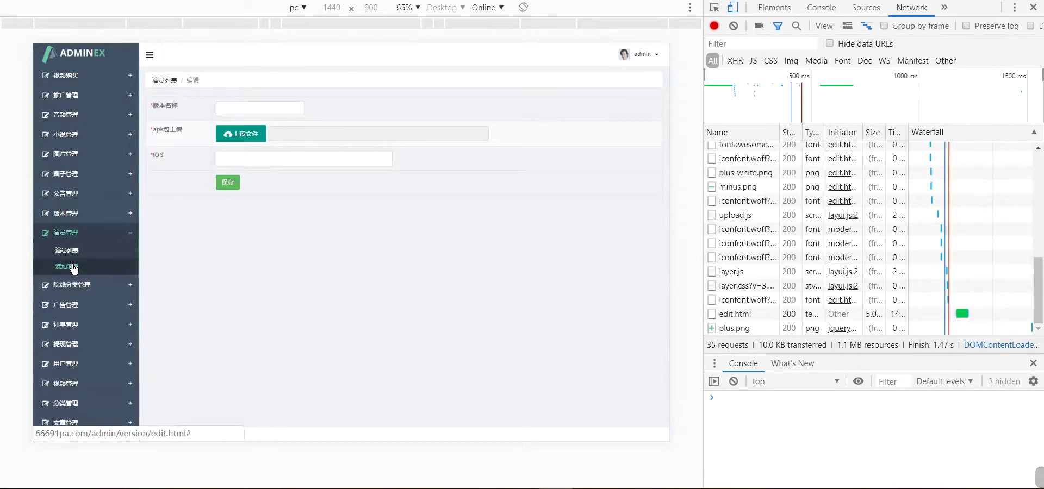
click(74, 252)
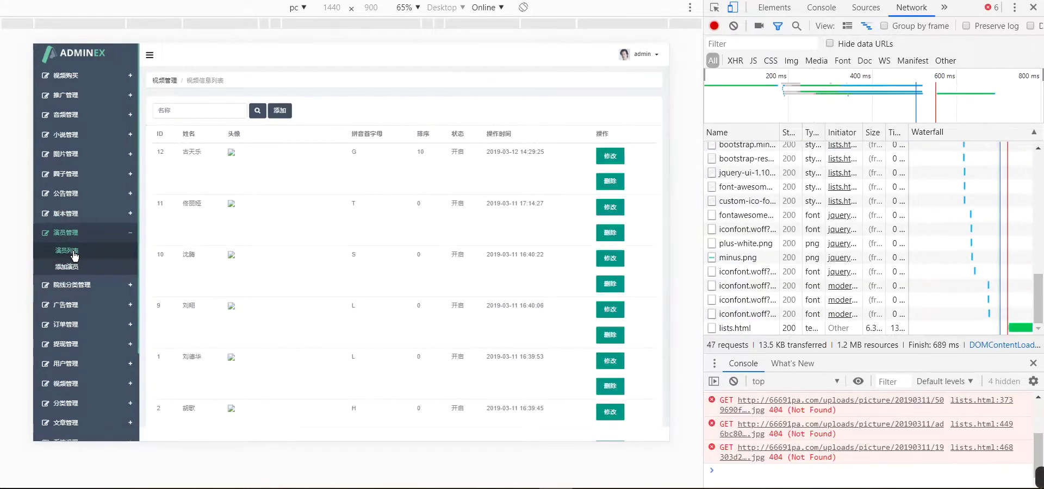
click(74, 269)
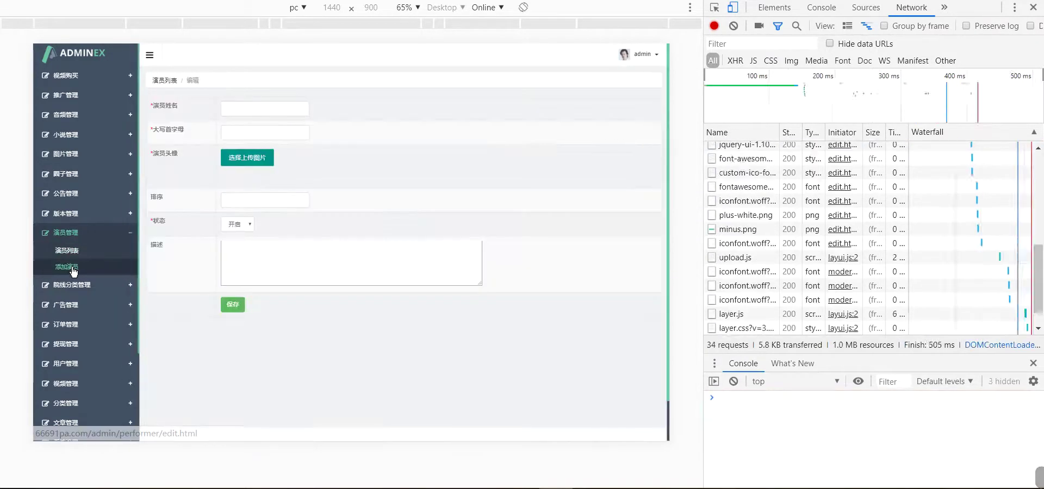
Step: Check the category list and the add-category form under 院线分类管理
click(72, 284)
click(70, 272)
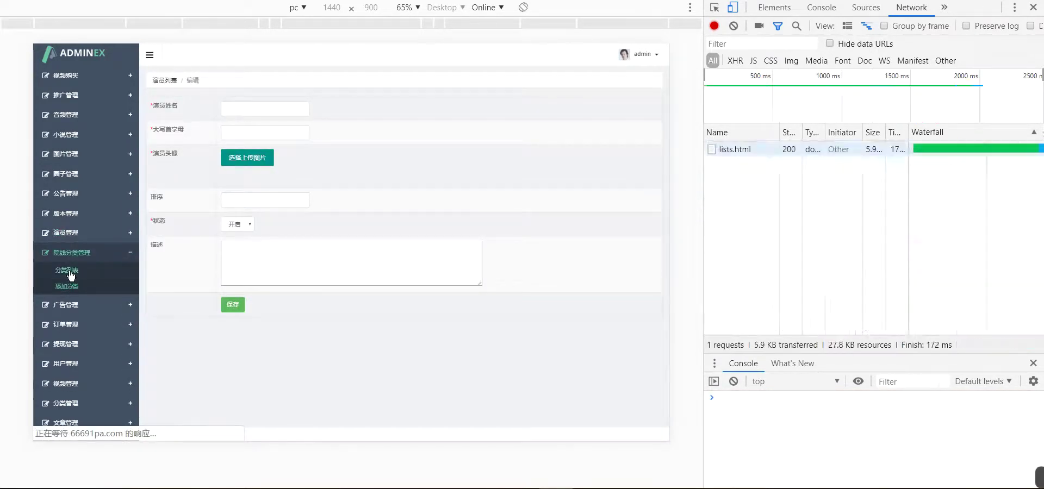
click(67, 286)
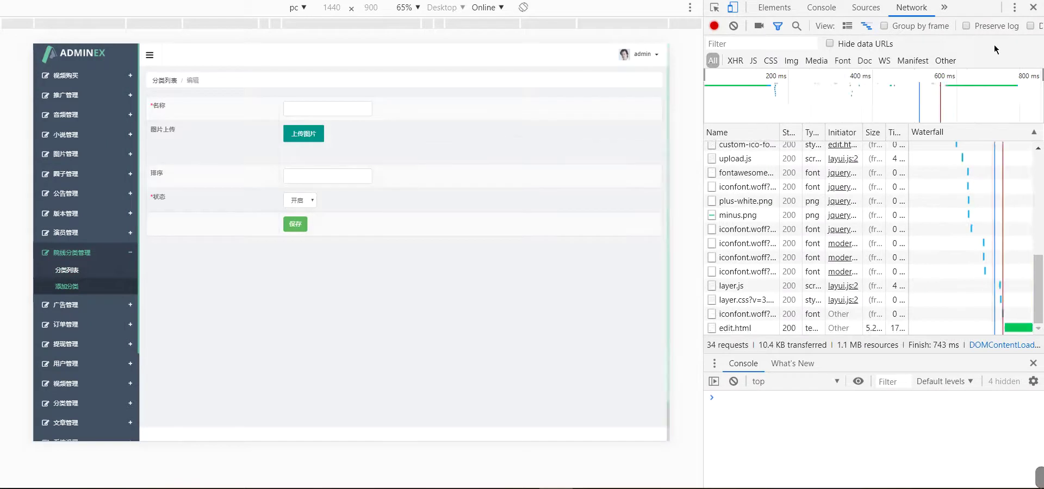
Step: Close the developer tools and check the 广告列表 and 广告添加 pages under 广告管理
click(1033, 7)
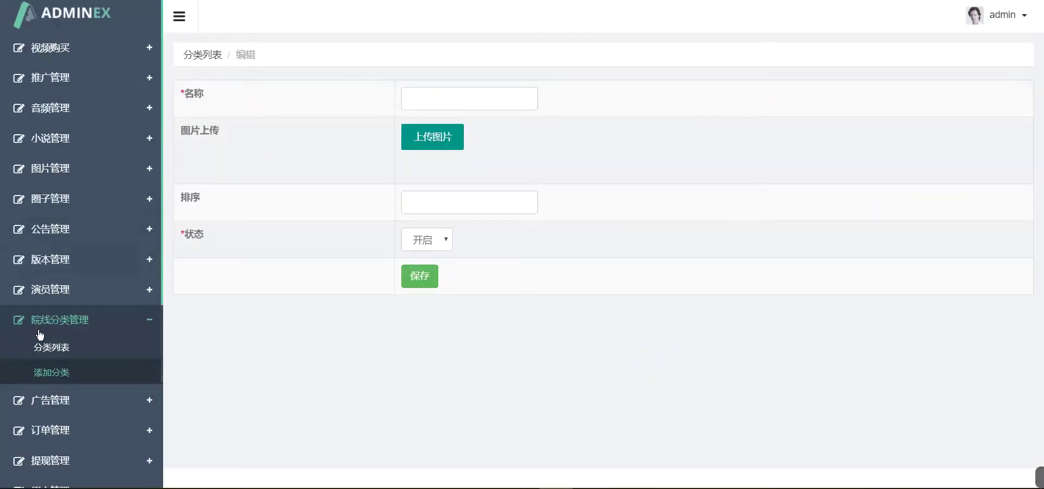
scroll(38, 335, down, 5)
click(71, 108)
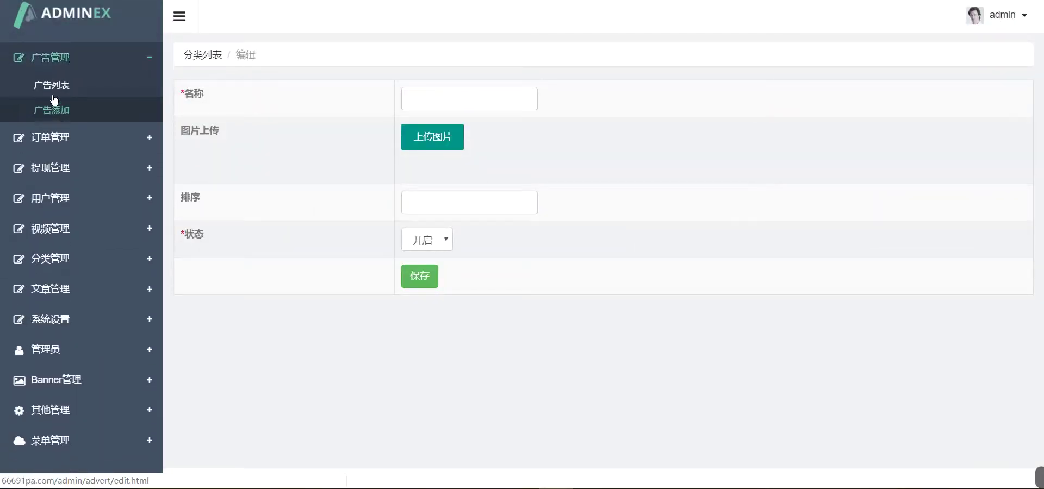
click(46, 86)
scroll(33, 242, down, 3)
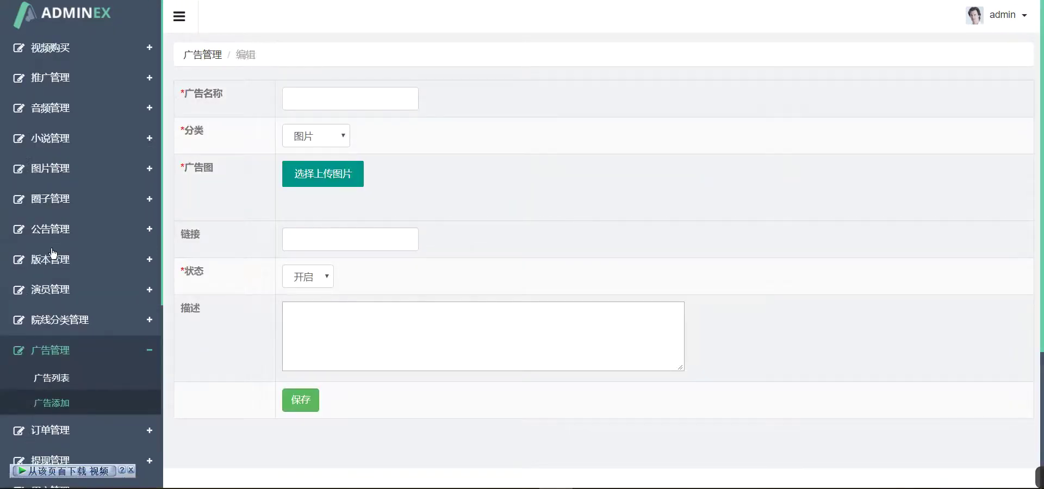
Step: Check the 钻石购买订单列表 and 会员购买订单列表 pages under 订单管理
scroll(54, 272, down, 5)
click(48, 175)
click(44, 187)
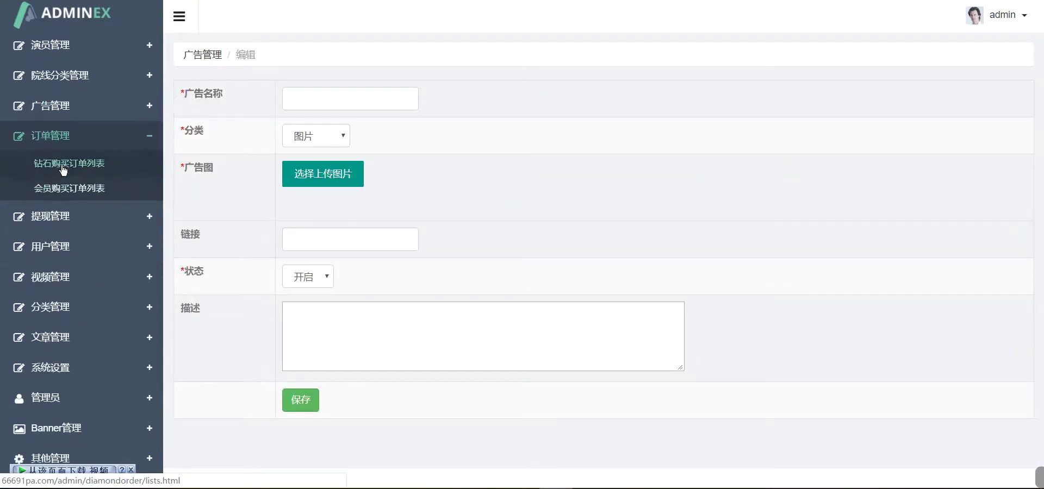
scroll(75, 218, down, 2)
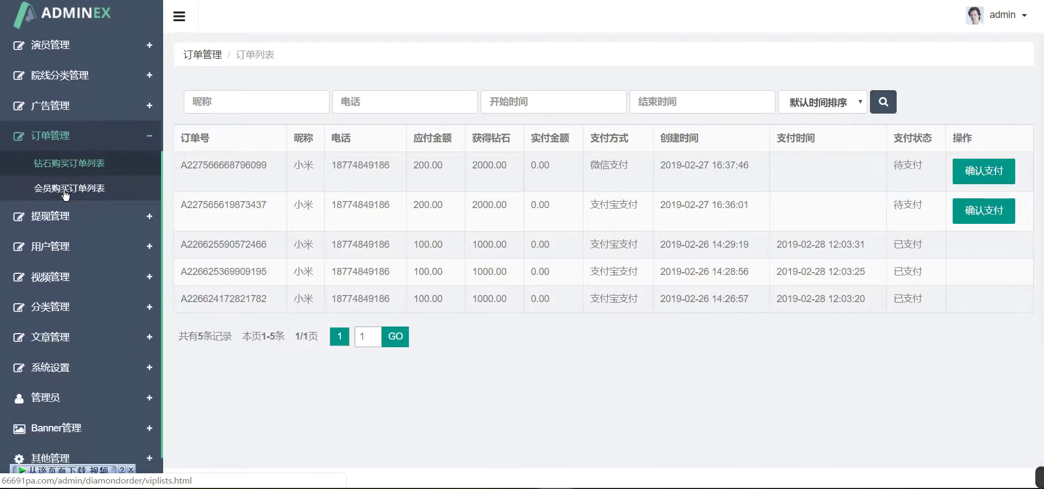
click(66, 188)
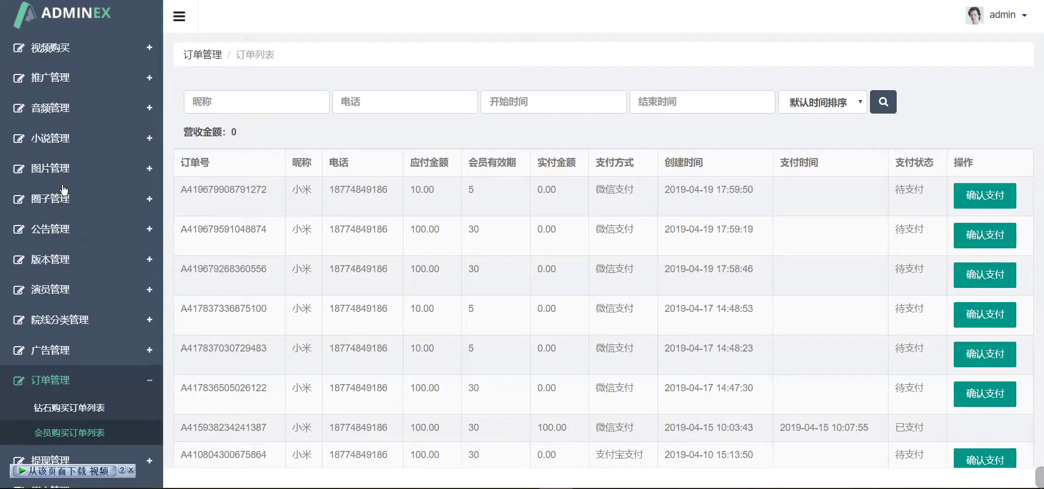
Step: Reopen the developer tools and check the 提现列表 page under 提现管理
scroll(64, 189, down, 5)
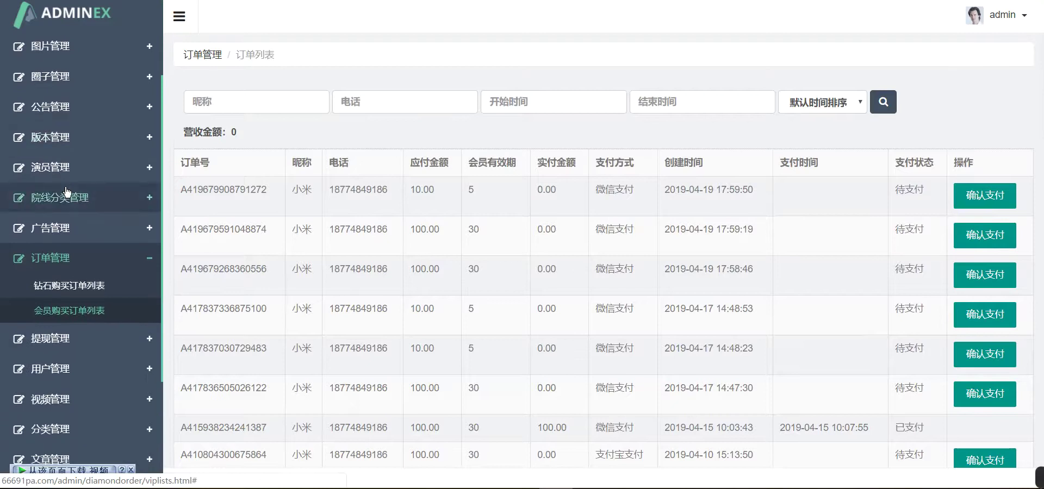
scroll(67, 191, down, 1)
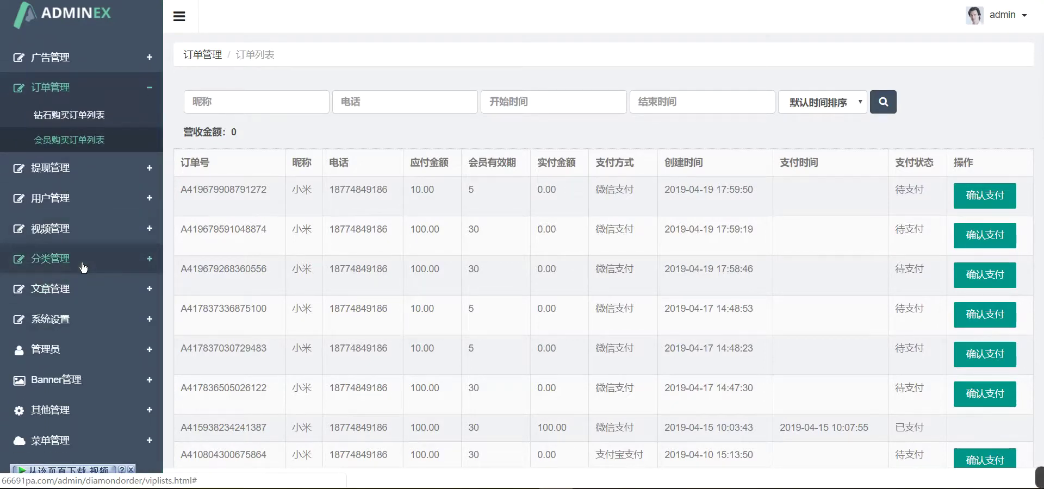
key(F12)
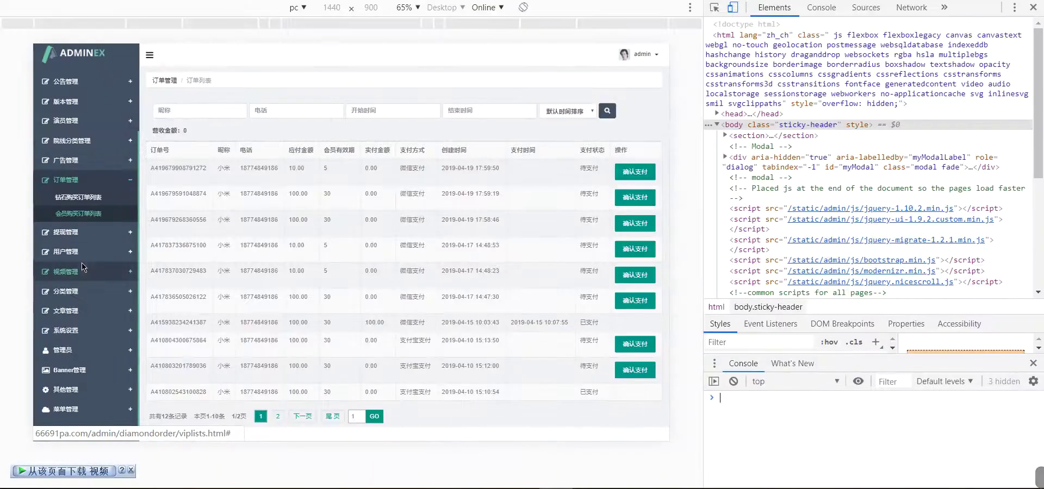
click(65, 216)
click(59, 234)
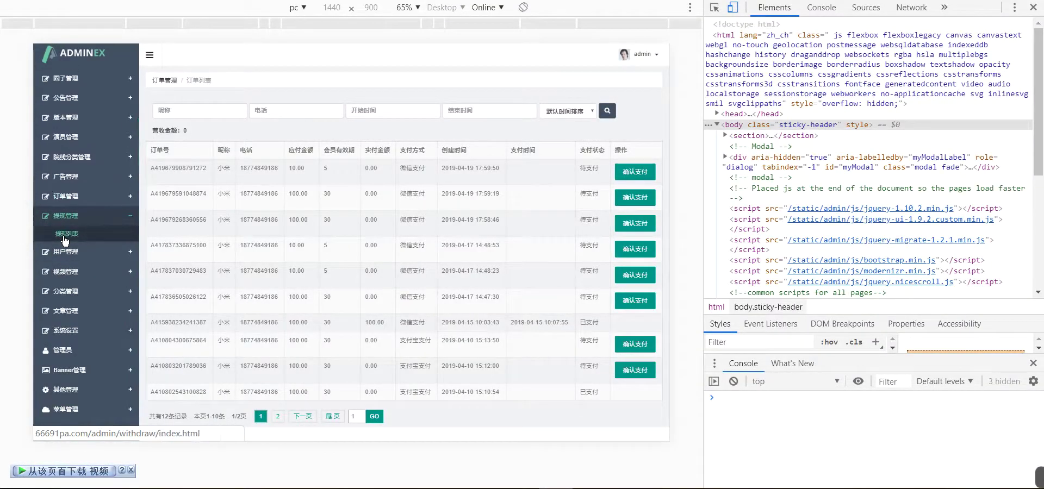
scroll(70, 333, down, 2)
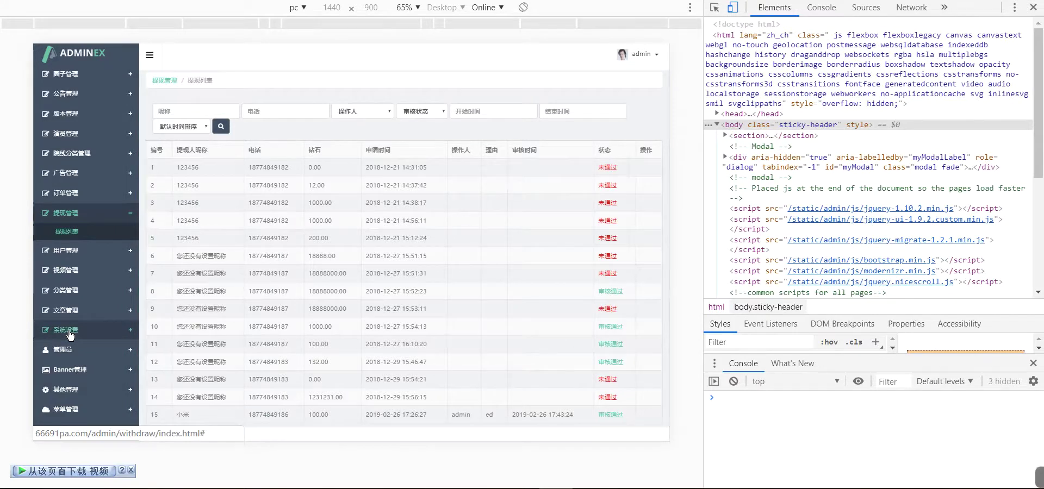
Step: Open the 系统设置 page and set the 网站名称 to 黄瓜
click(70, 330)
click(67, 330)
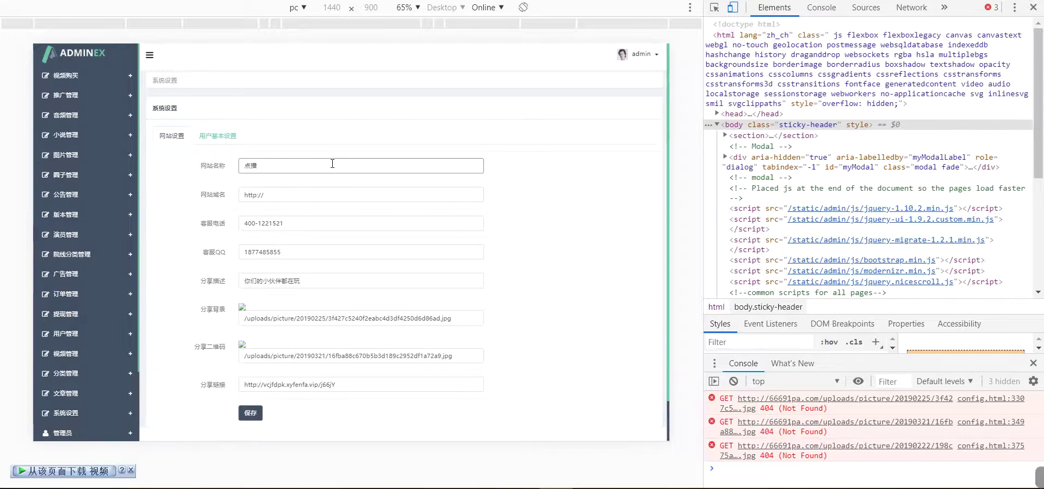
drag(260, 166, 243, 165)
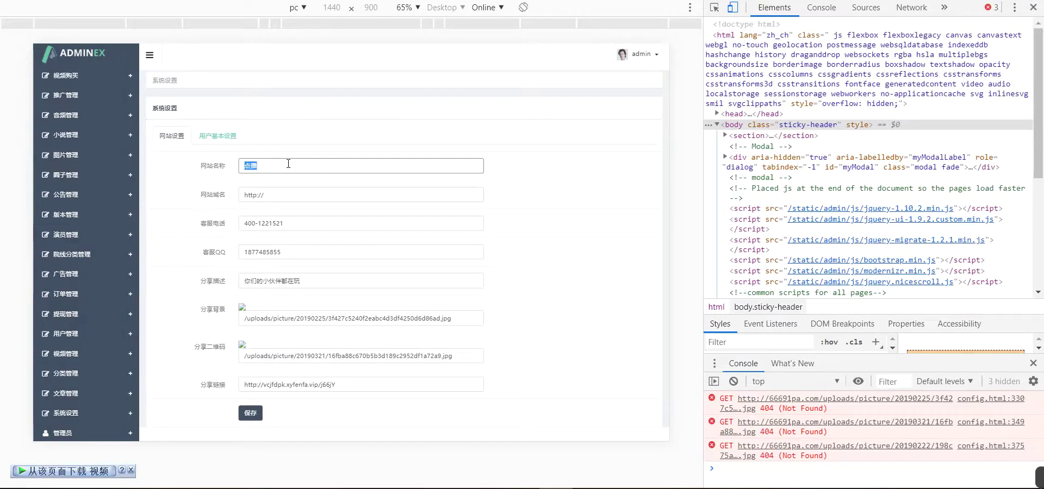
text(hu)
key(BackSpace)
key(BackSpace)
text(黄瓜)
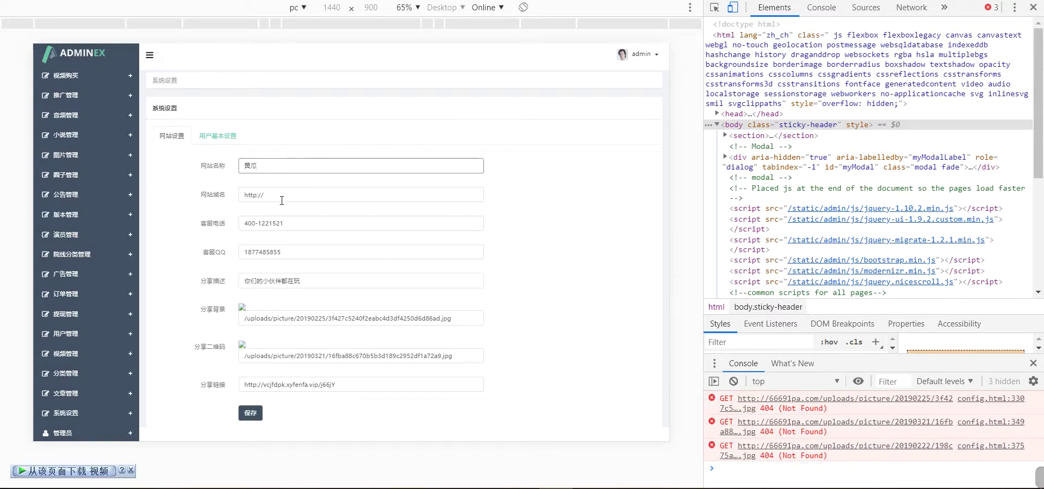
drag(282, 200, 174, 195)
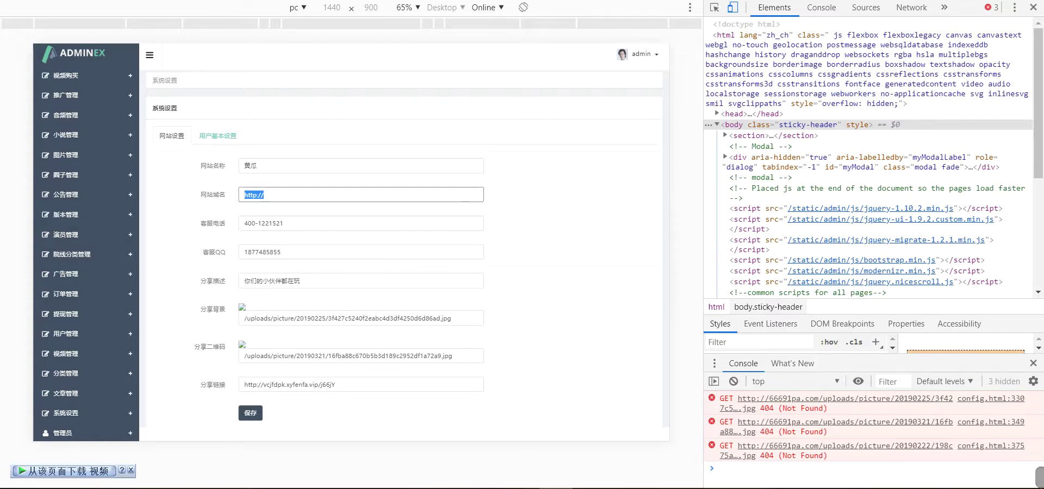
key(alt+Tab)
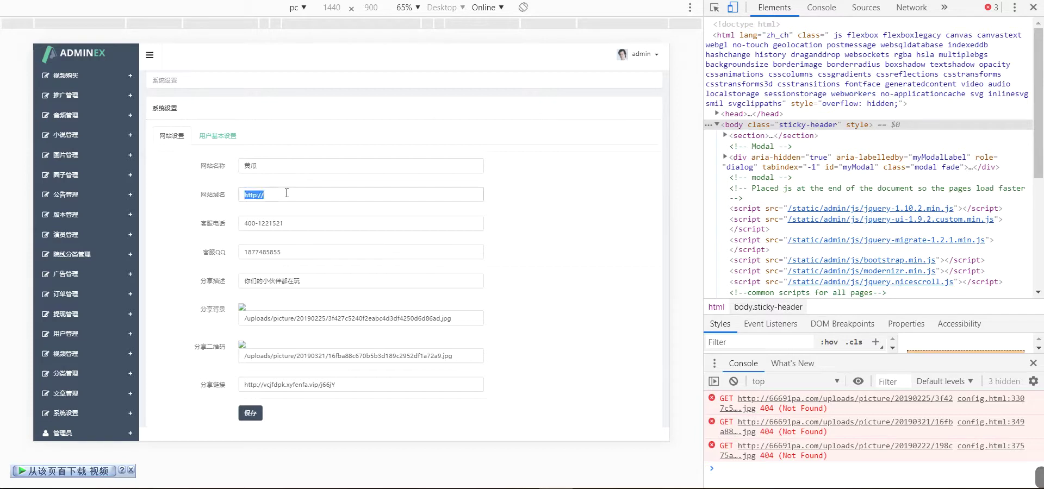
drag(281, 200, 184, 198)
text(http://66691pa.com)
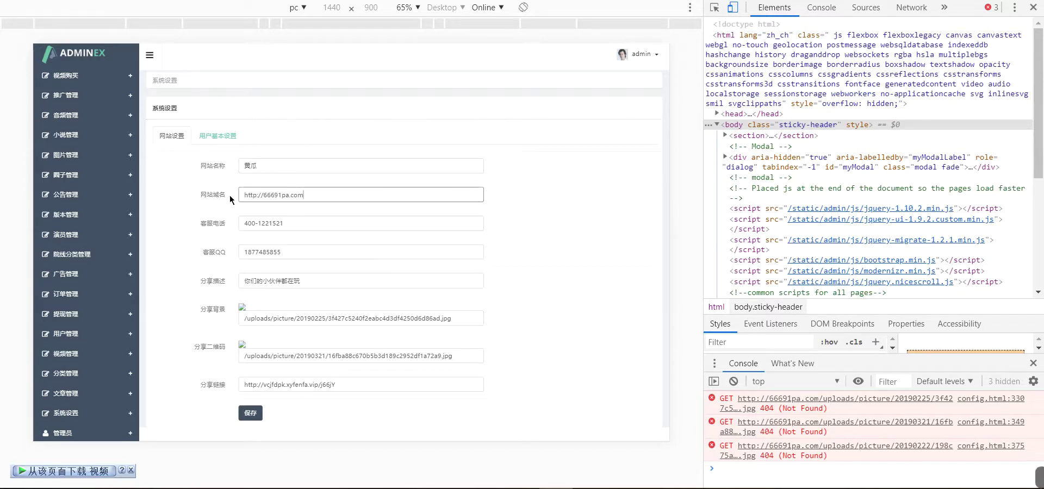
drag(310, 255, 229, 250)
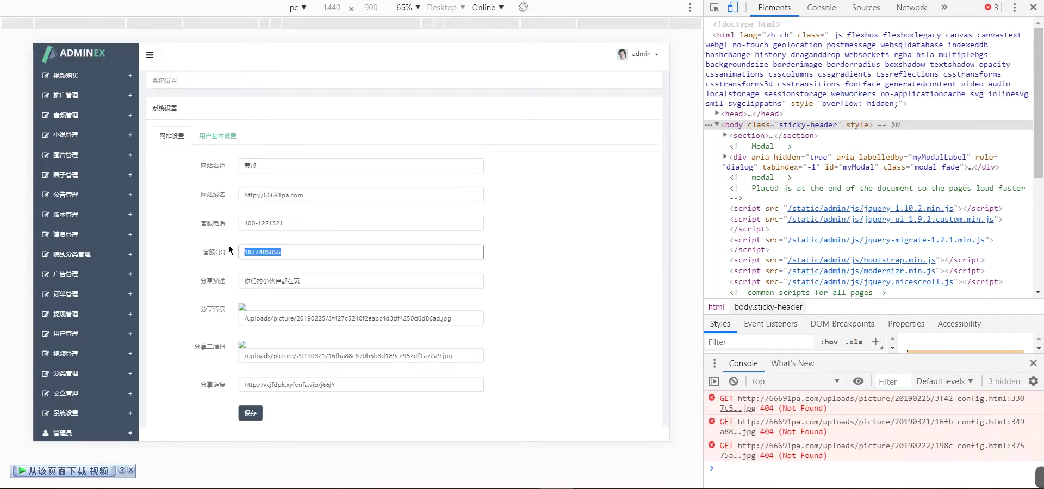
key(BackSpace)
scroll(312, 341, down, 1)
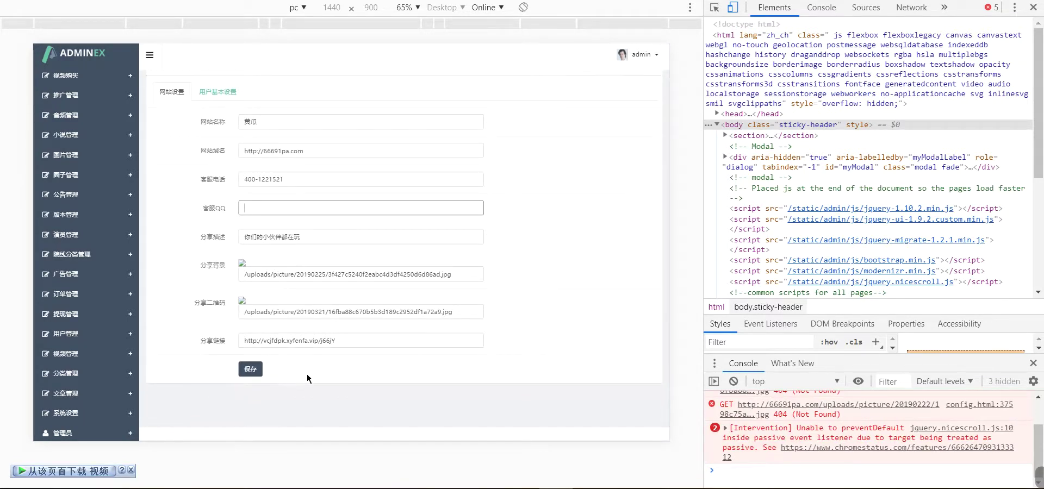
drag(359, 343, 245, 340)
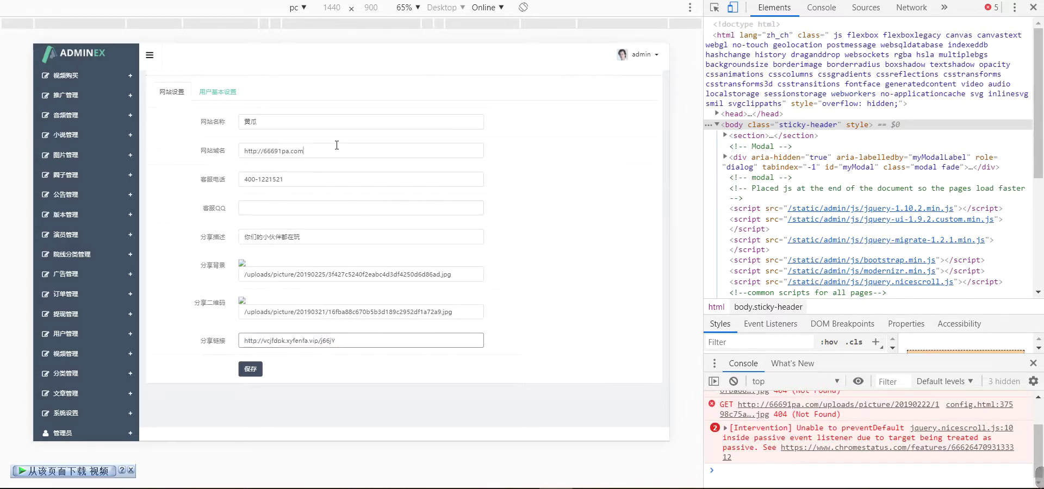
drag(335, 150, 182, 150)
key(ctrl+c)
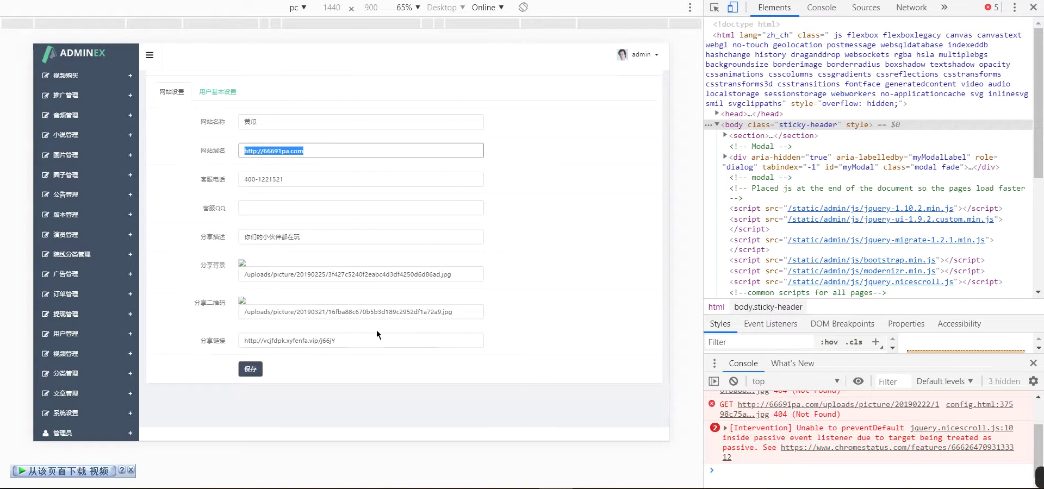
drag(377, 341, 237, 343)
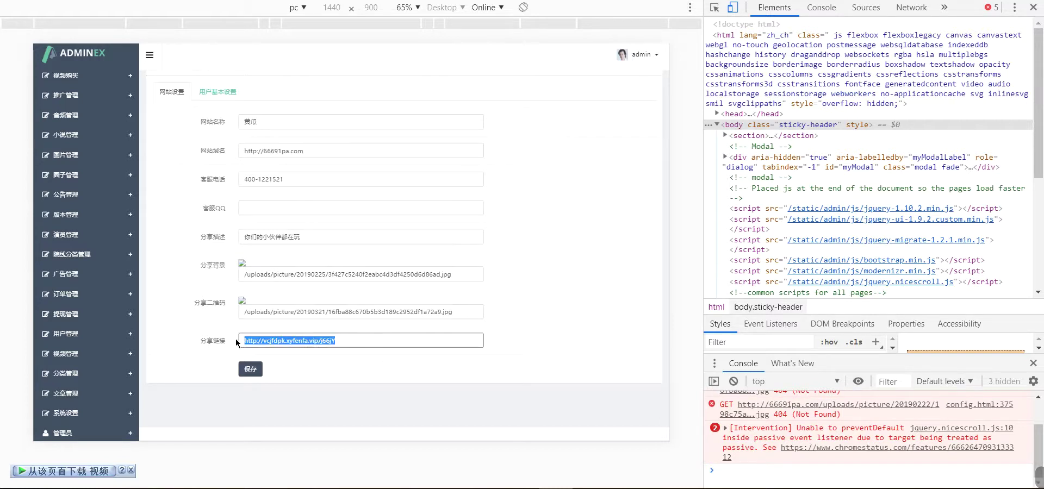
key(ctrl+v)
click(255, 373)
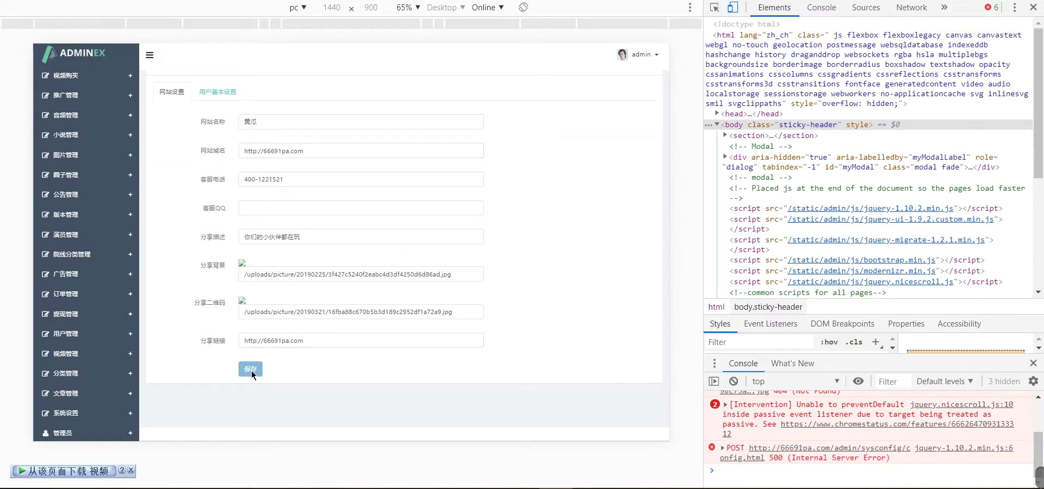
Step: Examine the response of the failed config.html save request, including the source code around line 165 of Redis.php
click(902, 450)
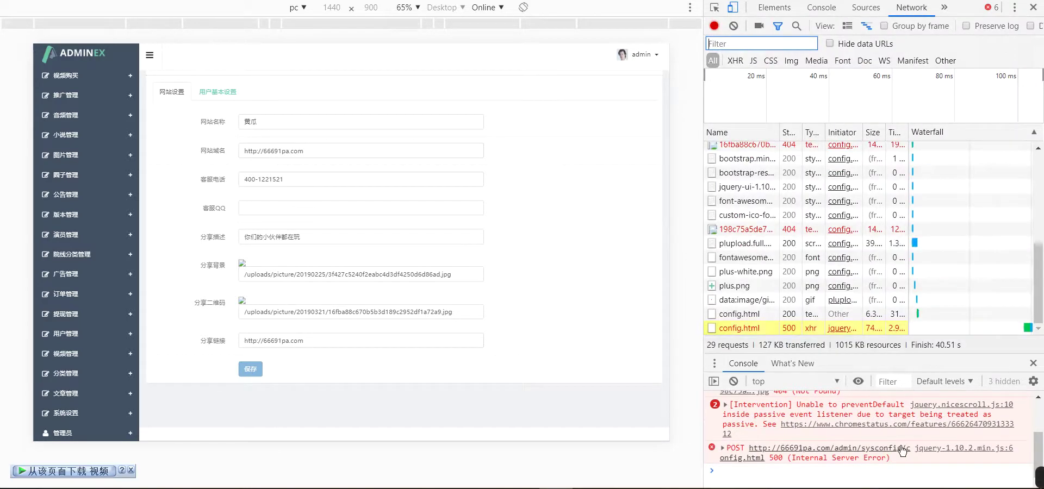
click(736, 329)
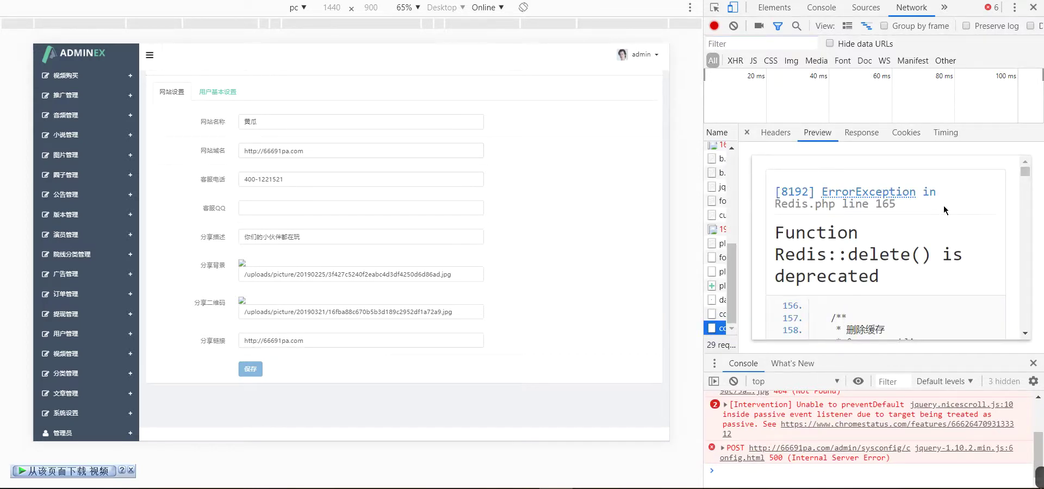
scroll(944, 210, down, 1)
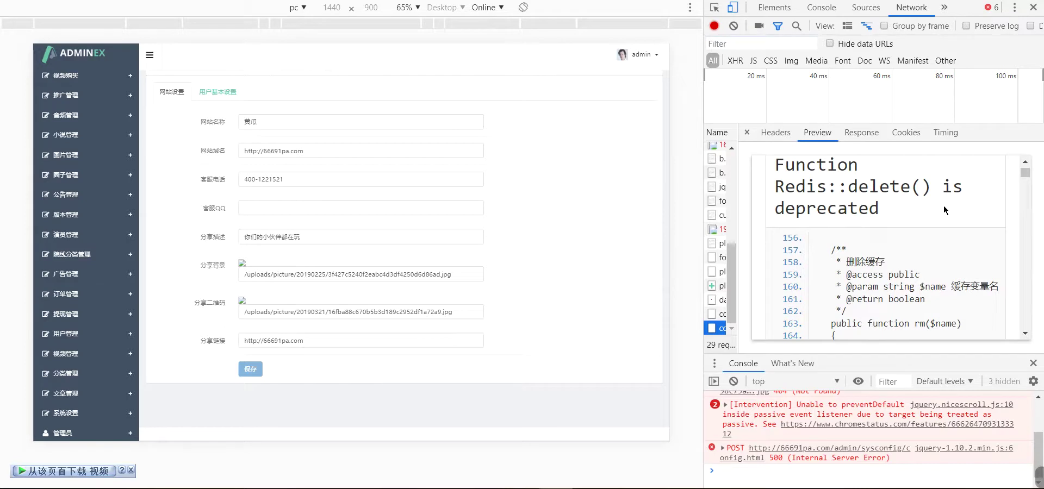
scroll(950, 223, down, 1)
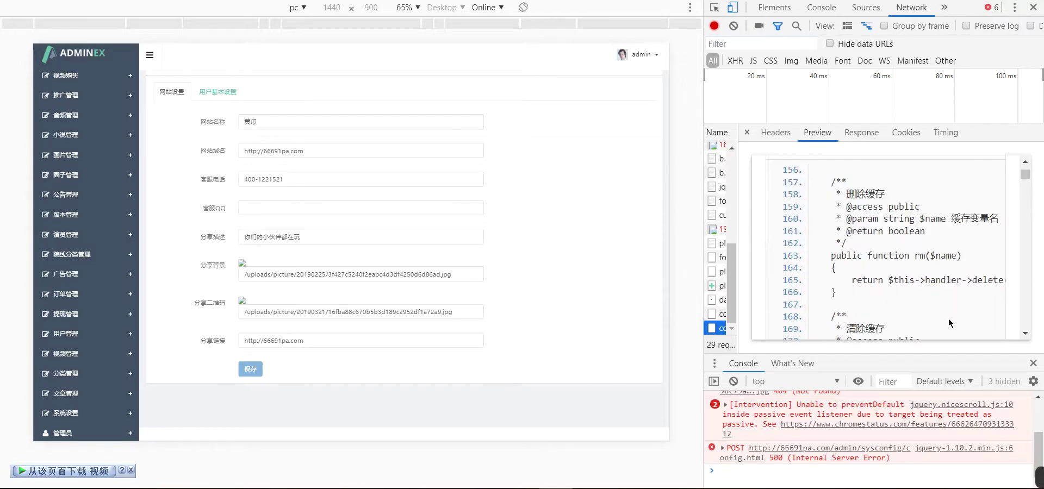
scroll(941, 322, down, 1)
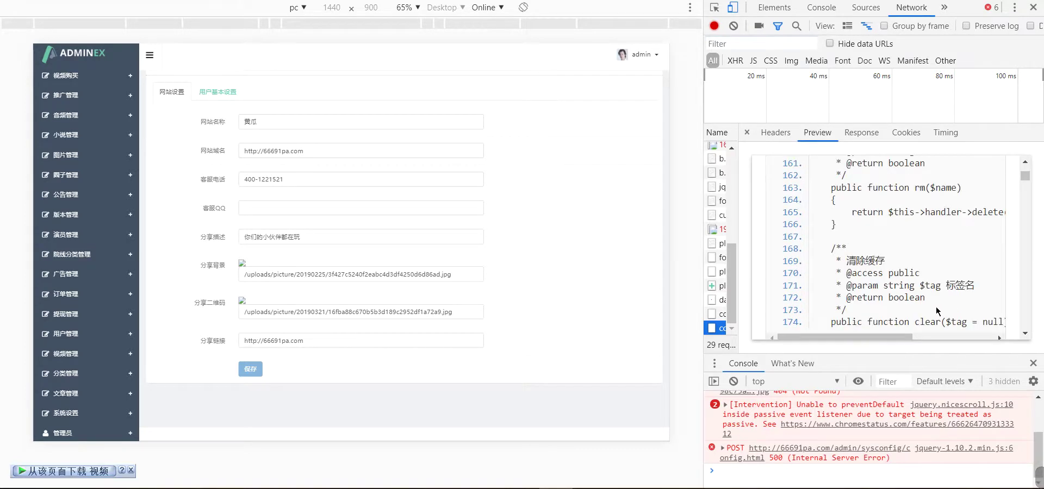
scroll(937, 311, up, 3)
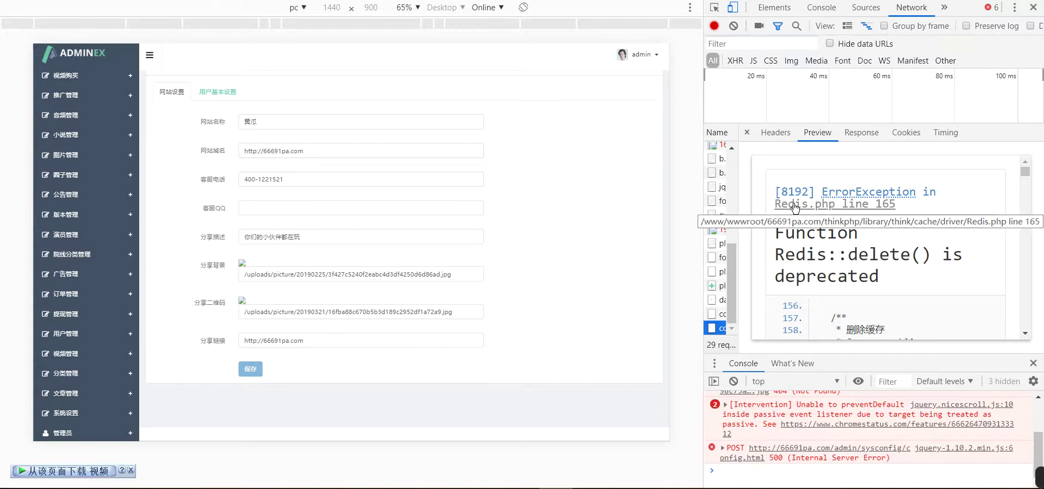
scroll(797, 208, down, 4)
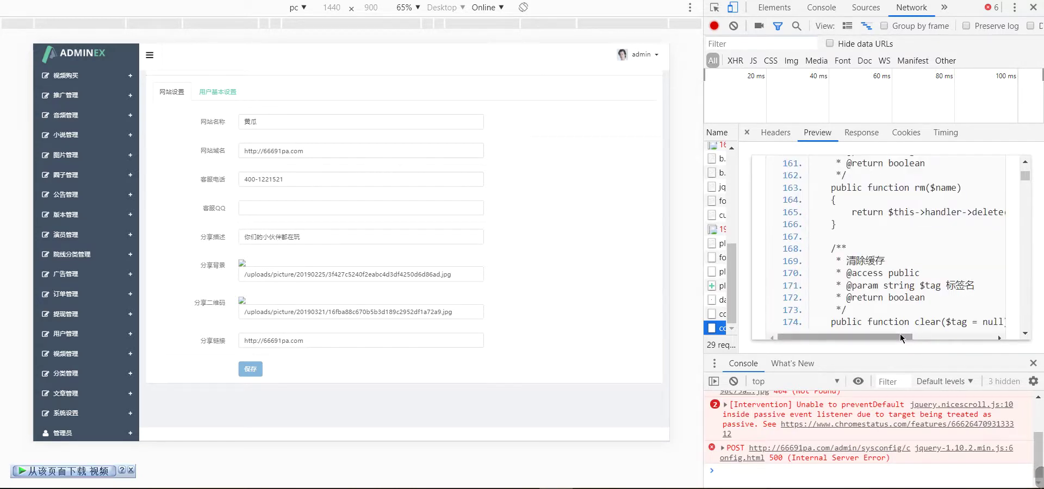
mouse_move(933, 337)
mouse_down()
mouse_move(997, 338)
mouse_move(895, 341)
mouse_move(997, 346)
mouse_move(915, 340)
mouse_move(947, 341)
mouse_up()
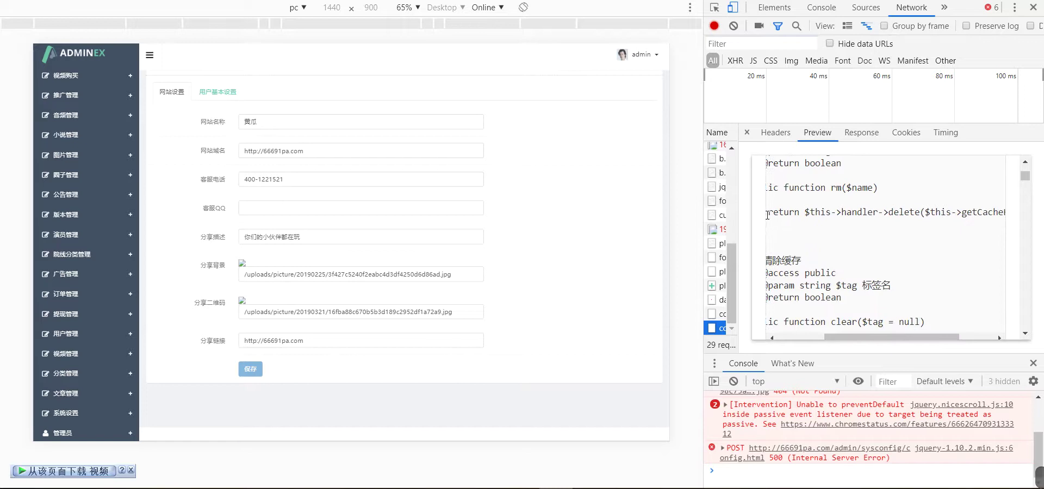
drag(767, 216, 1000, 220)
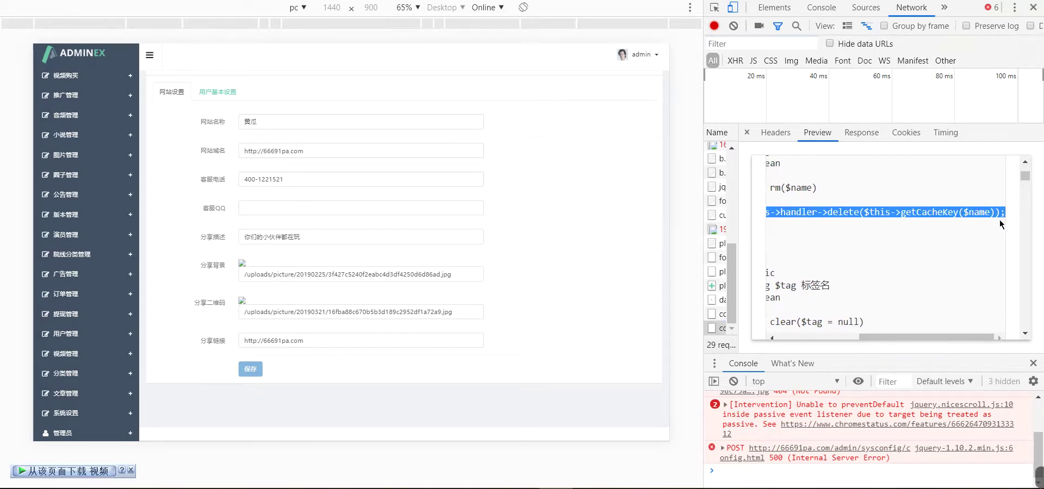
click(925, 253)
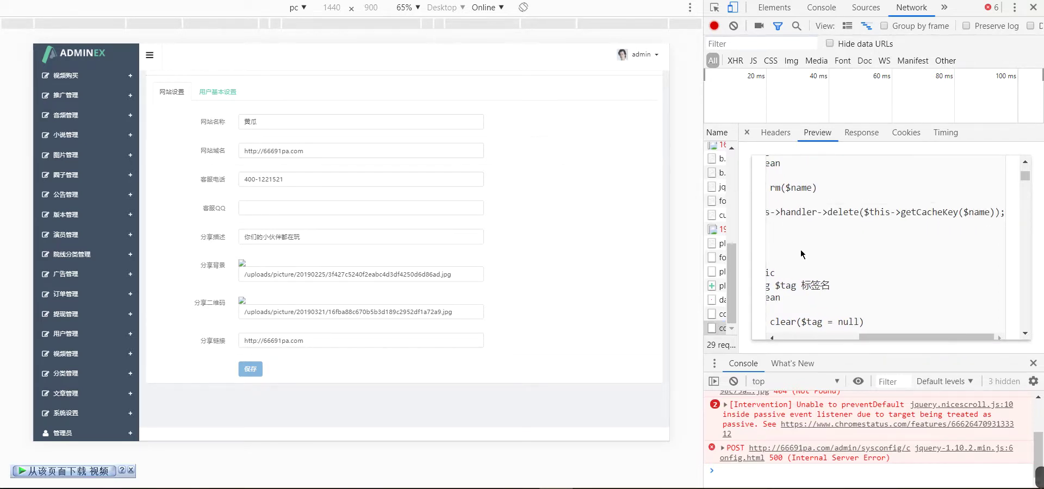
mouse_move(876, 337)
mouse_down()
mouse_move(834, 337)
mouse_move(876, 337)
mouse_up()
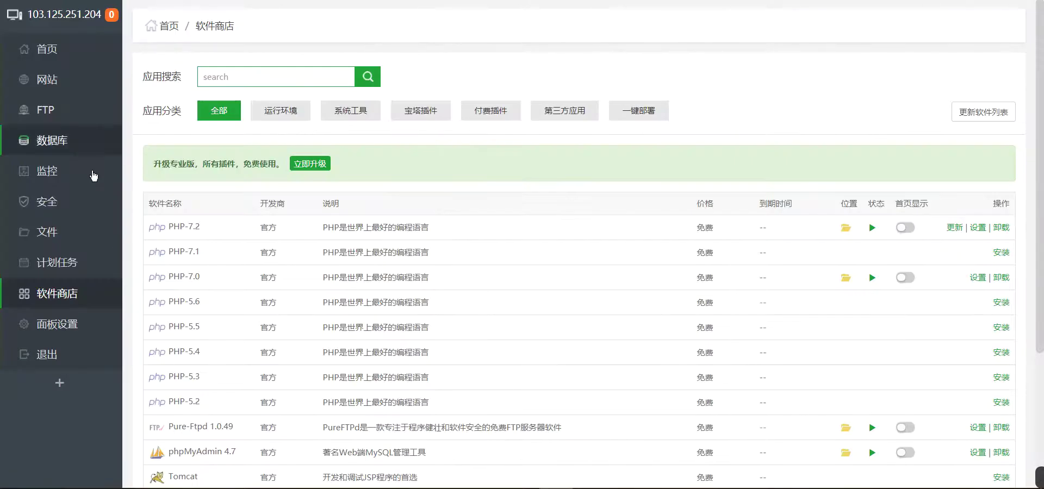
Step: Copy the file name Redis.php from the error and search for it in the 宝塔 panel's 66691pa.com folder, including subdirectories
click(45, 234)
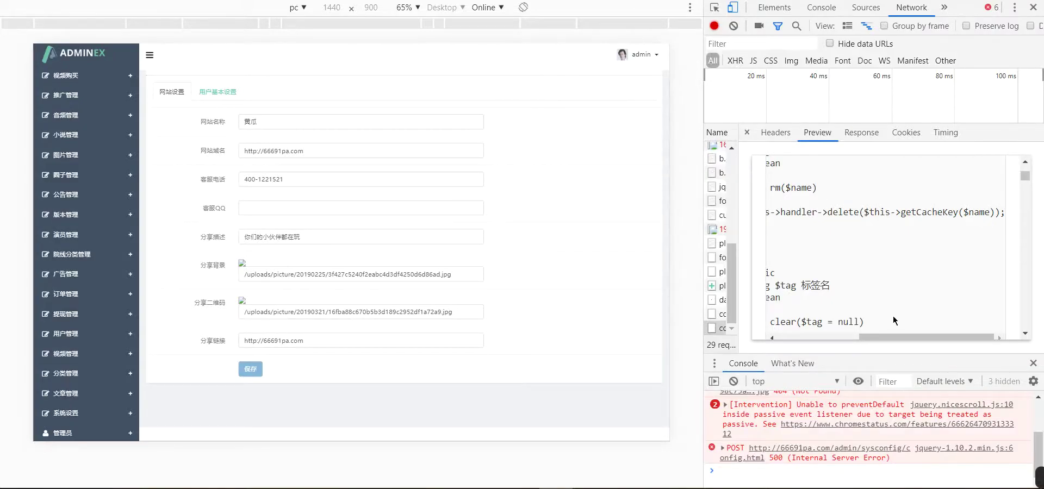
drag(885, 337, 794, 339)
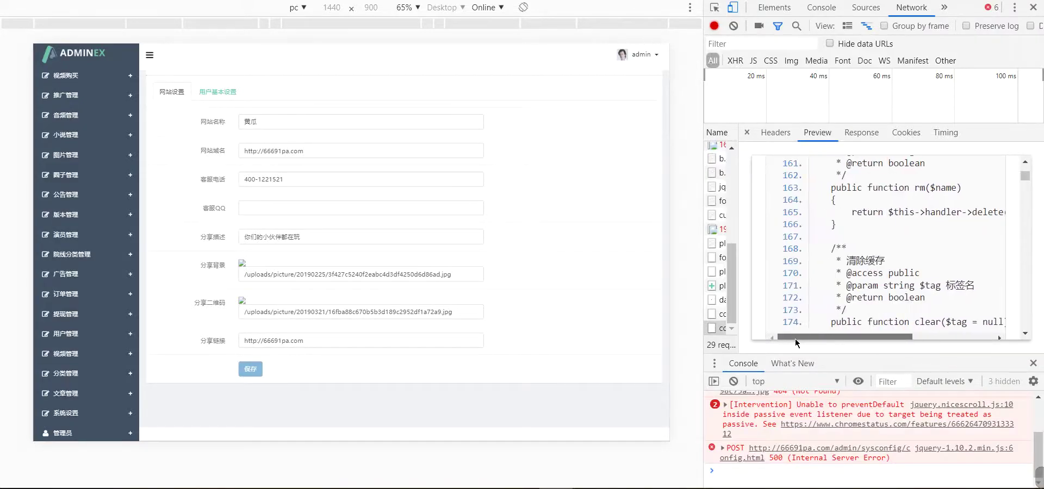
scroll(870, 273, up, 5)
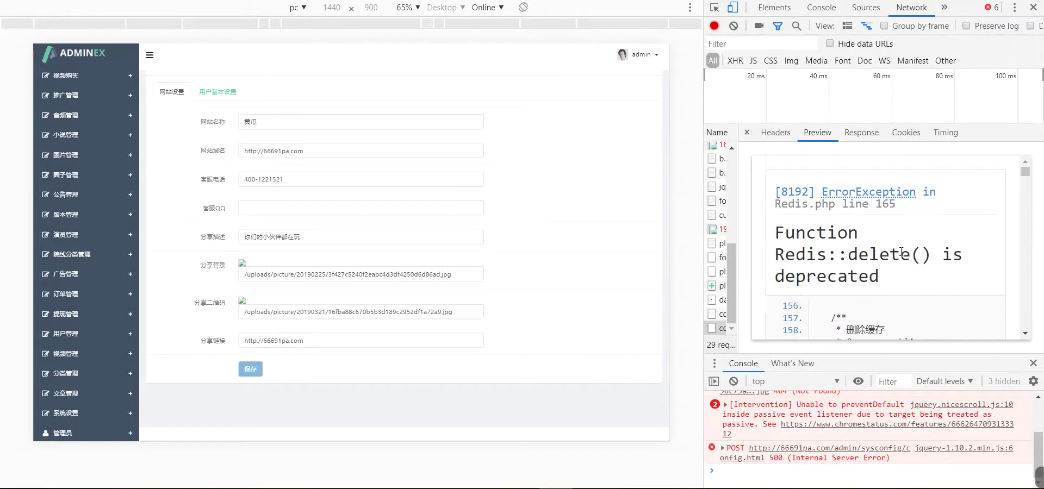
drag(768, 205, 822, 211)
right_click(822, 211)
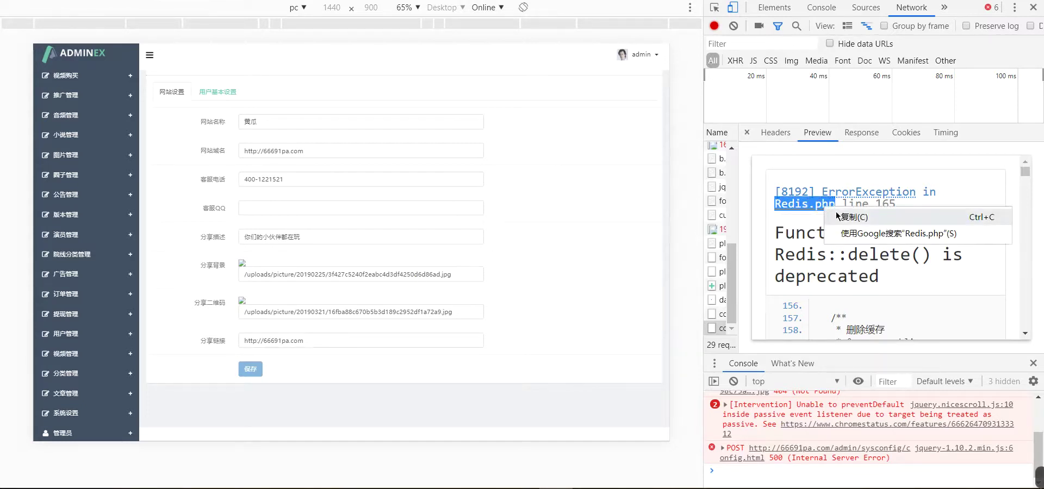
click(822, 214)
key(alt+Tab)
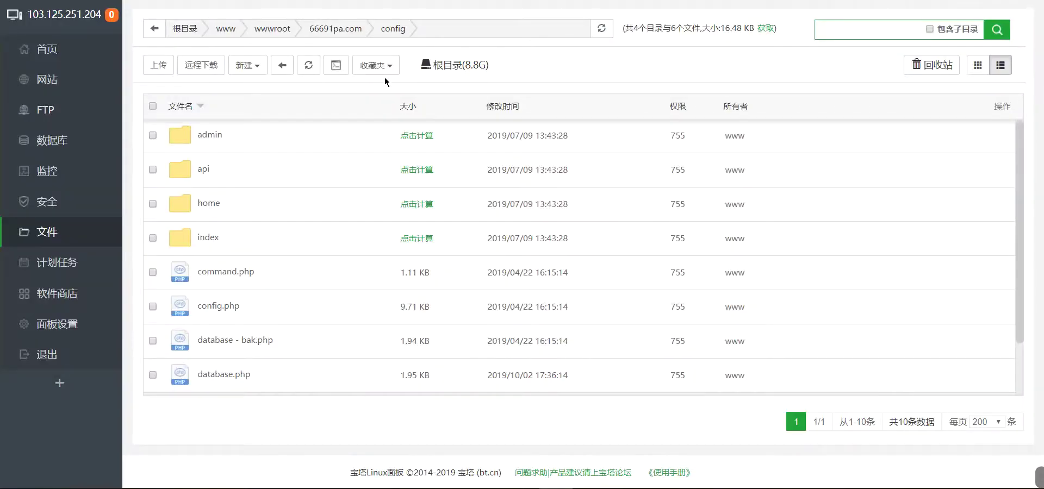
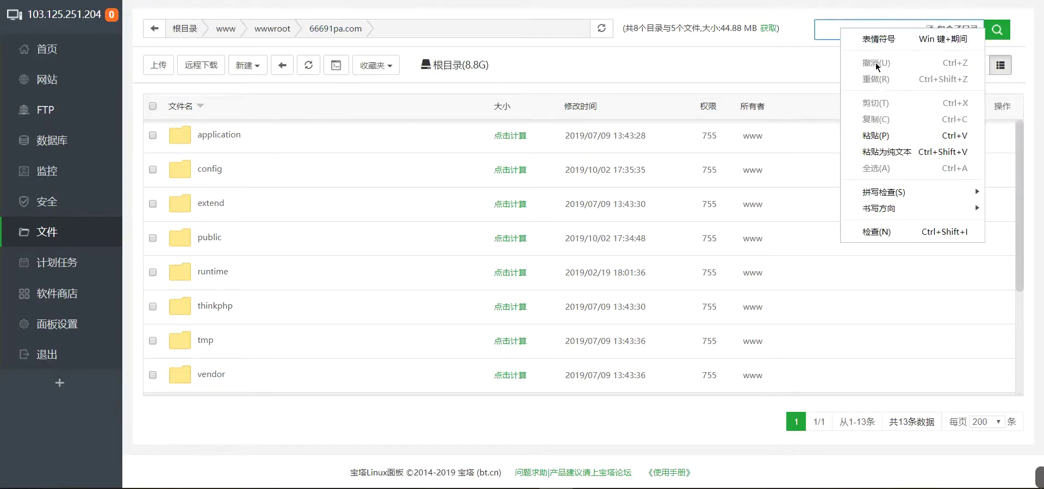
click(876, 136)
click(996, 30)
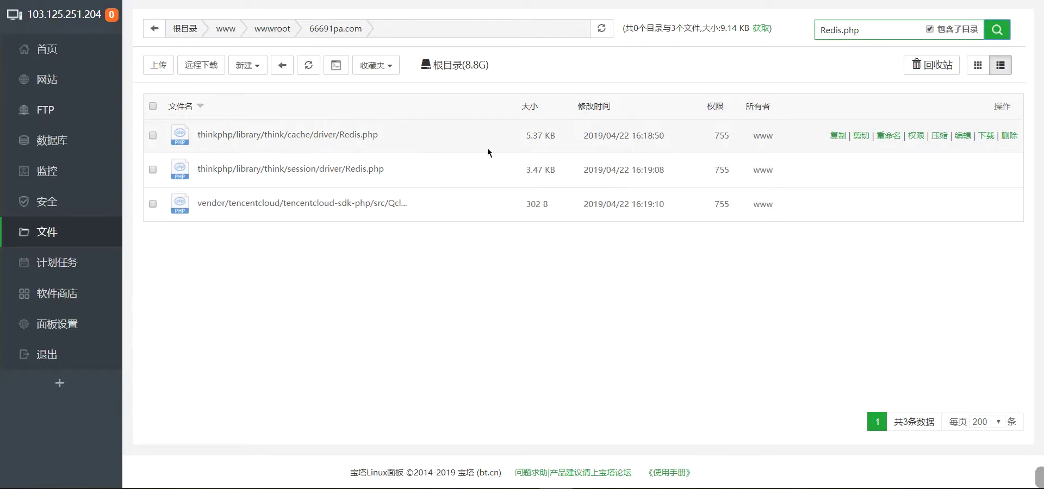
Step: Open thinkphp/library/think/cache/driver/Redis.php for editing and select the return statement with the delete call in the rm function, line 165
click(963, 136)
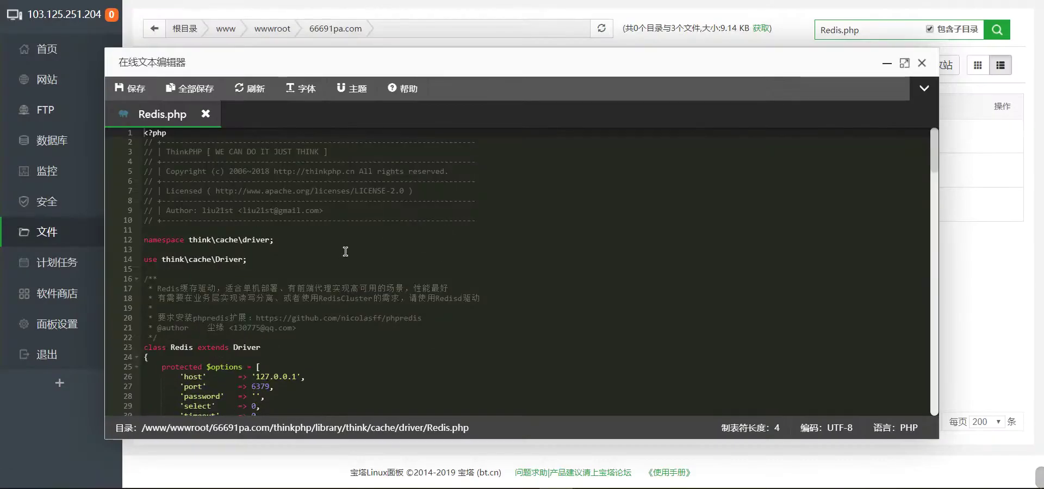
scroll(345, 252, down, 10)
scroll(348, 251, up, 7)
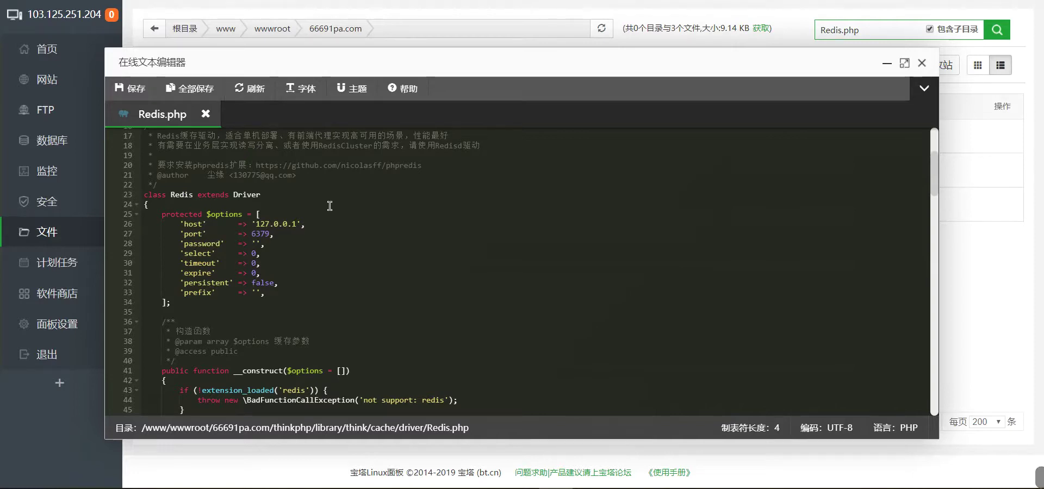
scroll(330, 206, down, 10)
scroll(370, 280, down, 15)
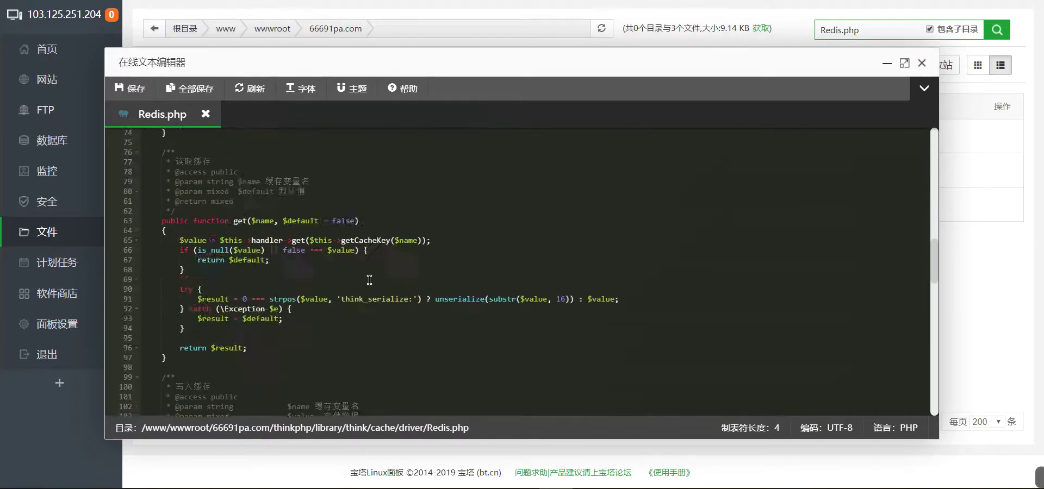
scroll(370, 280, down, 12)
scroll(369, 280, down, 6)
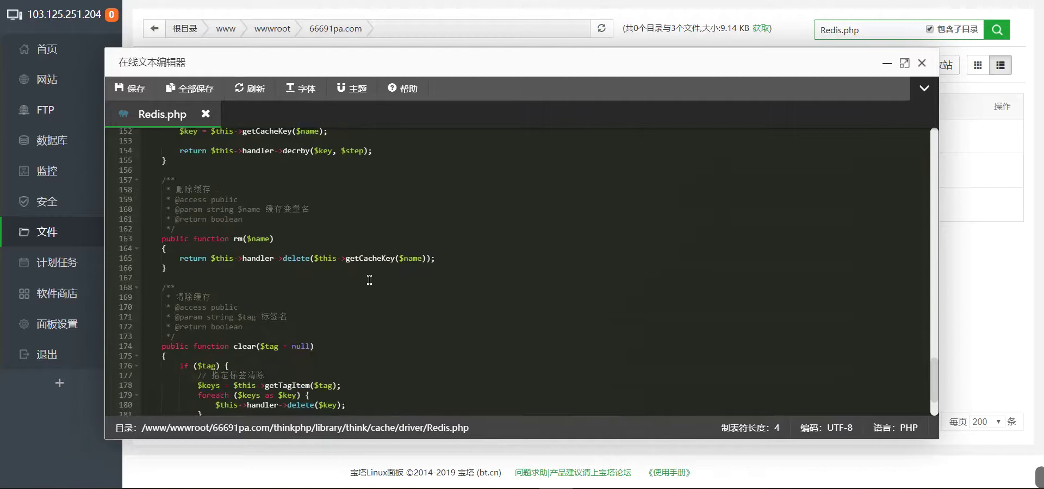
drag(440, 258, 163, 258)
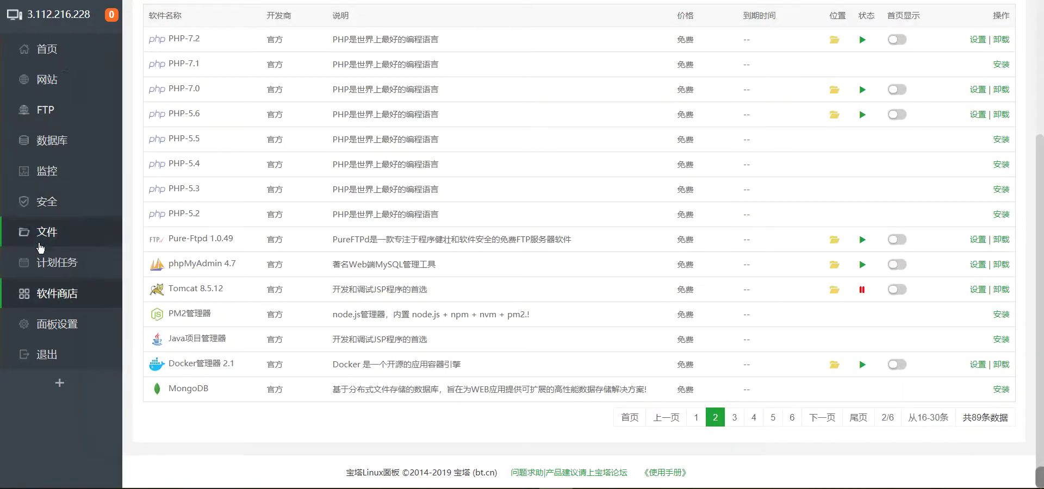
click(42, 242)
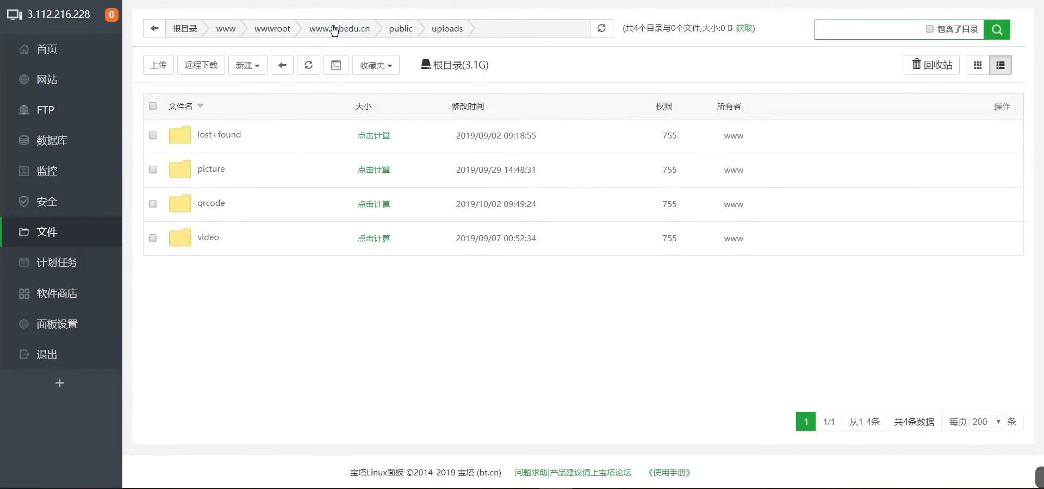
click(334, 28)
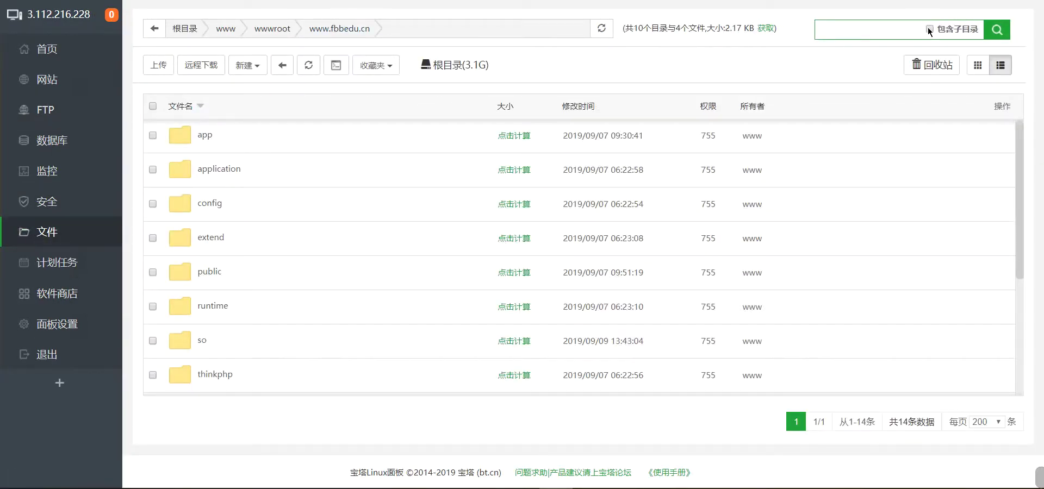
right_click(833, 31)
click(868, 138)
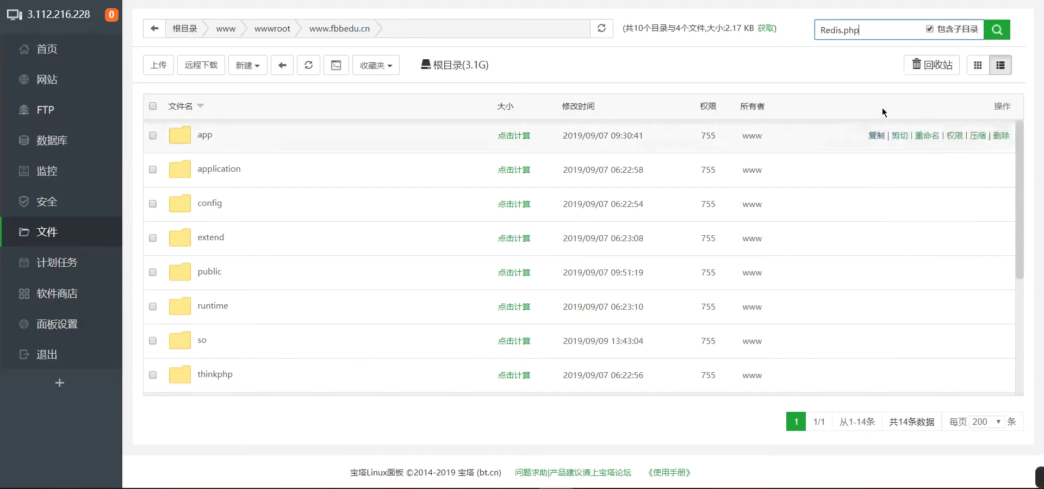
key(Return)
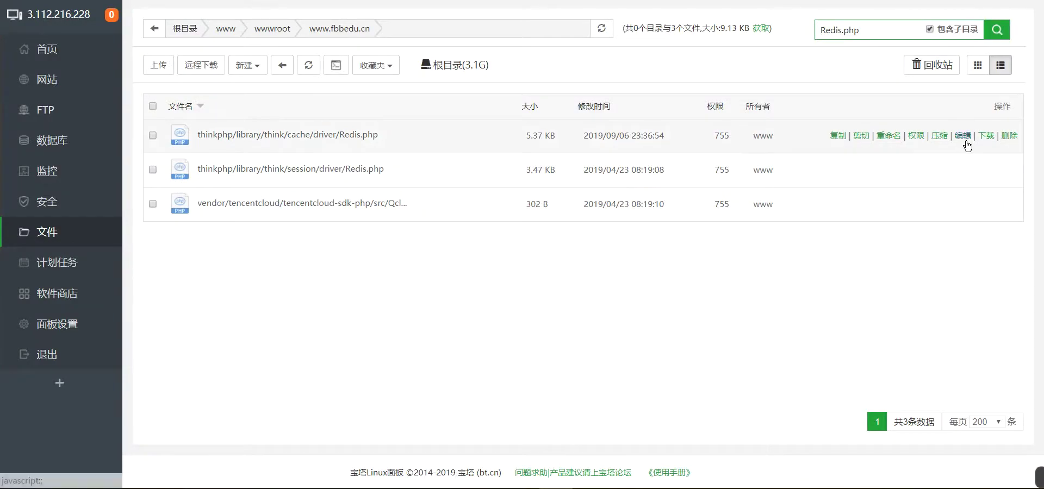
Step: Open thinkphp/library/think/cache/driver/Redis.php and examine the method called in the rm function on line 165
click(961, 137)
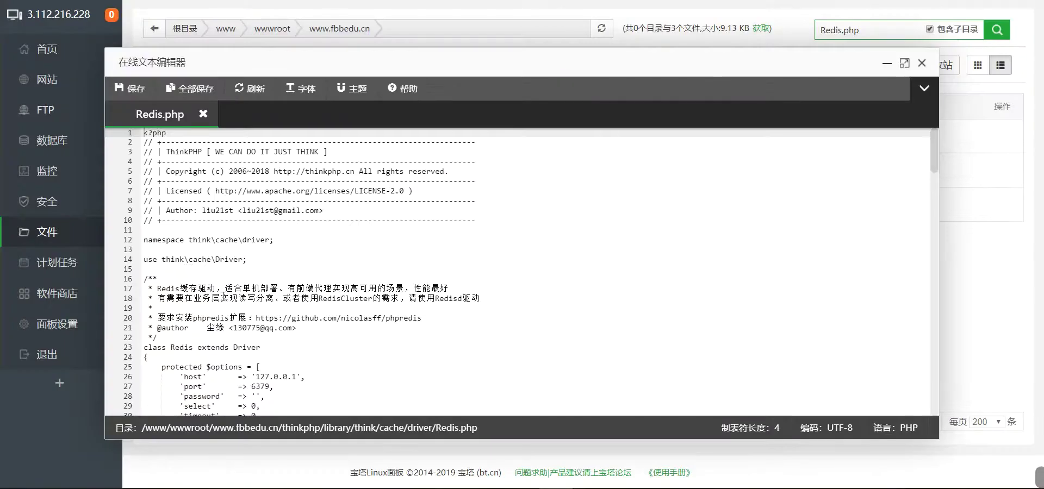
scroll(188, 269, down, 20)
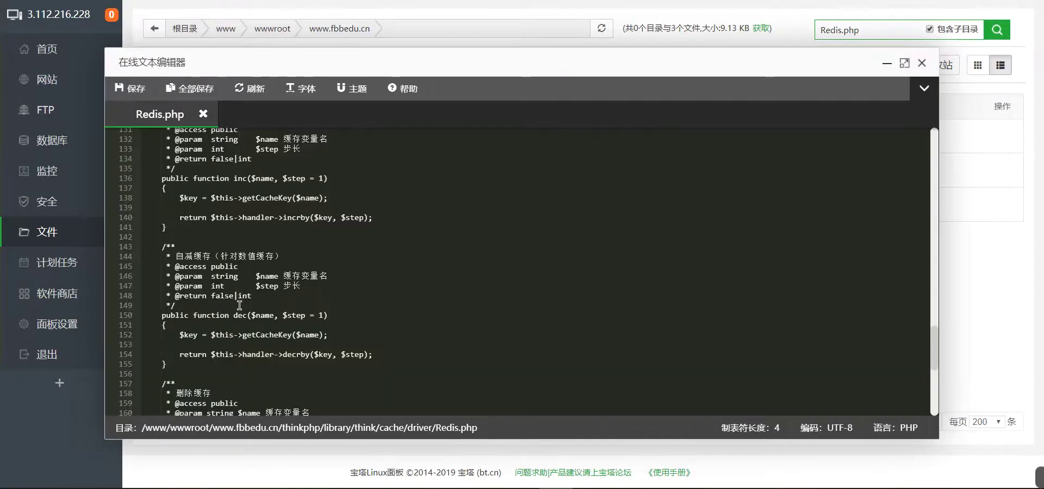
scroll(239, 305, down, 4)
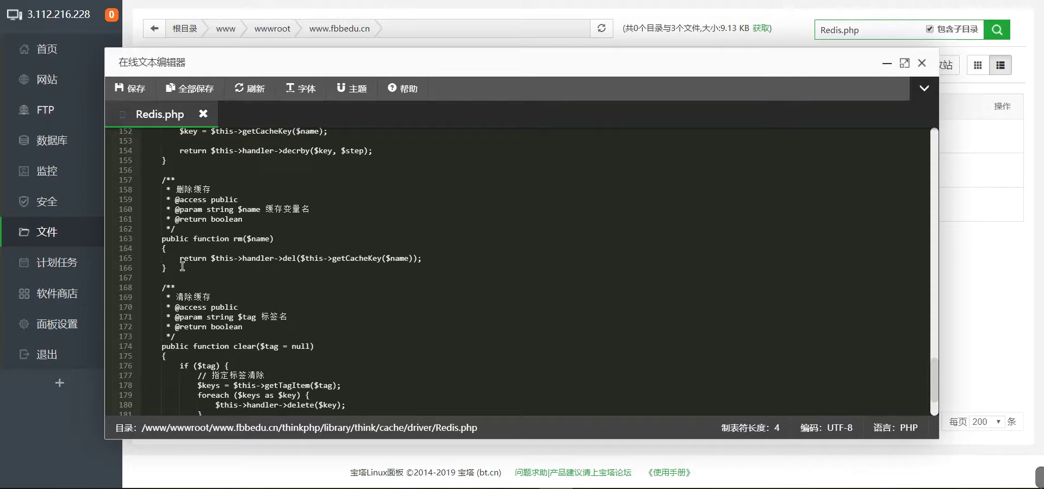
click(283, 259)
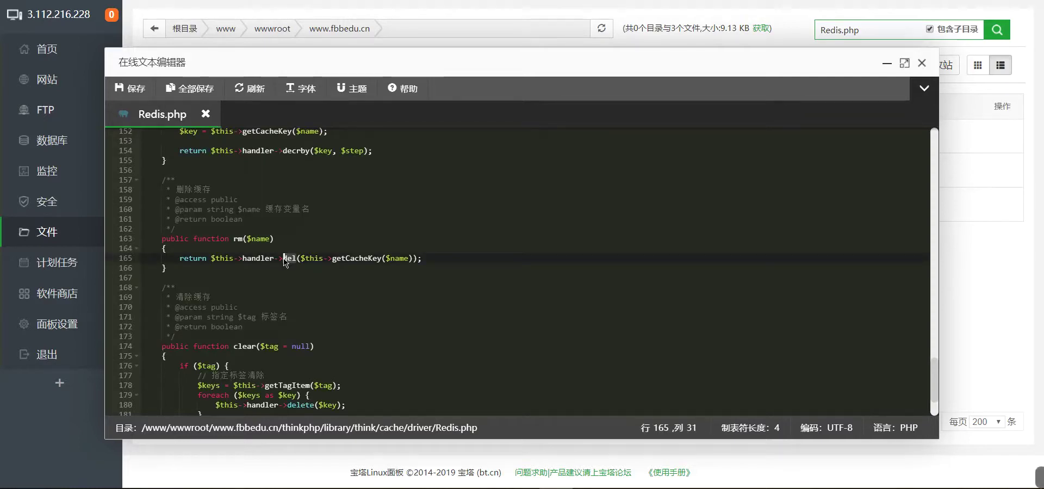
double_click(283, 258)
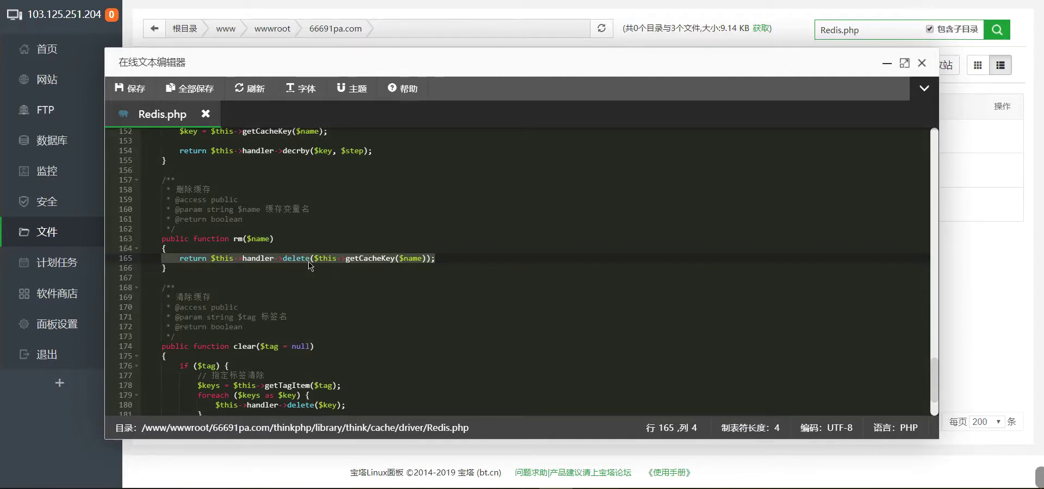
Step: In the 66691pa.com copy of Redis.php, change delete to del in the rm function on line 165, save, and close the editor
click(309, 259)
key(BackSpace)
key(BackSpace)
key(BackSpace)
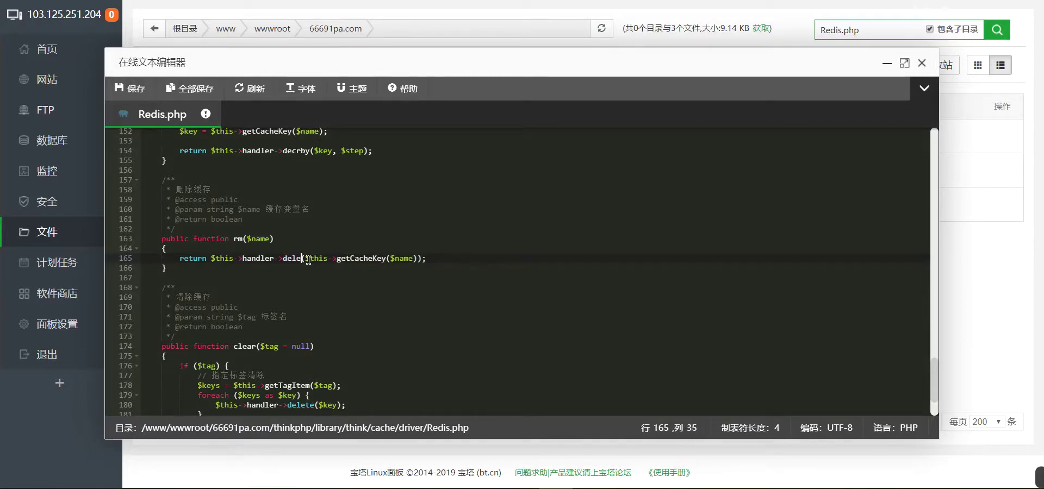
click(459, 260)
click(133, 88)
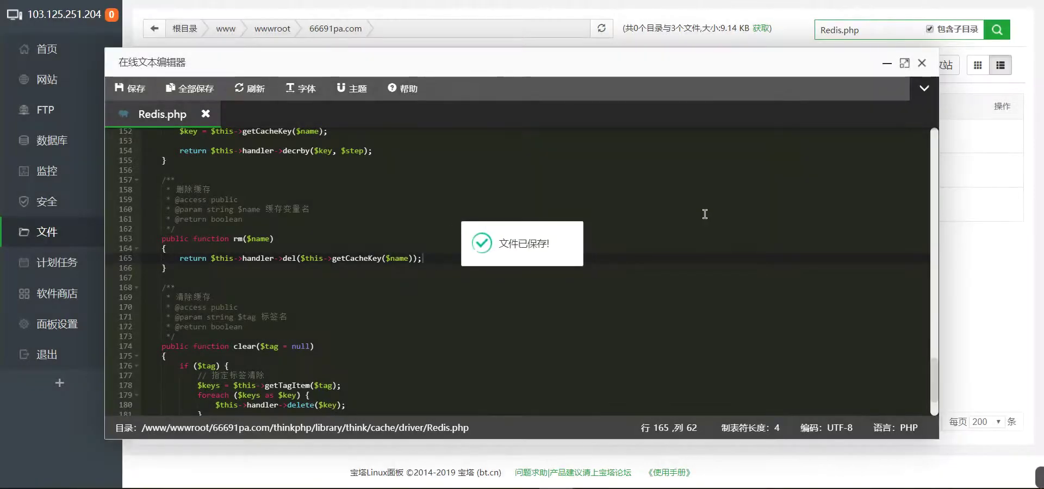
click(923, 63)
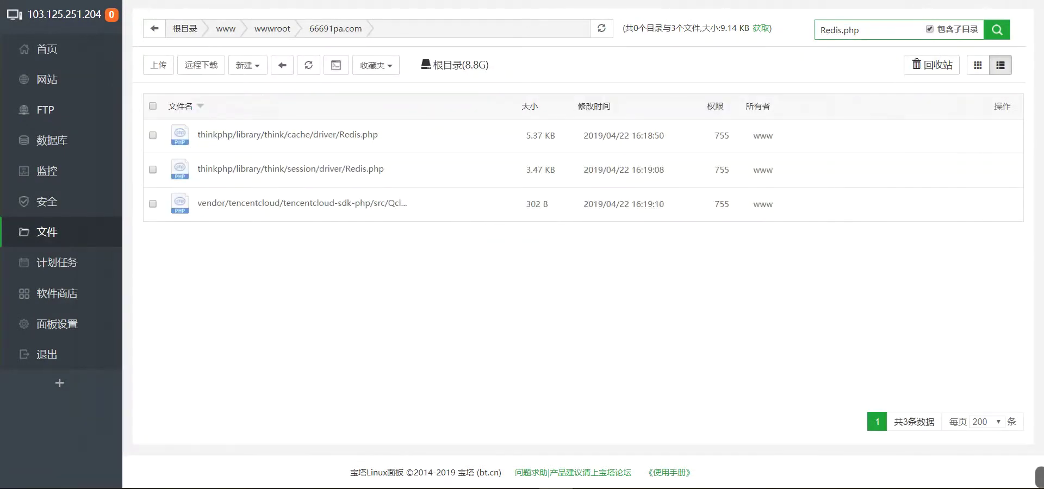
Step: Return to the site admin backend, reopen the 系统设置 page, and save the 网站设置 form again
key(ctrl+Tab)
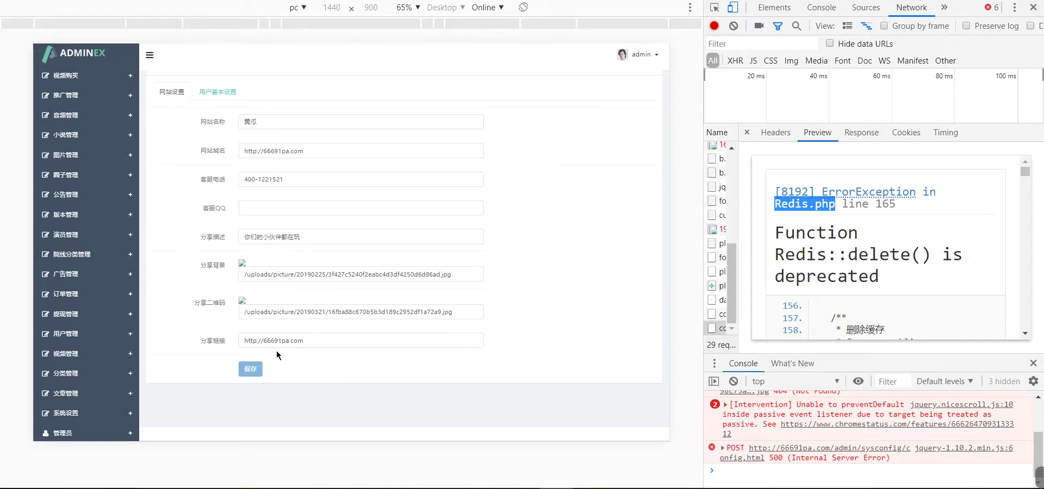
click(256, 374)
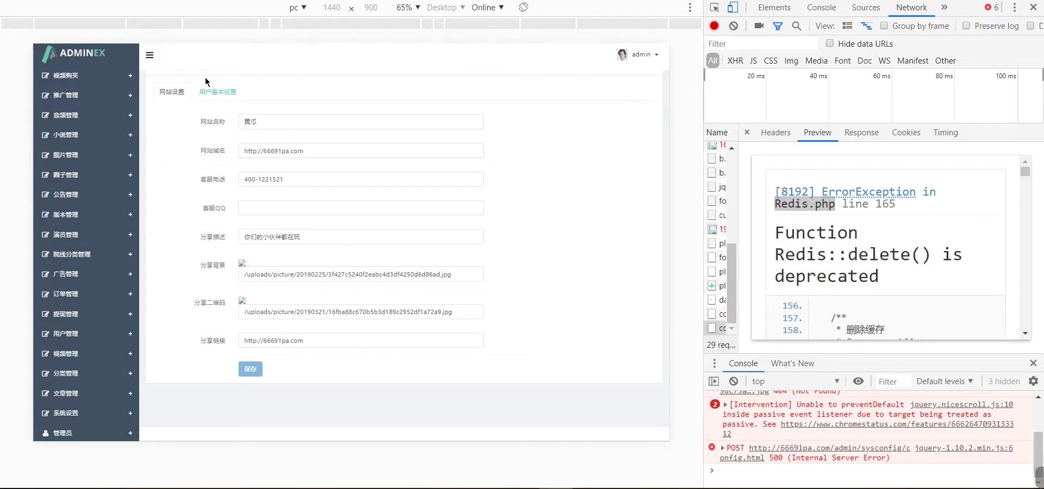
scroll(93, 381, down, 2)
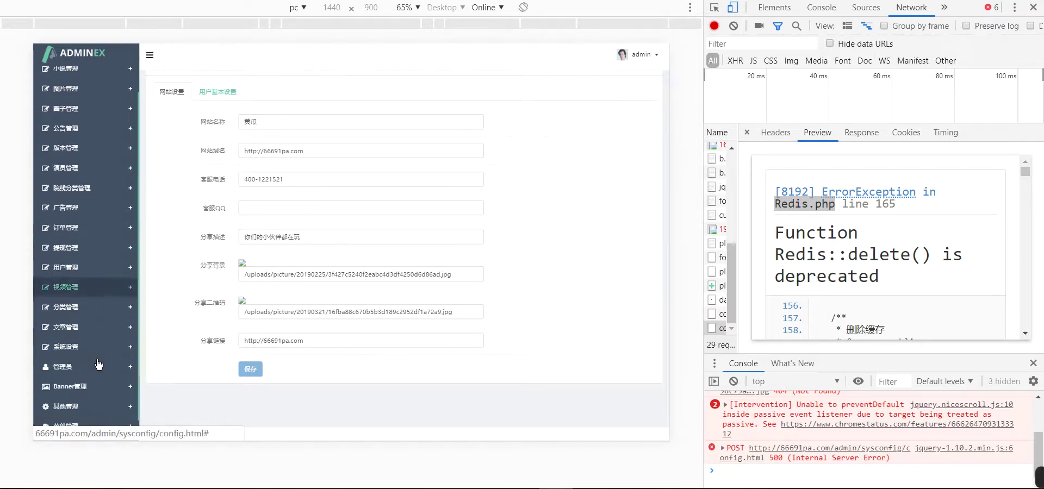
scroll(87, 357, down, 1)
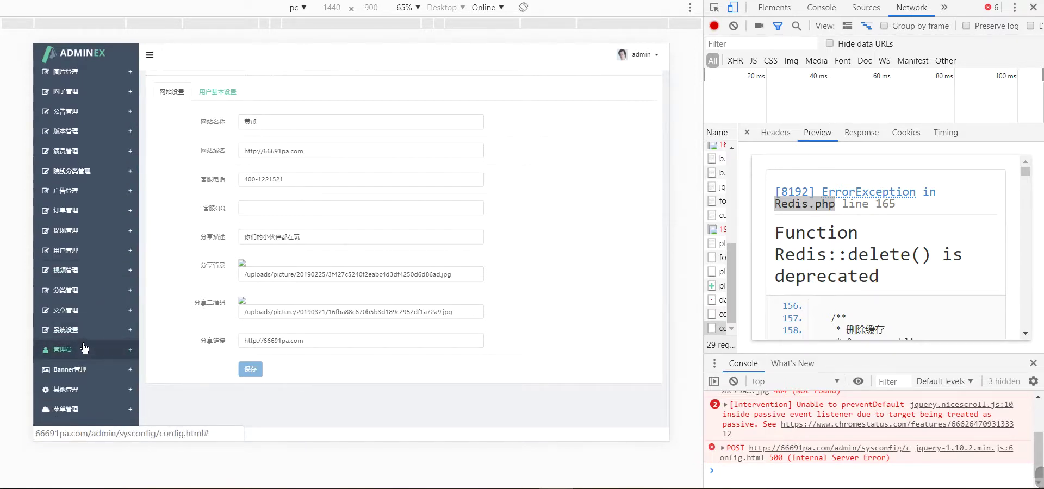
click(84, 348)
click(78, 354)
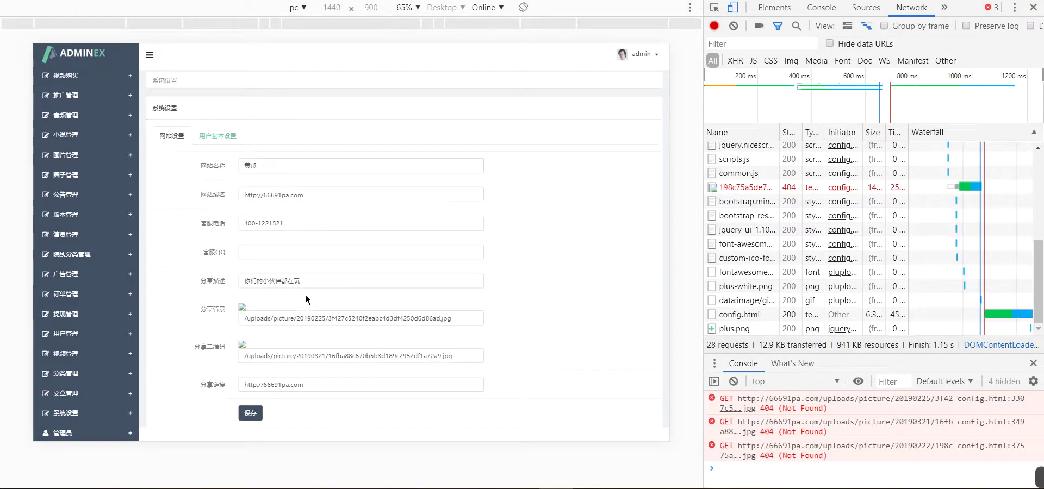
click(252, 416)
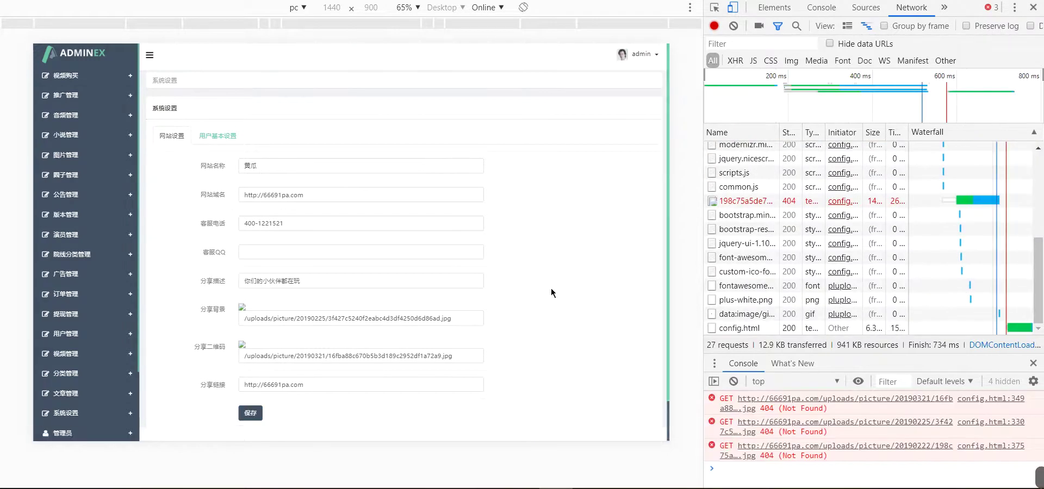
Step: Locate the failed jpg image requests from the console errors in the network request list
click(824, 451)
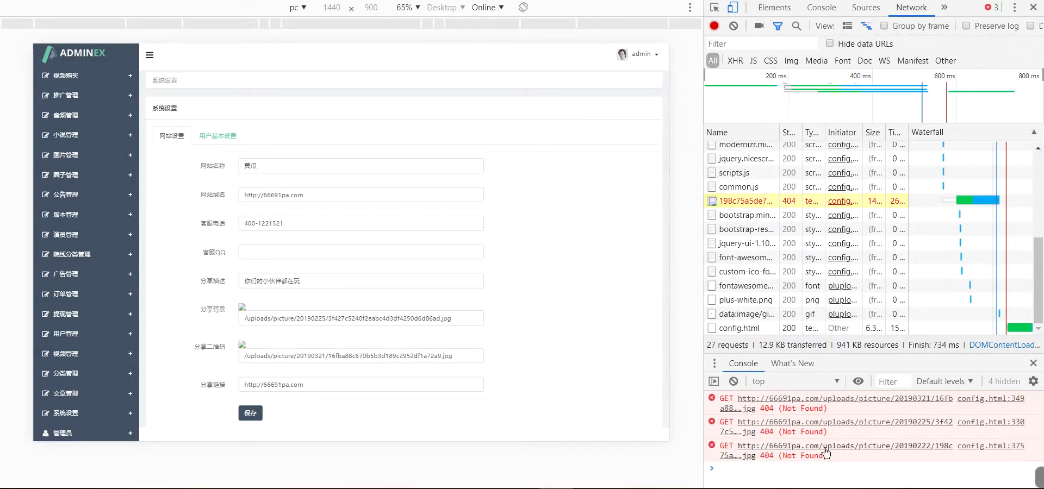
click(783, 423)
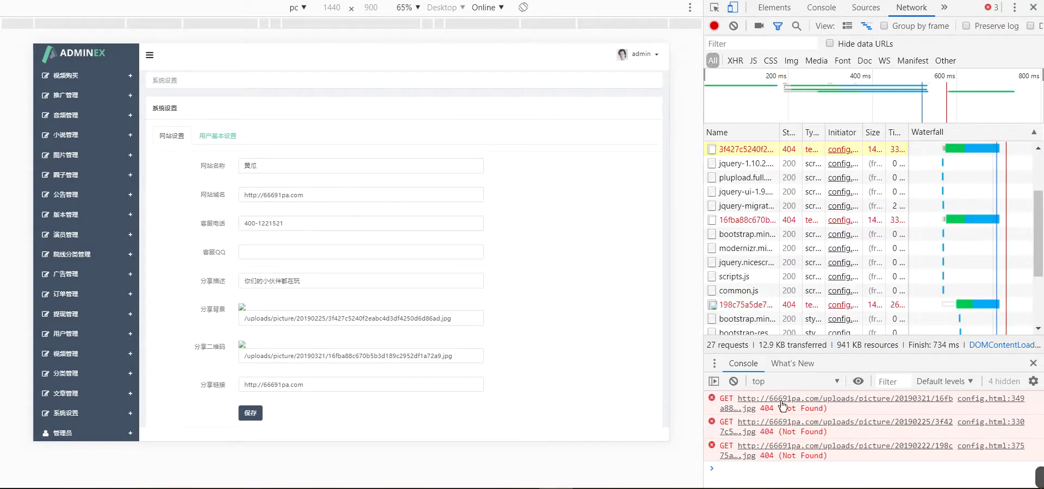
click(783, 403)
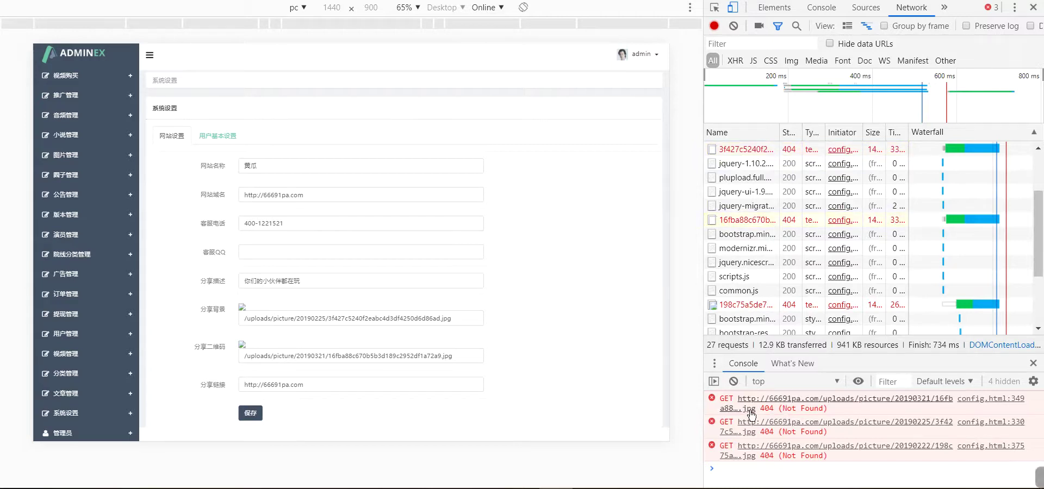
Step: Open 用户基本设置 and review the 用户默认观影次数 and 充值钻石比例 fields
click(216, 136)
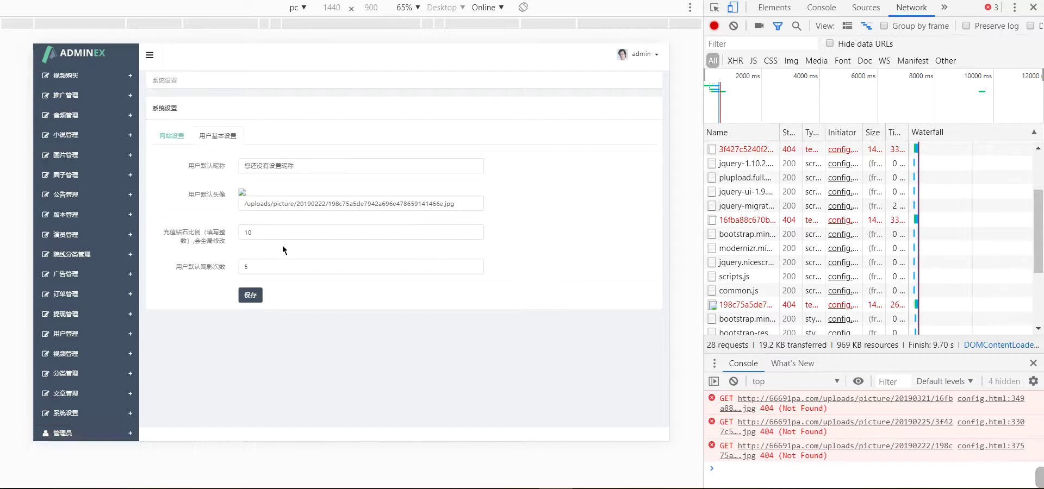
click(277, 267)
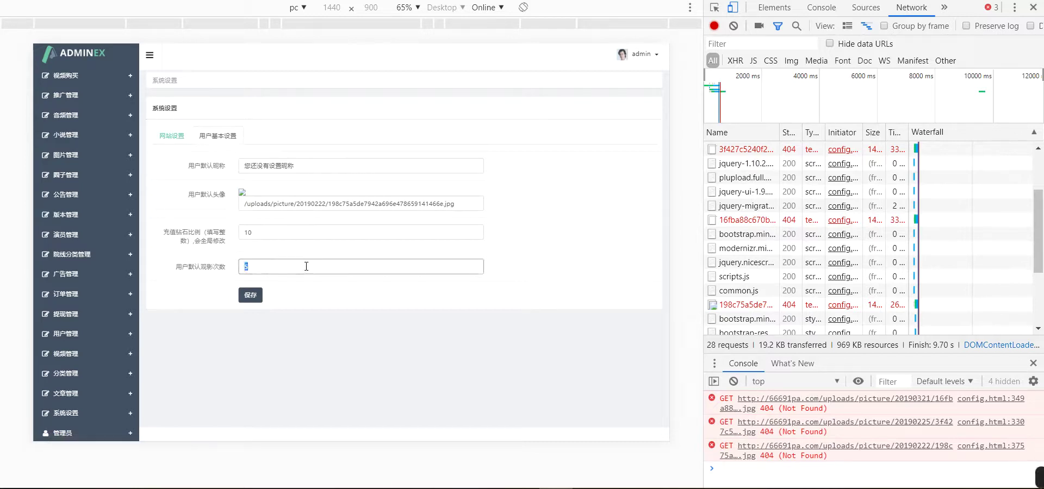
click(300, 234)
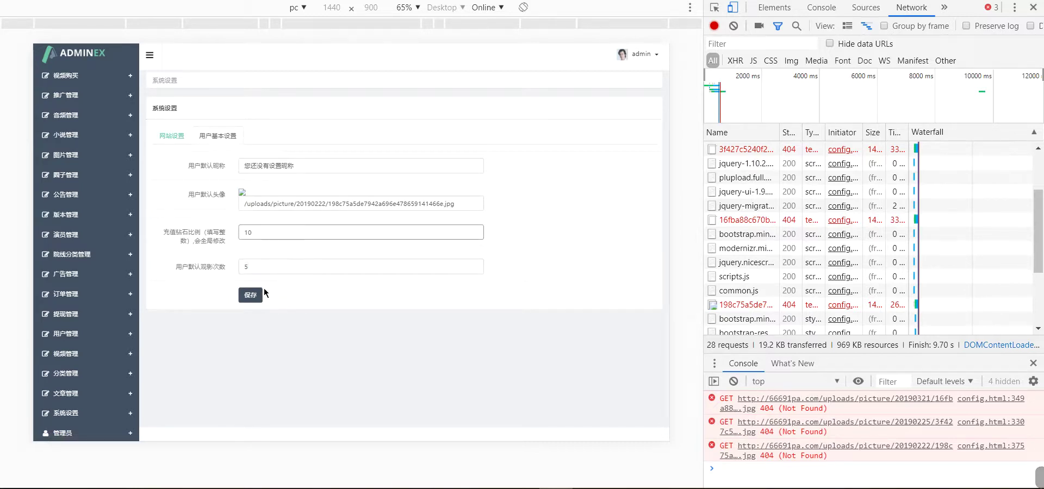
Step: Replace the 用户默认观影次数 value with the sample text 随便写
click(260, 272)
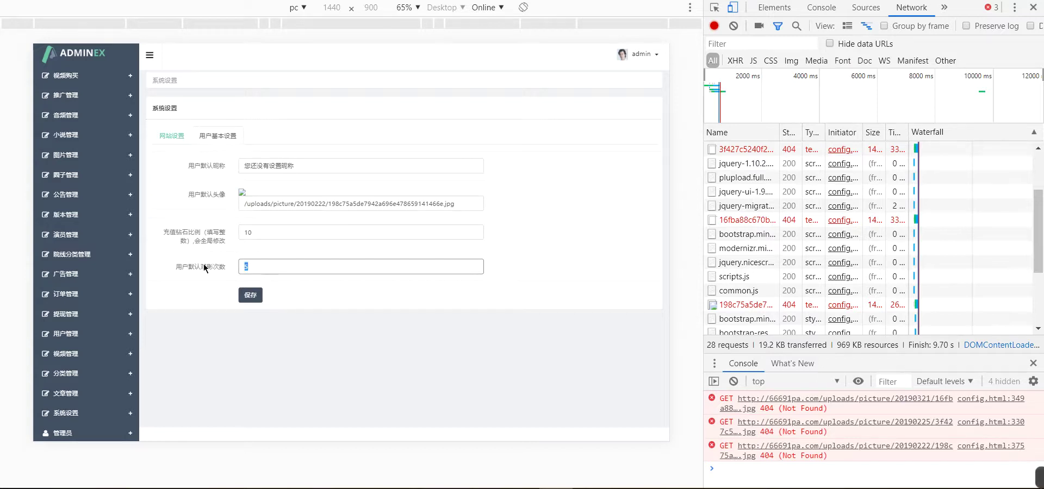
text(10)
text(suibian)
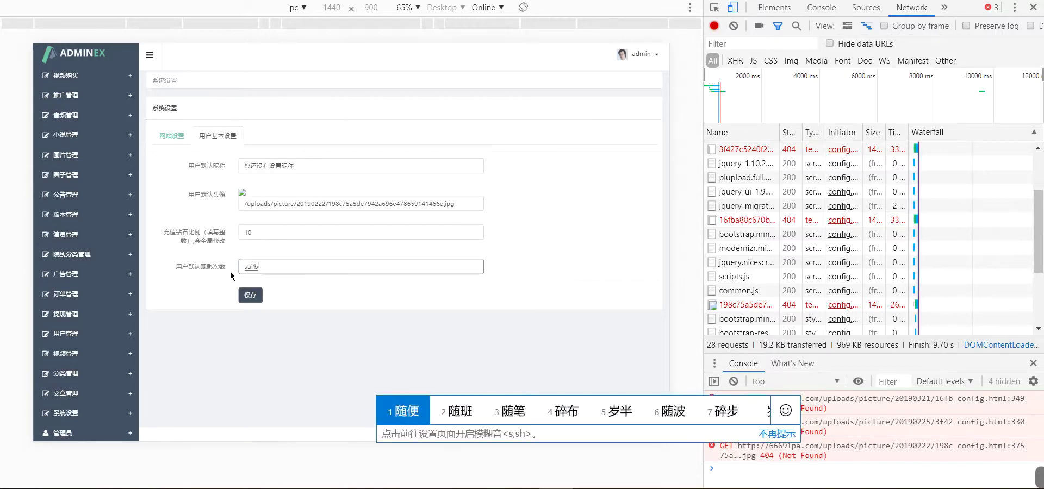
key(space)
text(xie)
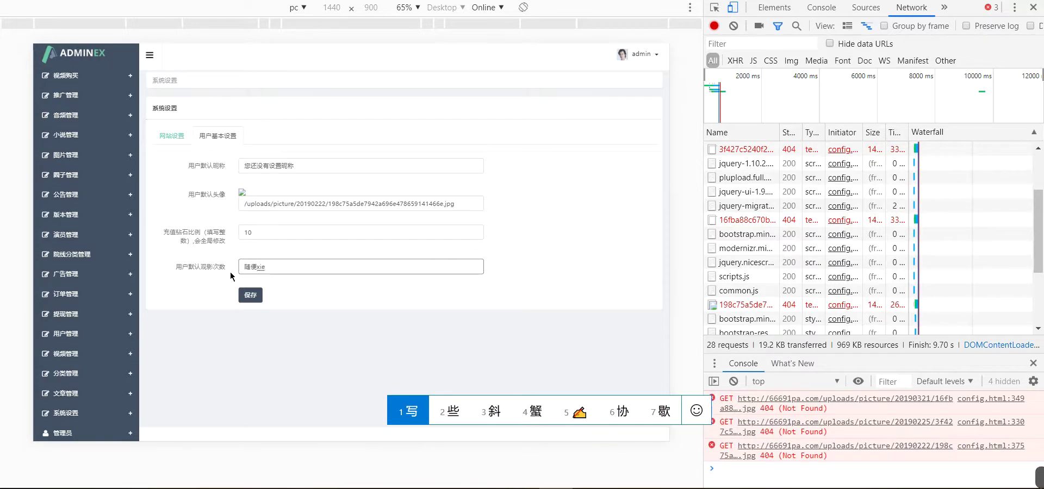
key(space)
Step: Set 用户默认观影次数 to 5 and save the user basic settings
drag(297, 266, 185, 268)
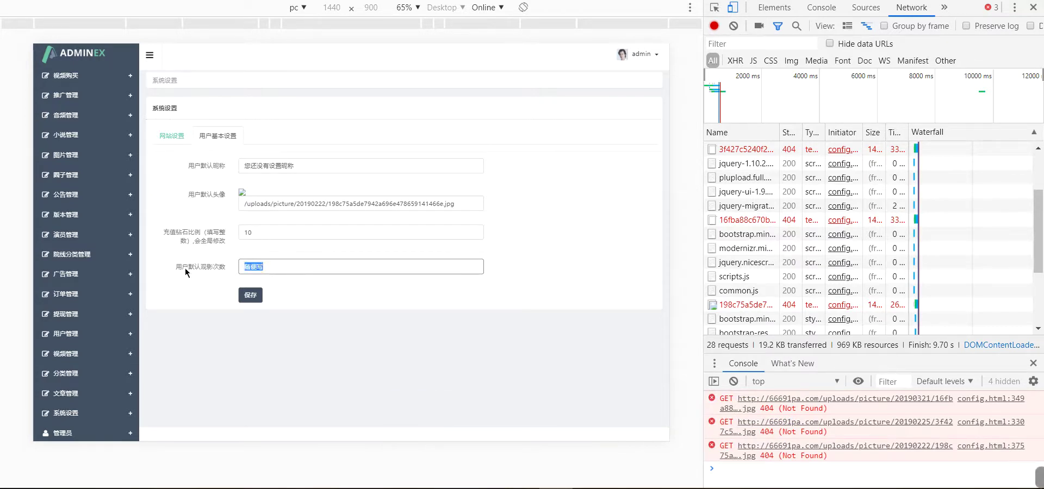
text(5)
click(256, 295)
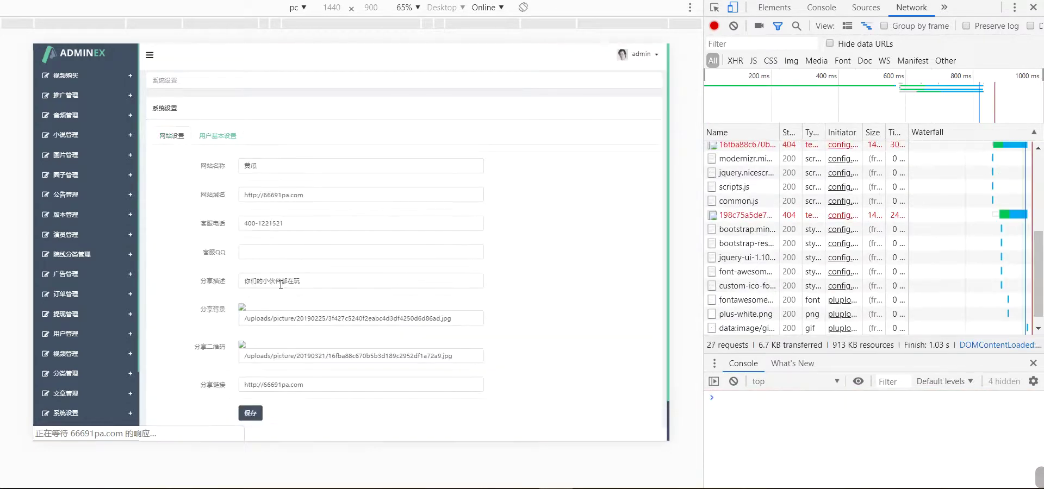
Step: Open the 管理员列表 and delete the administrator in the second row, accepting the confirmation
scroll(88, 356, down, 3)
click(88, 356)
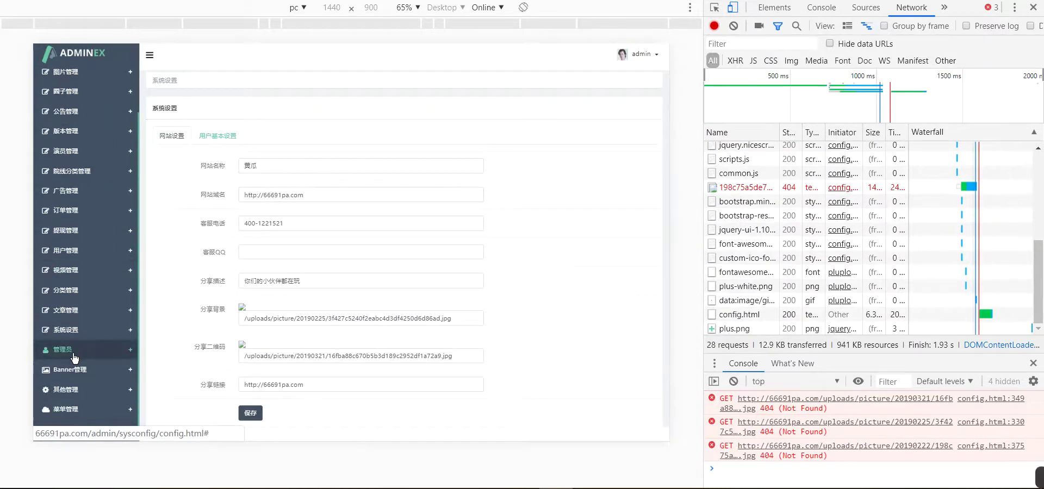
click(73, 374)
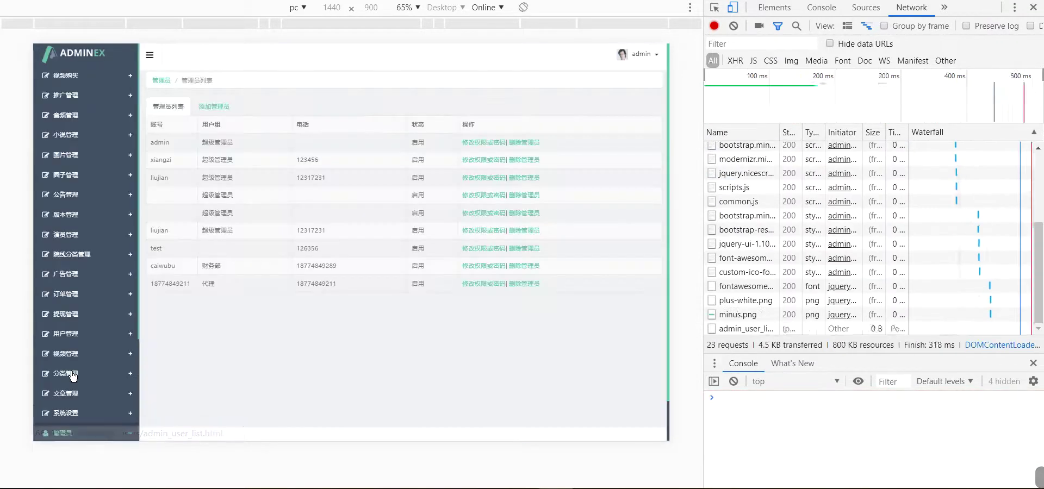
click(532, 160)
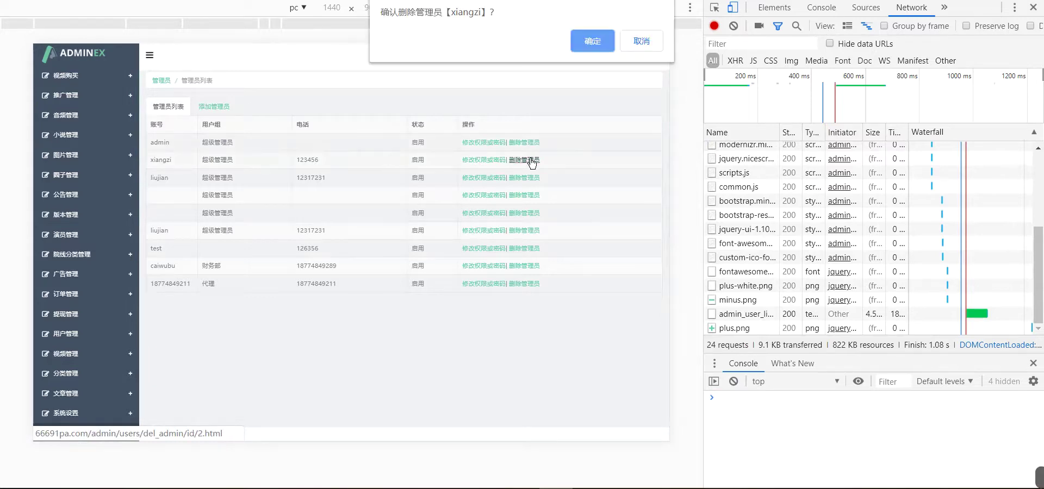
click(597, 45)
click(634, 40)
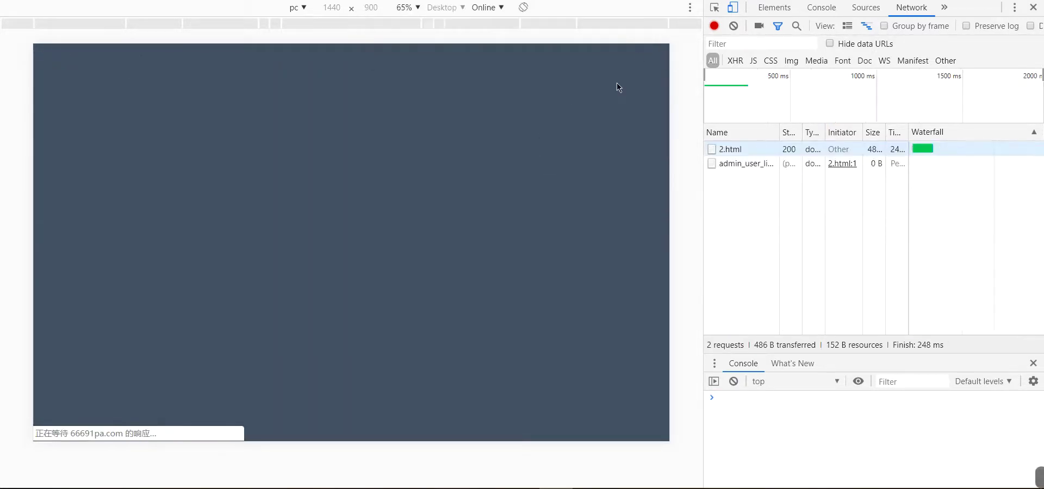
Step: Close the developer tools and delete the 代理 group administrator in the last row of the list
click(1033, 7)
click(795, 341)
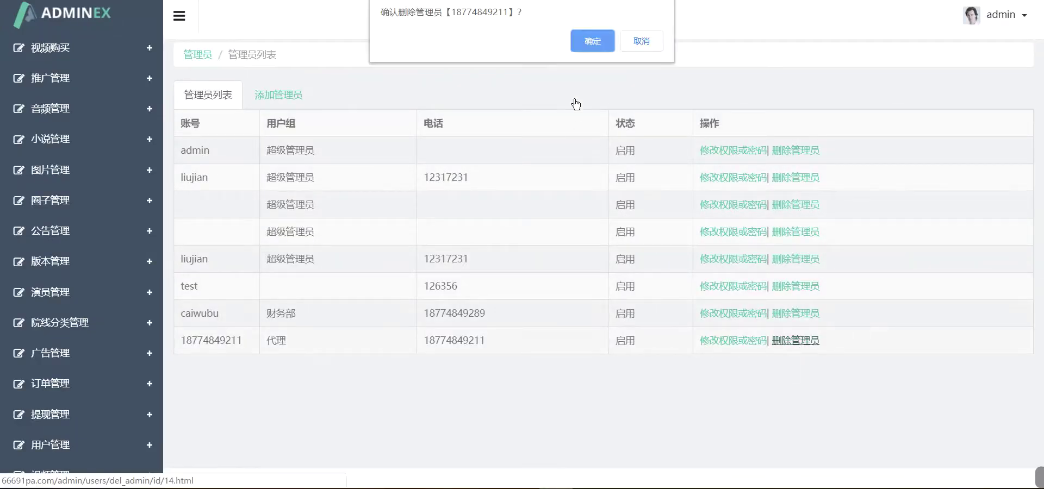
click(581, 44)
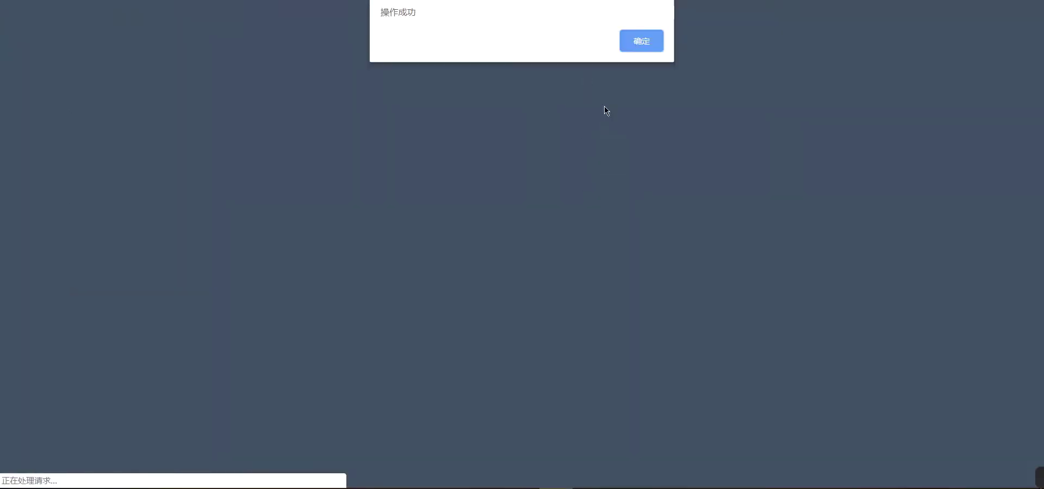
Step: Acknowledge the administrator deletion, switch to phpMyAdmin and open the user table of the sql66691pa database
click(644, 43)
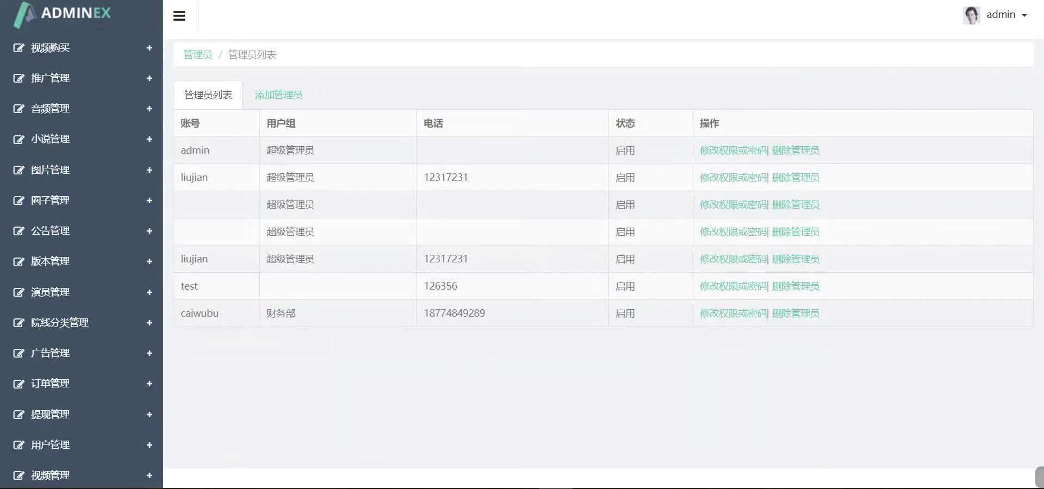
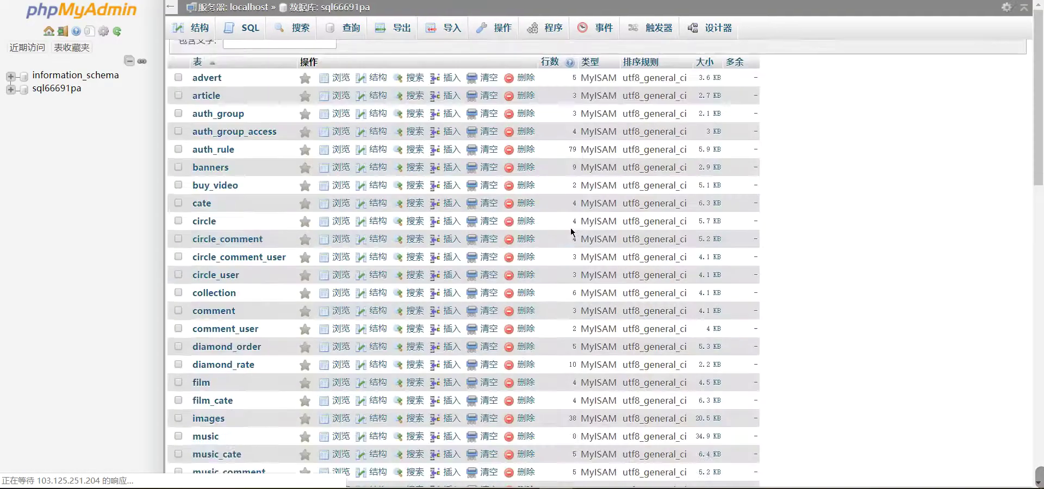
scroll(249, 353, down, 10)
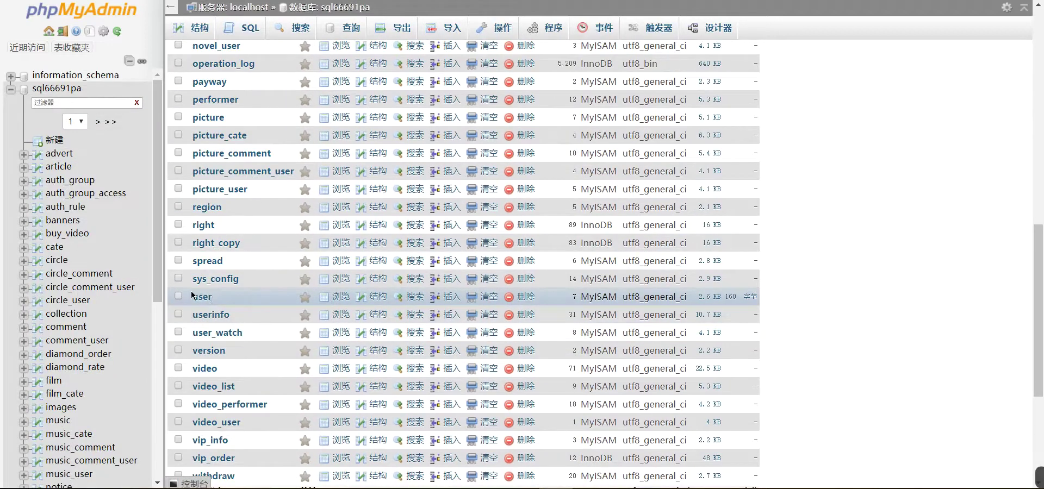
click(203, 299)
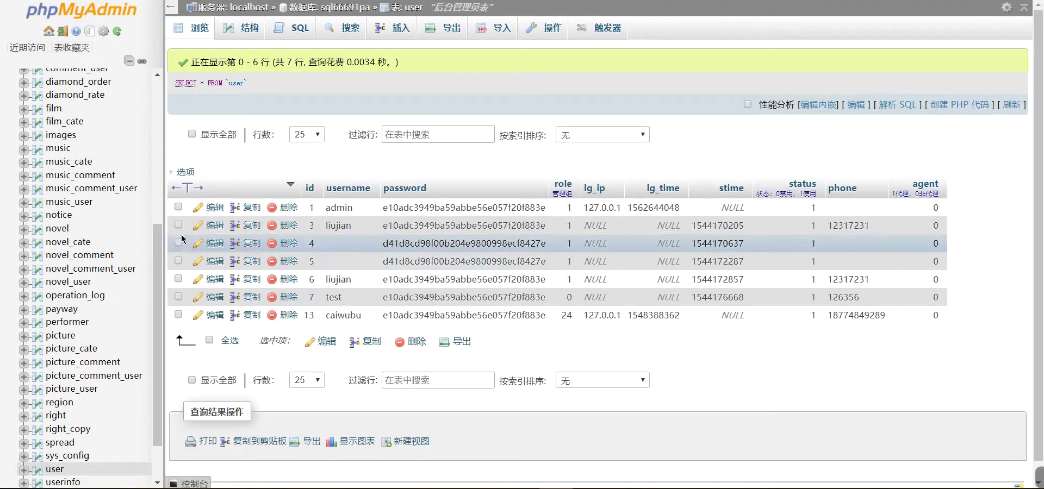
Step: Delete the user table records with ids 3, 4, 5, 6, 7 and 13, accepting the confirmation
click(177, 225)
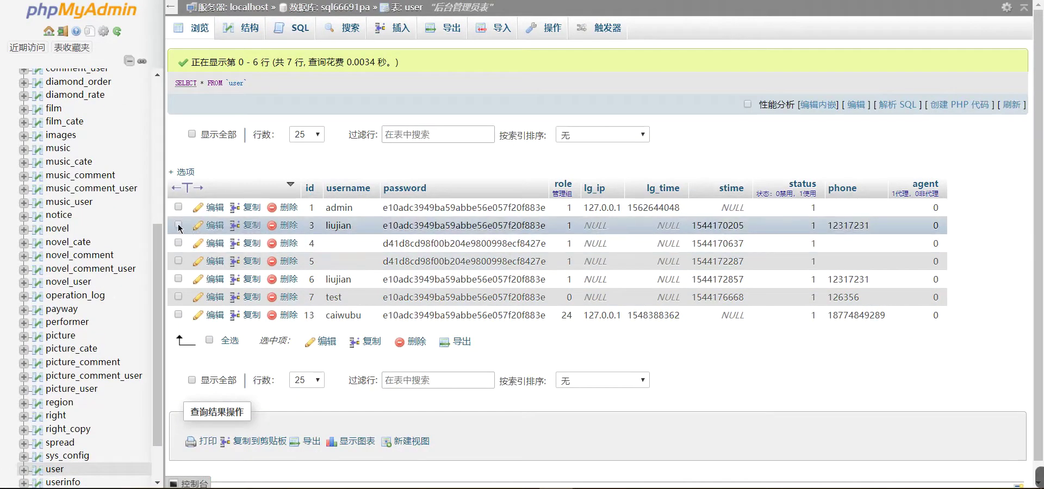
click(178, 243)
click(178, 262)
click(178, 279)
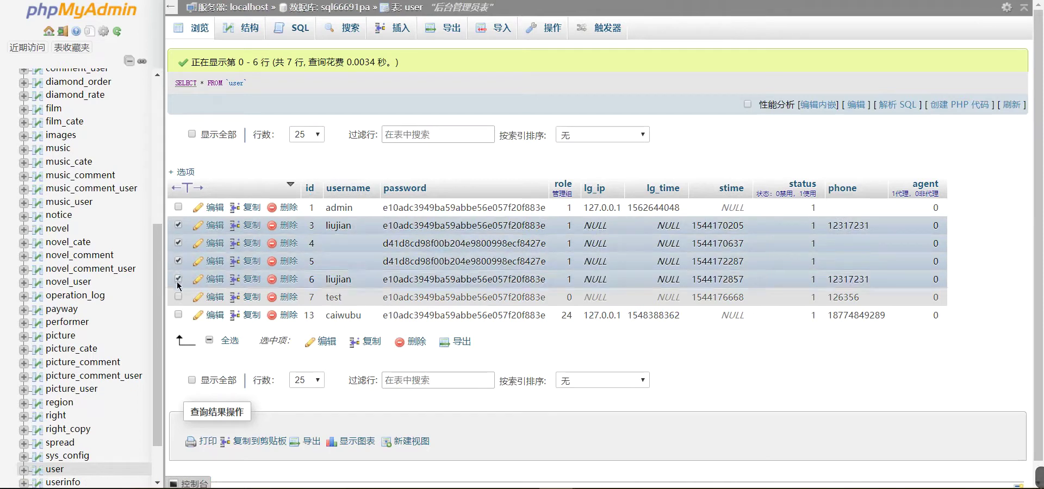
click(178, 297)
click(177, 315)
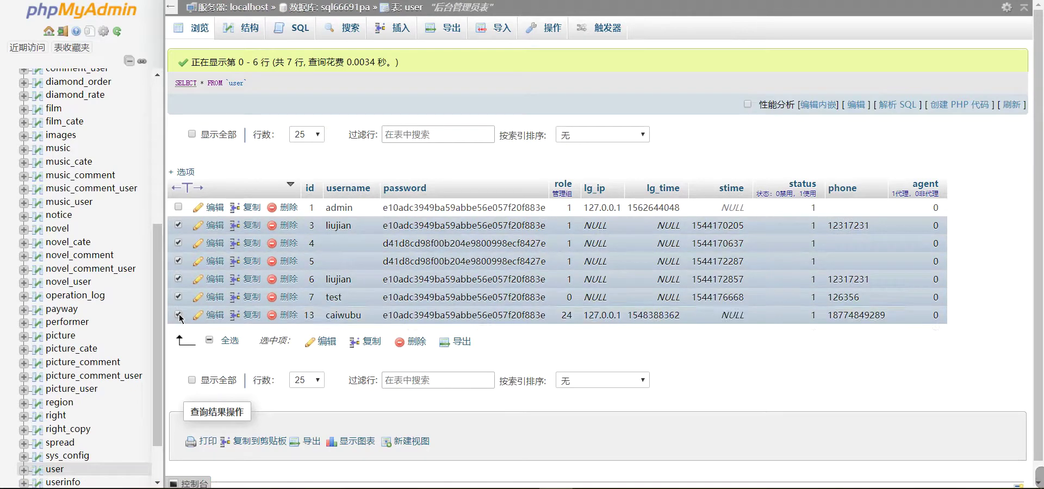
click(417, 341)
click(324, 68)
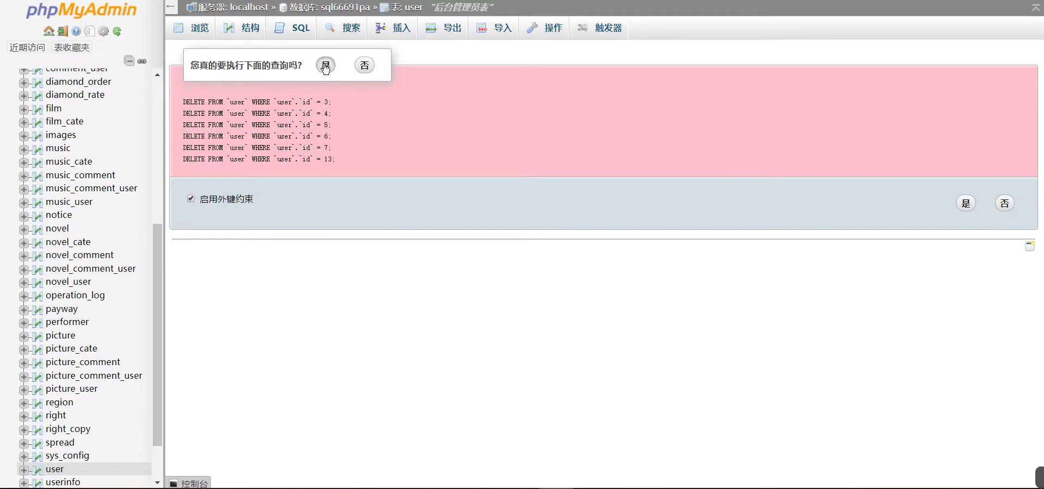
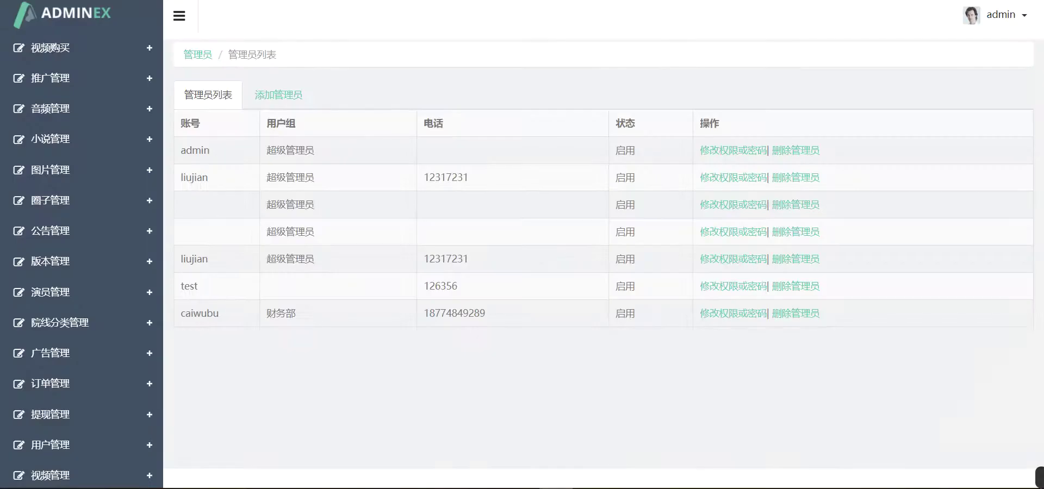
Step: Switch to the site's admin backend, reload the 管理员列表 and look through the remaining management menu entries
key(F5)
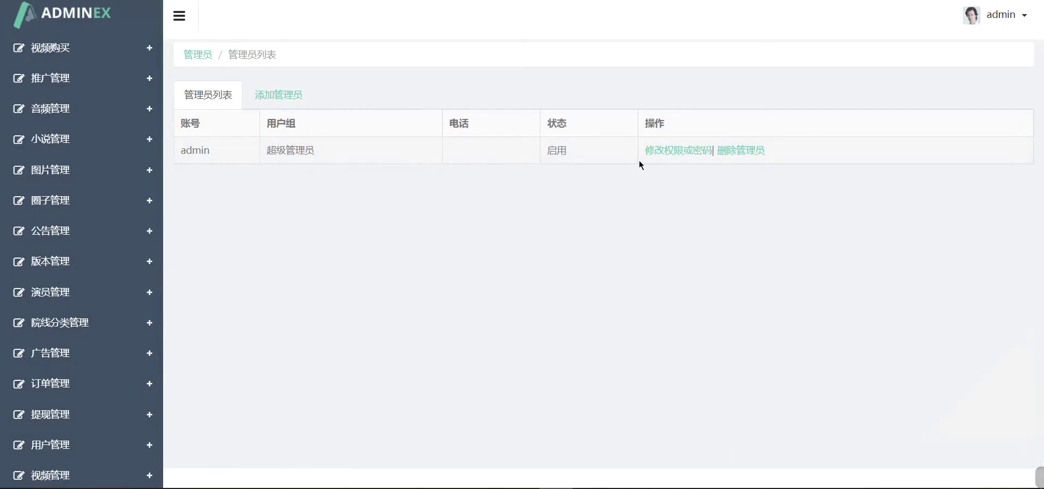
scroll(68, 353, down, 6)
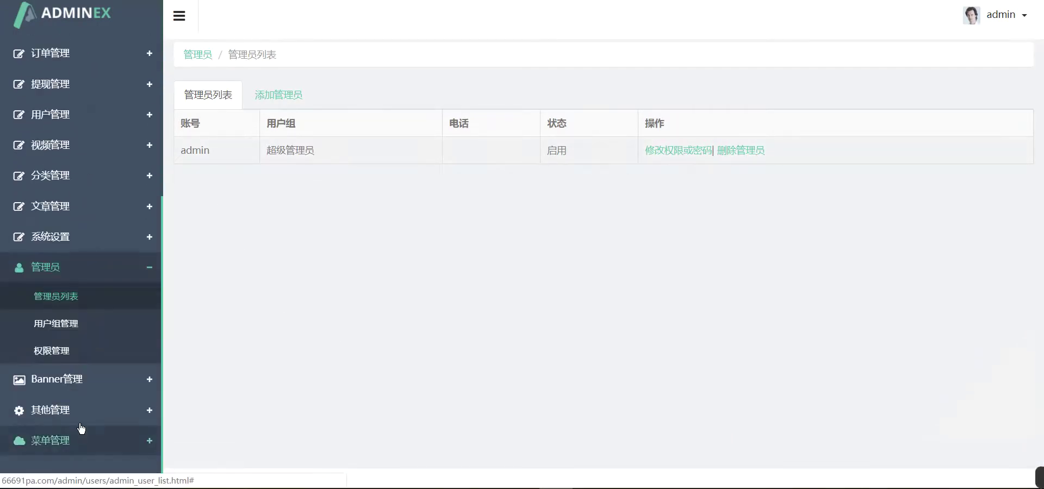
scroll(96, 405, up, 6)
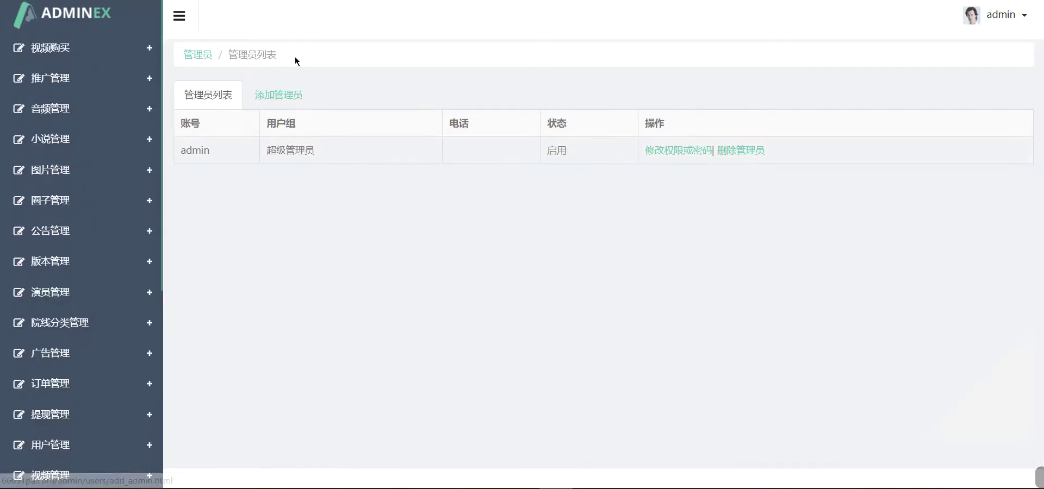
Step: Open the front page of the 66691pa.com site in the browser
key(ctrl+Tab)
key(ctrl+Tab)
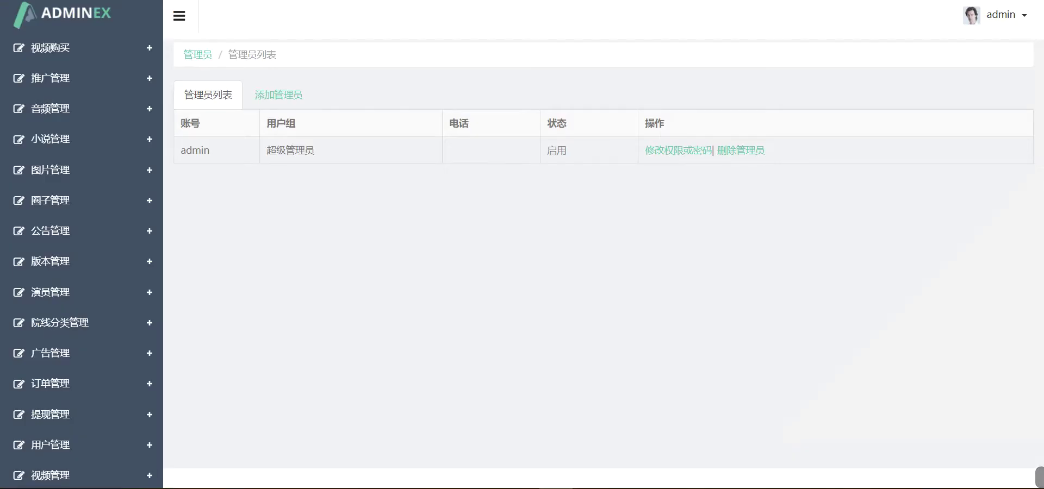
key(ctrl+l)
text(66891pa.com)
key(Return)
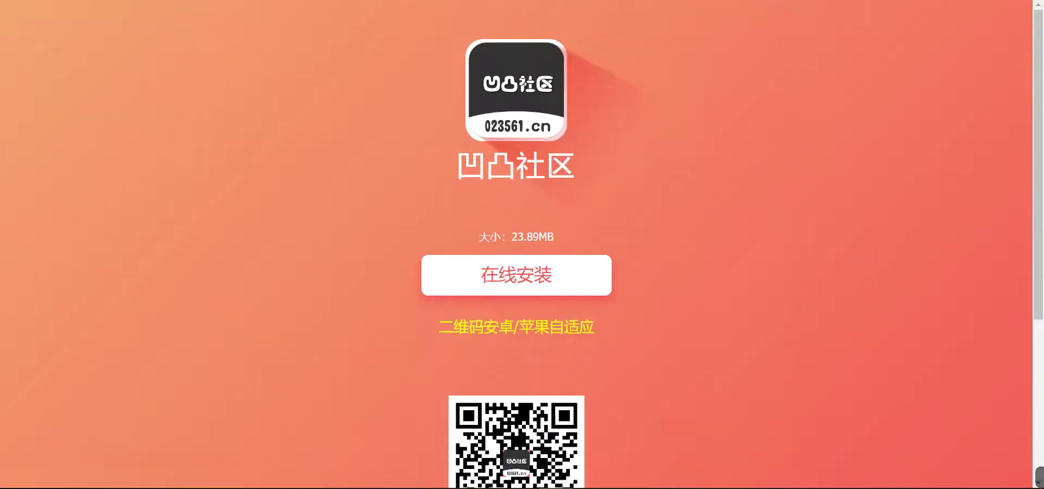
Step: Switch to the 宝塔 server panel and open the application folder in the 66691pa.com site files
key(ctrl+Tab)
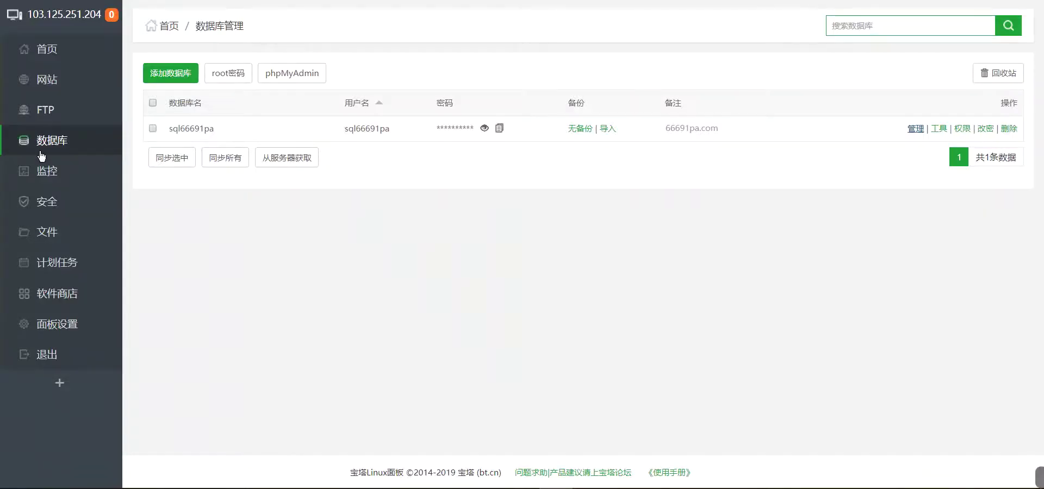
click(43, 232)
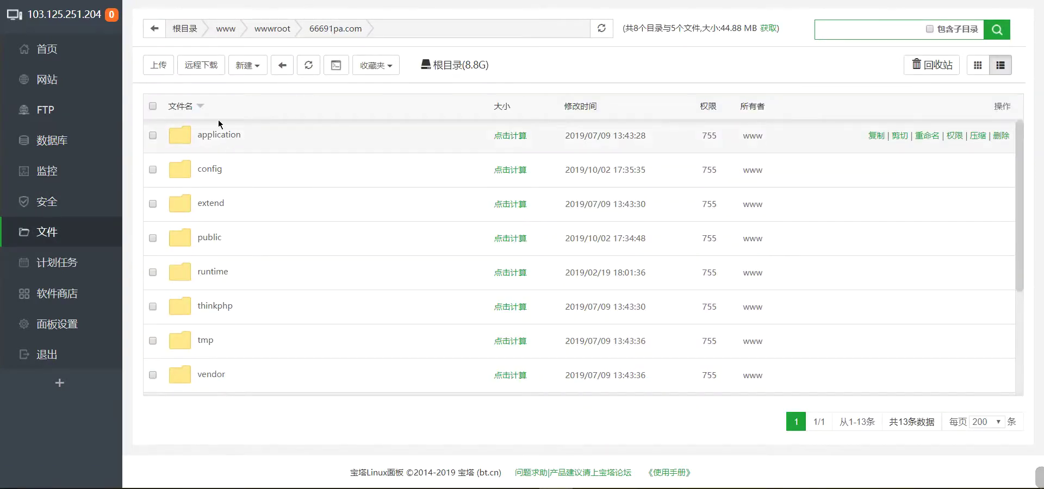
click(220, 126)
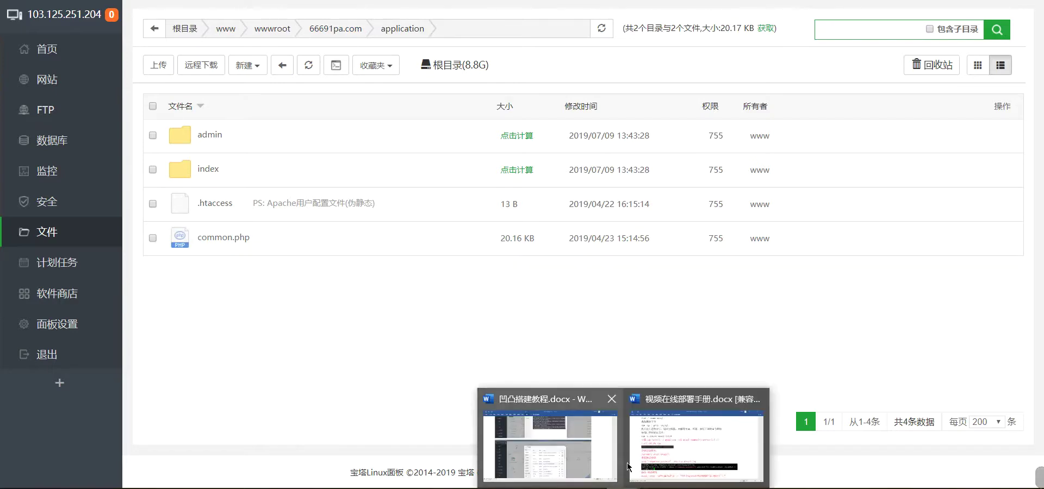
Step: Look up the image domain file path in 凹凸搭建教程.docx and open application/index/server/Server.php for editing in the 宝塔 panel
key(alt+Tab)
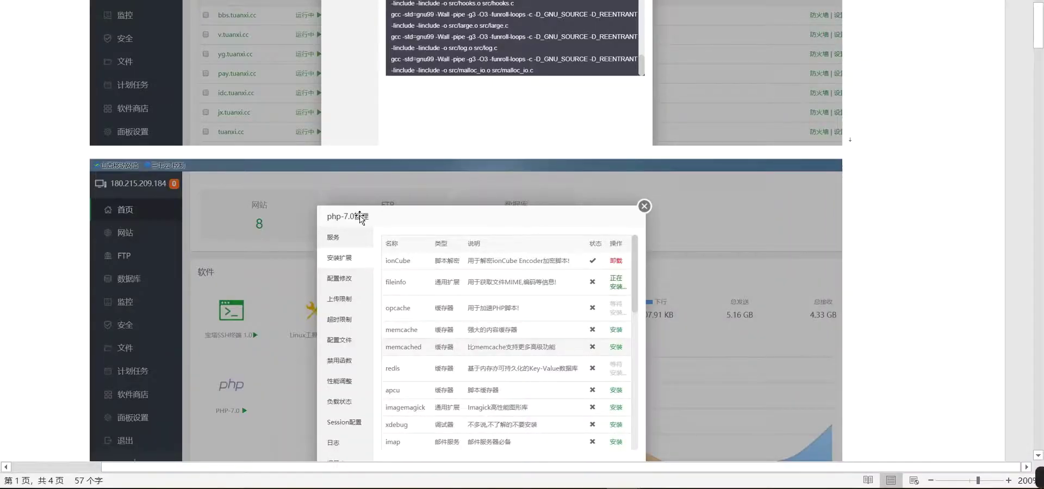
scroll(359, 217, down, 5)
scroll(376, 171, down, 15)
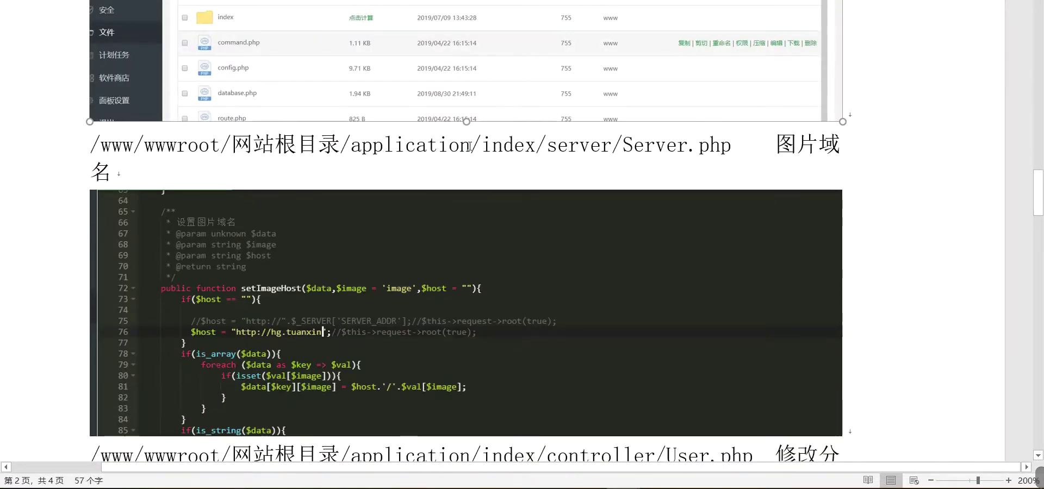
drag(484, 145, 731, 145)
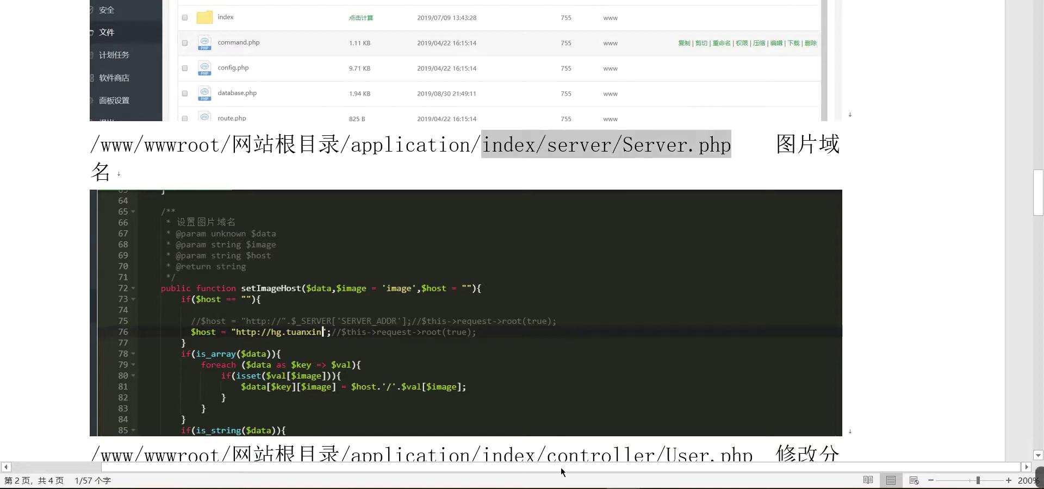
key(alt+Tab)
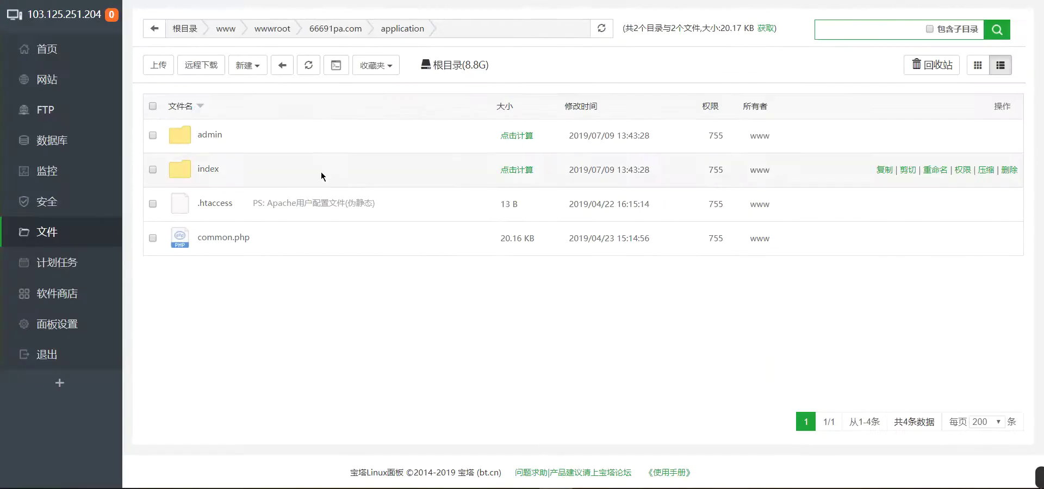
click(210, 170)
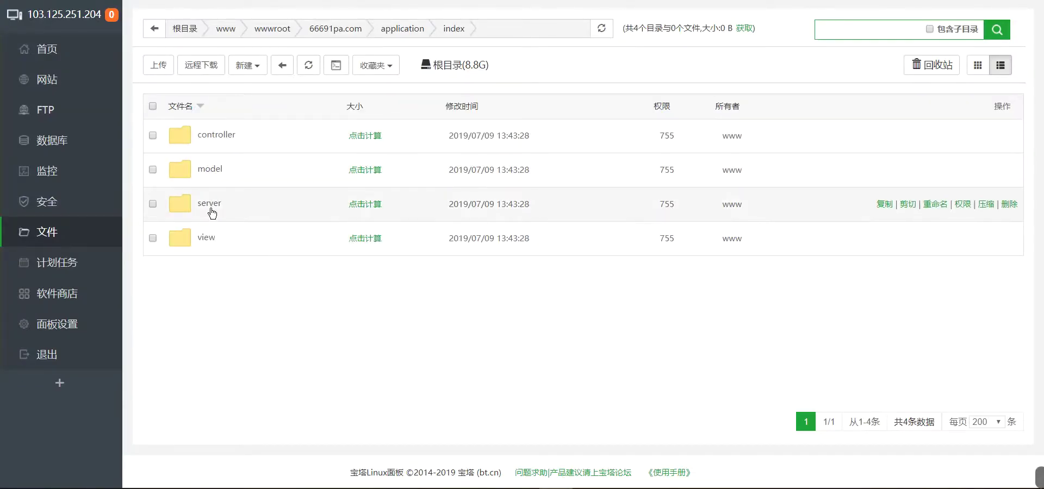
click(209, 204)
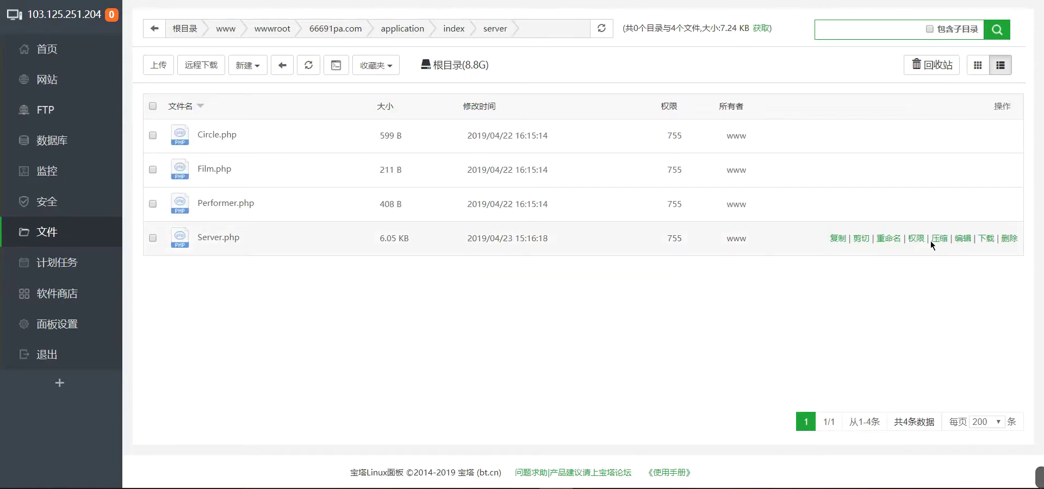
click(963, 239)
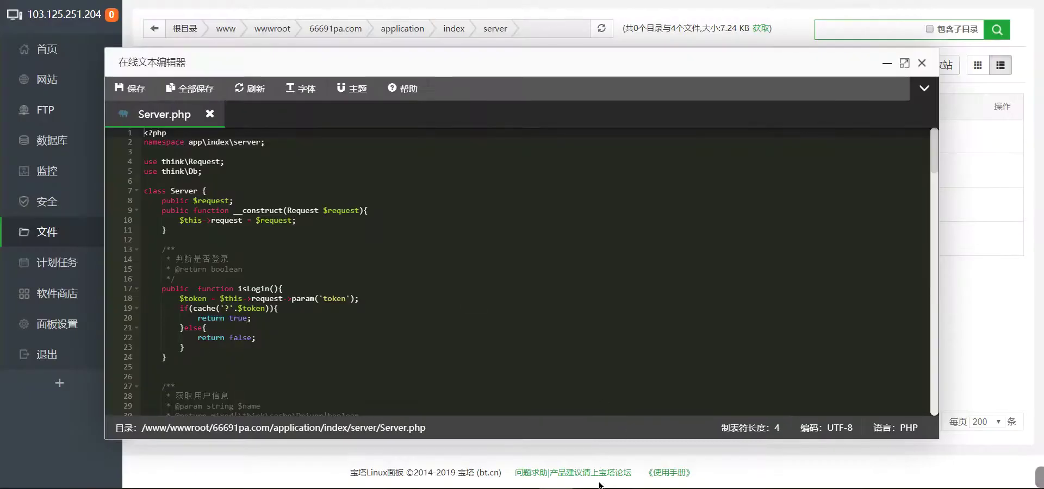
Step: Check the tutorial's image domain example and remove .$_SERVER['SERVER_ADDR'] from the $host assignment in the setImageHost function of Server.php
click(544, 435)
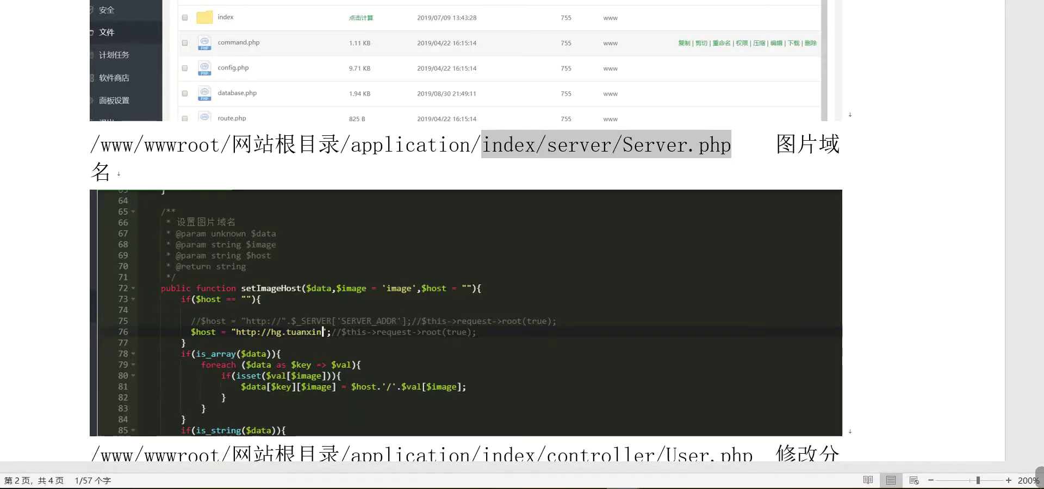
key(alt+Tab)
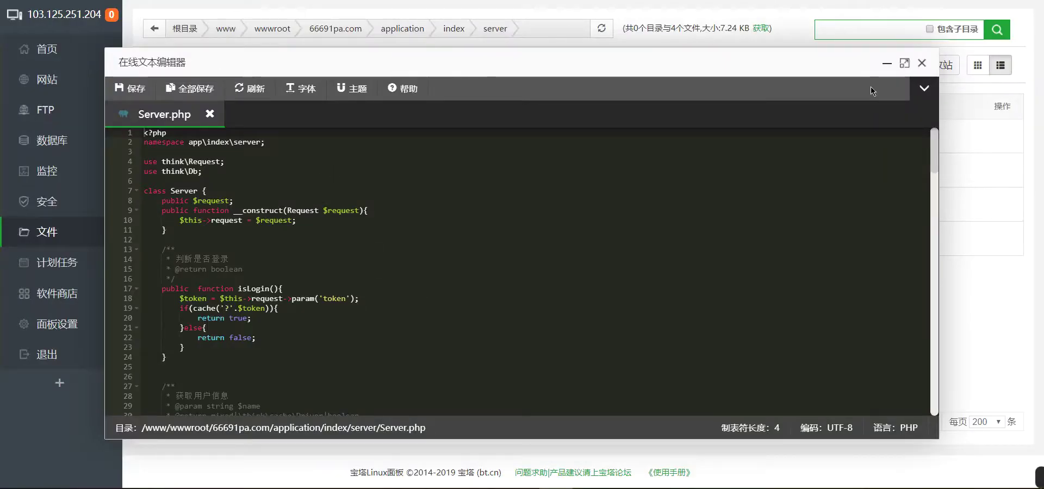
scroll(314, 266, down, 8)
scroll(315, 267, down, 4)
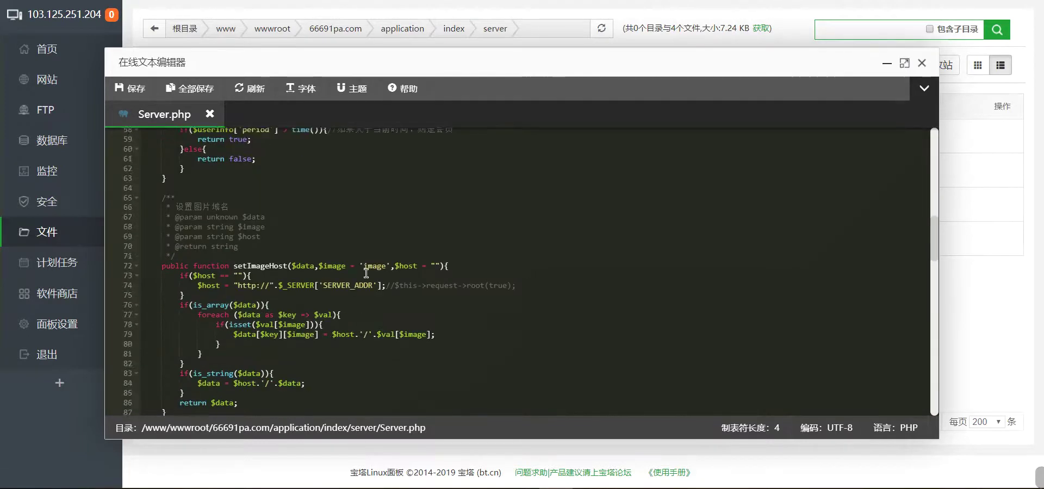
drag(173, 155, 229, 156)
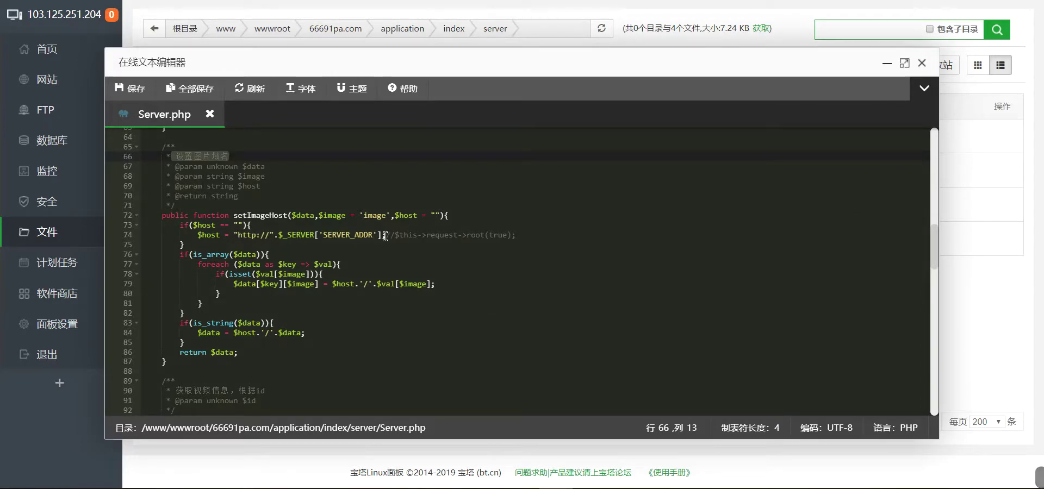
drag(382, 236, 275, 235)
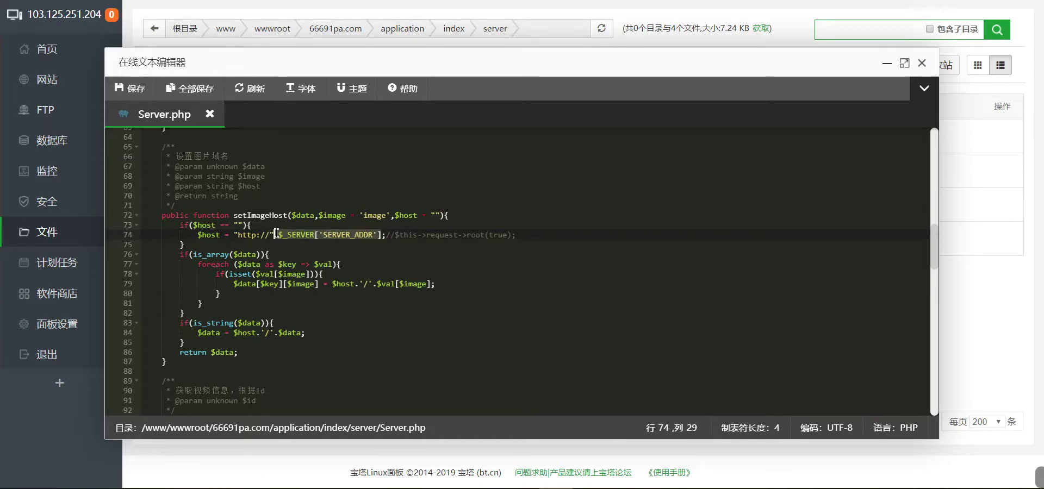
key(BackSpace)
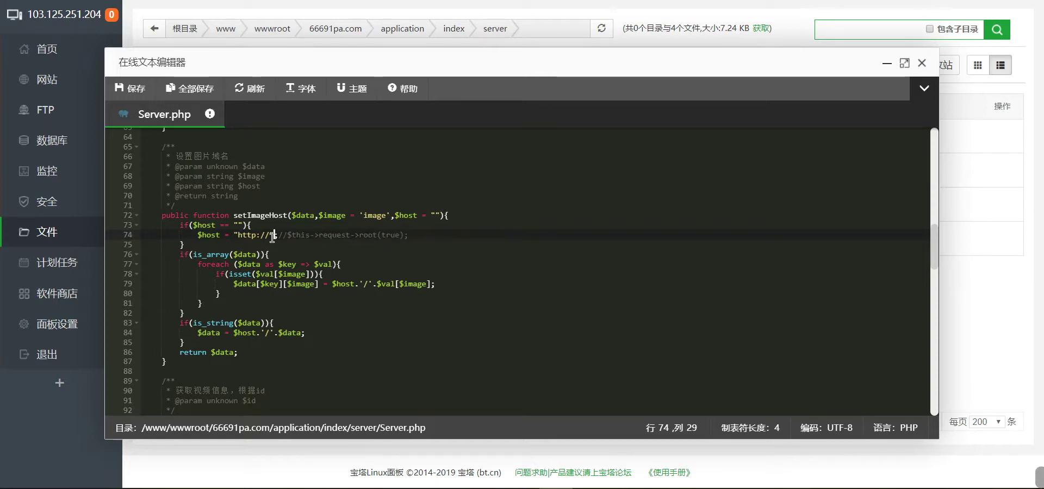
drag(270, 235, 238, 233)
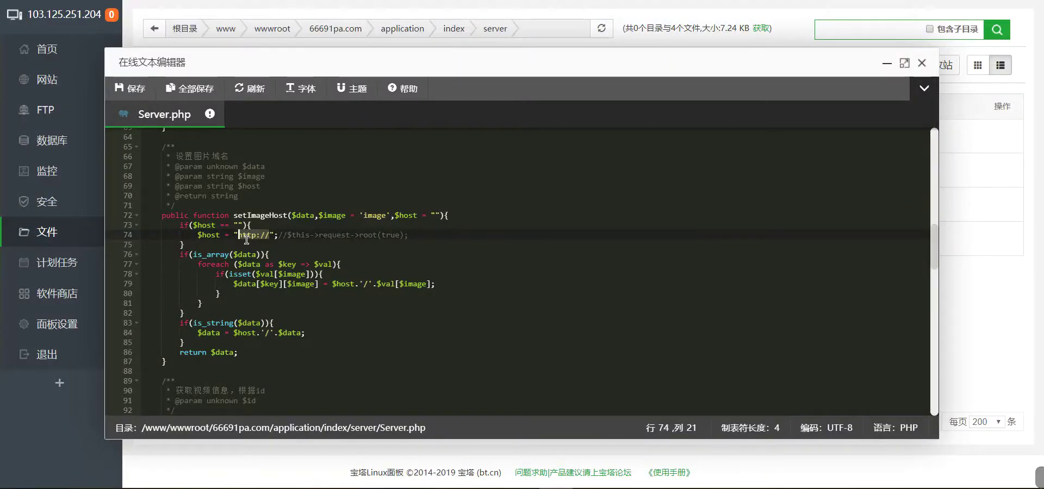
text(http://66691pa.com)
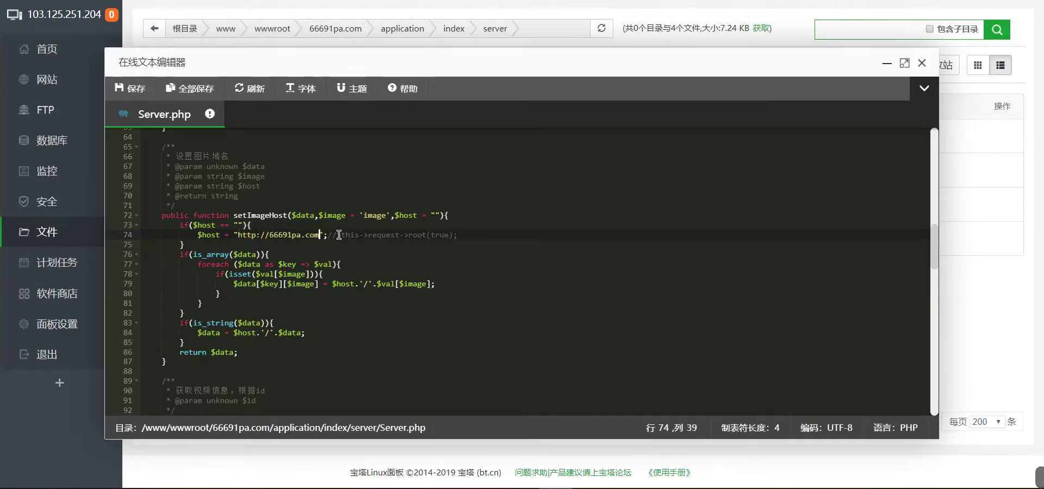
click(458, 233)
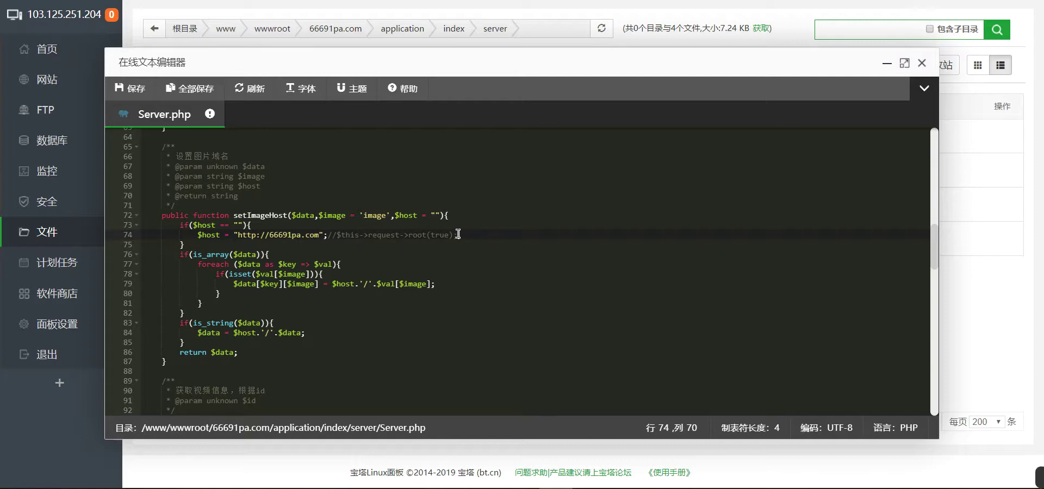
click(129, 89)
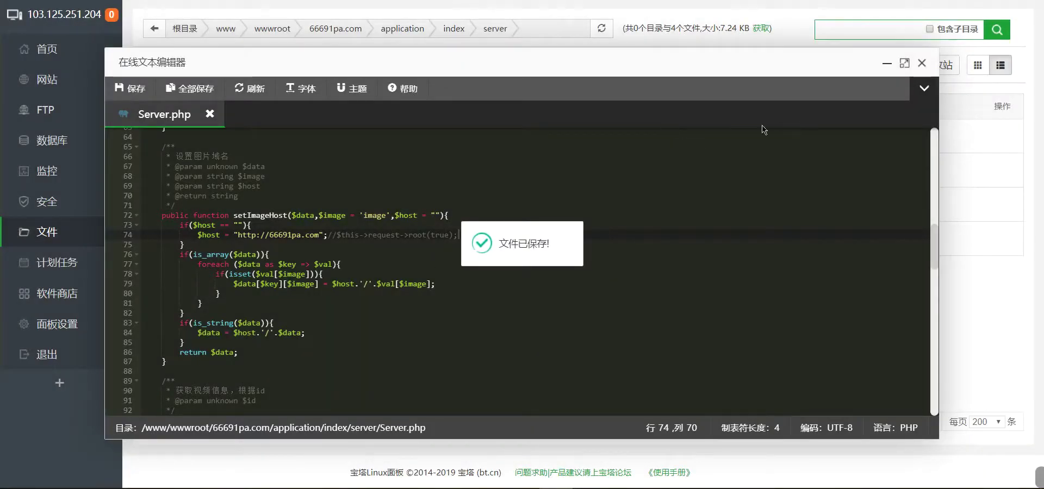
click(922, 64)
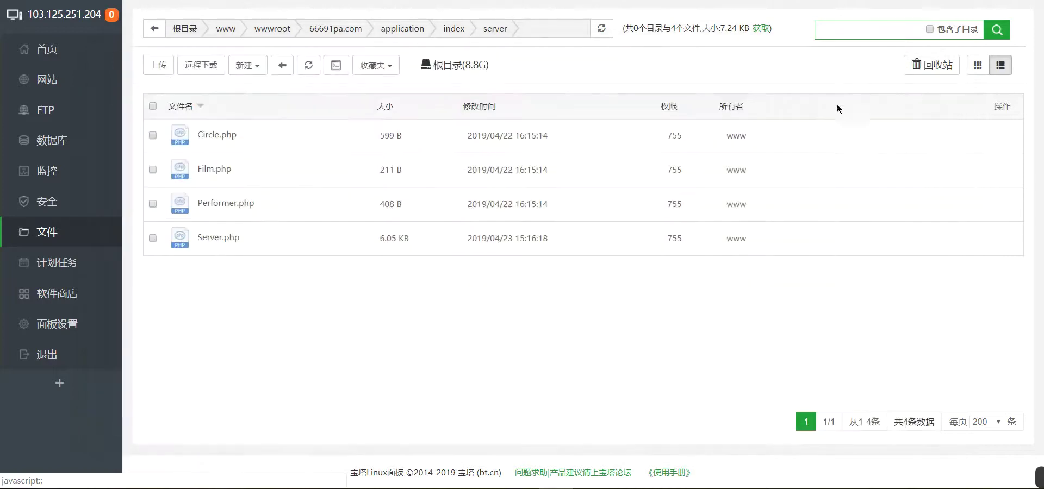
Step: Look up the share page address file path in 凹凸搭建教程.docx and return to the 宝塔 panel
mouse_move(623, 487)
click(549, 435)
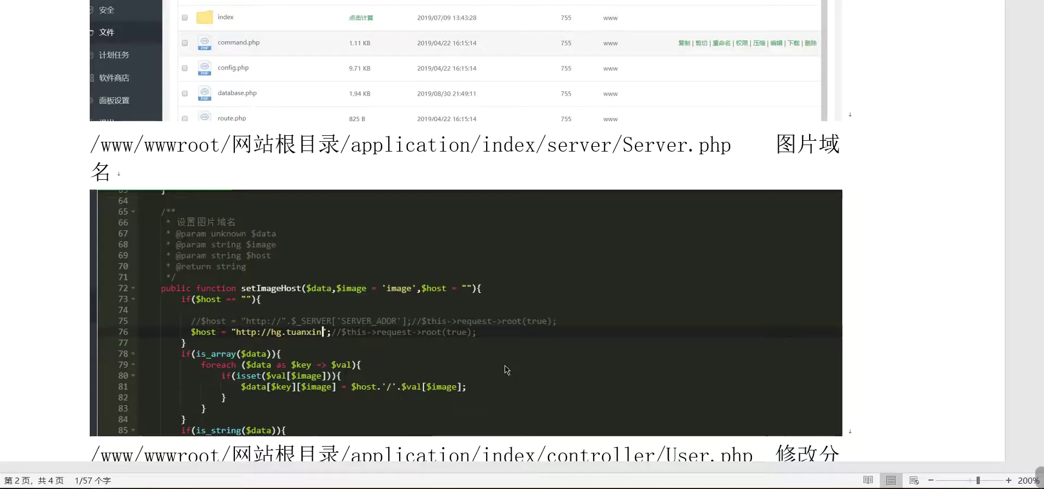
scroll(442, 296, down, 3)
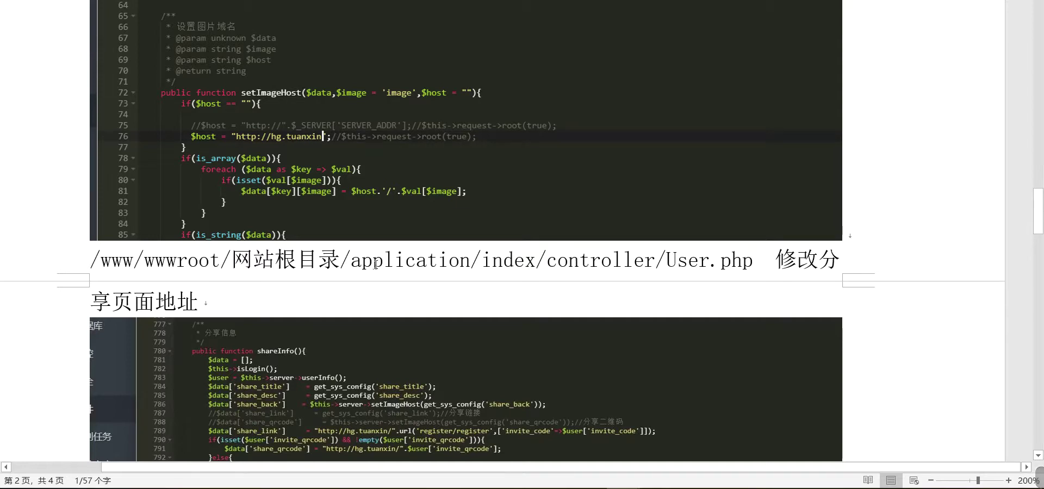
drag(343, 263, 754, 263)
key(alt+Tab)
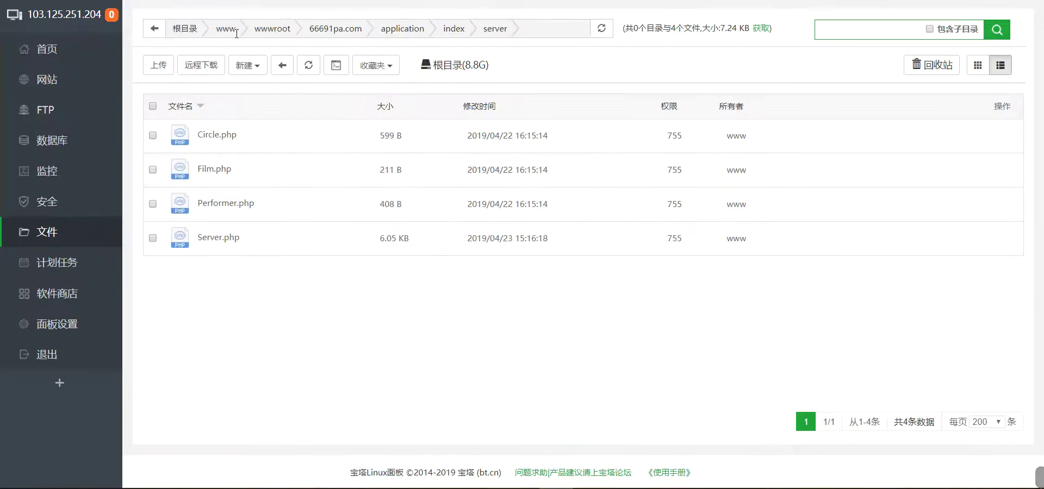
Step: Open application/index/controller/User.php of the 66691pa.com site for editing
click(454, 32)
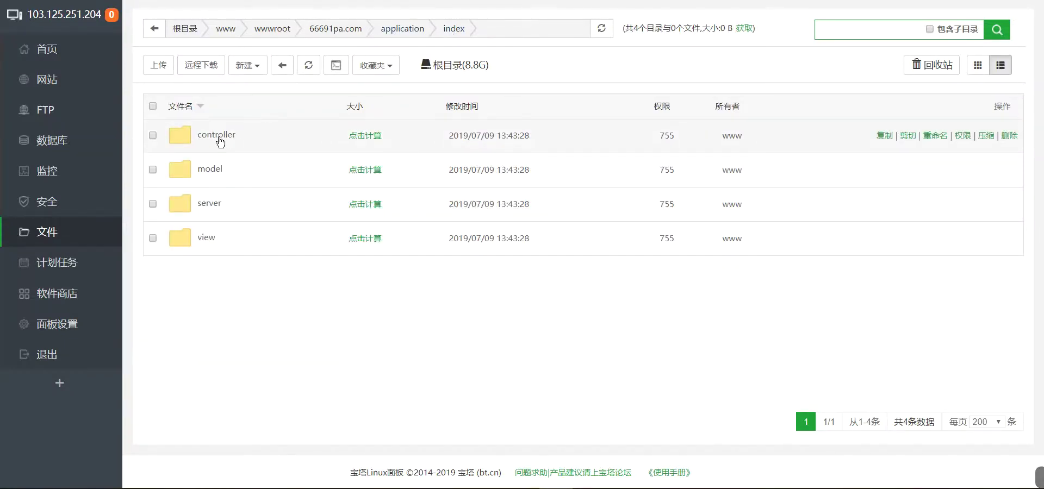
click(221, 141)
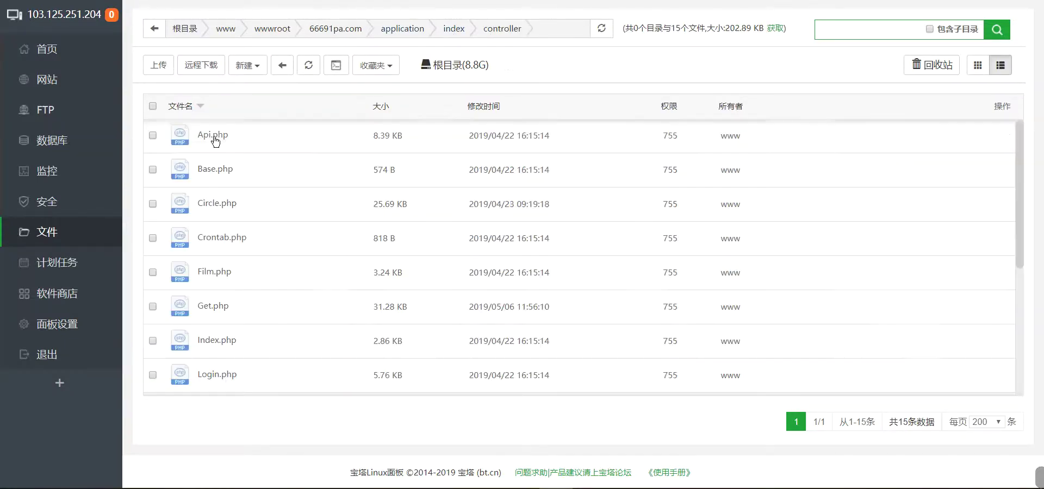
click(572, 487)
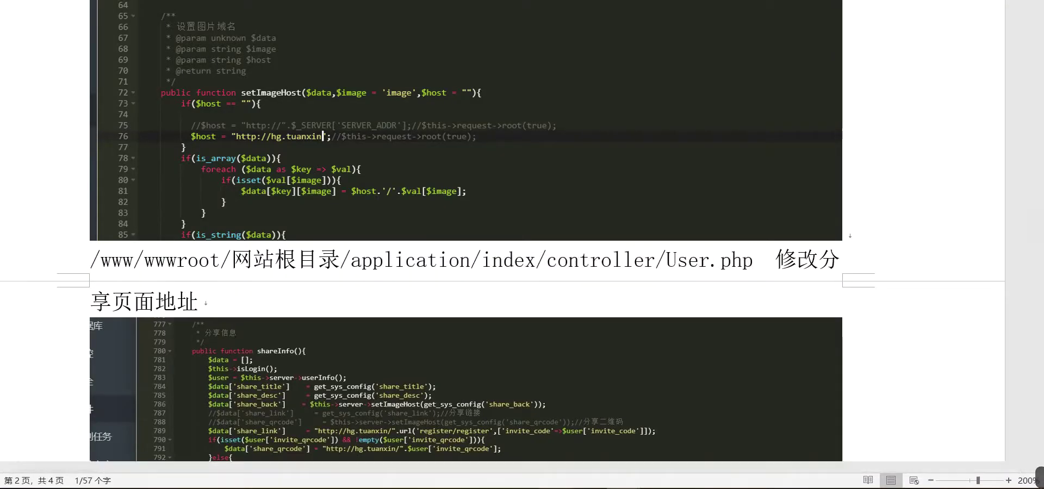
key(alt+Tab)
scroll(303, 321, down, 5)
mouse_move(893, 372)
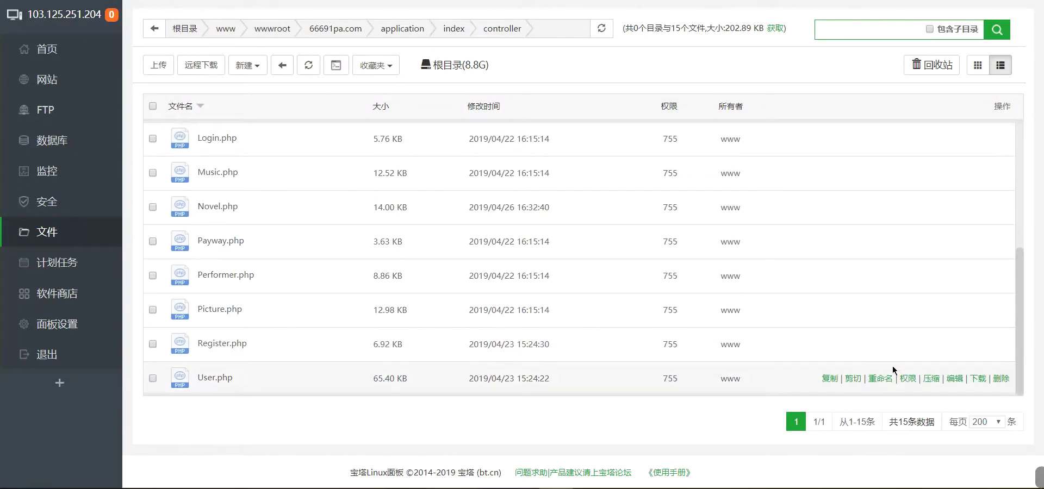
click(954, 379)
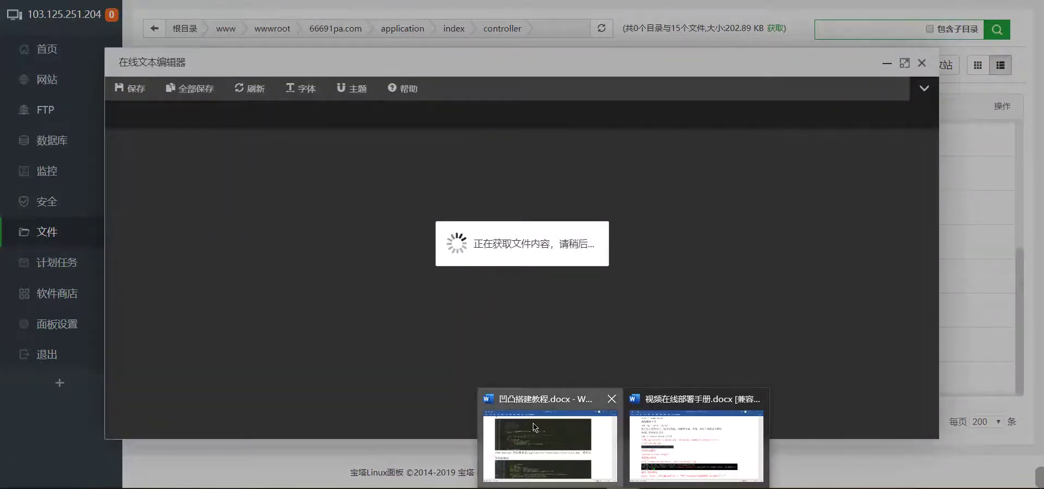
Step: Check the tutorial's share page example and locate the shareInfo function with its share link and QR code addresses in User.php
click(699, 431)
scroll(276, 317, down, 5)
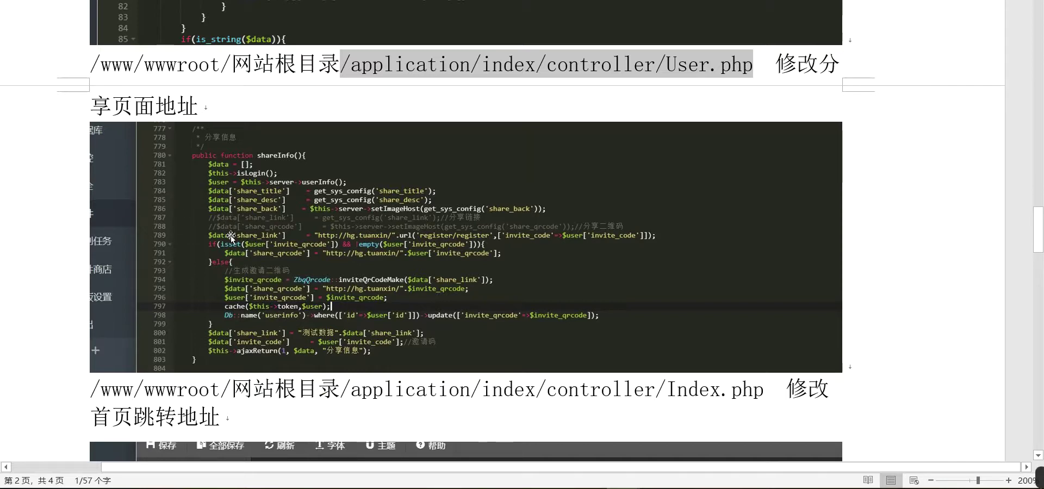
mouse_move(591, 481)
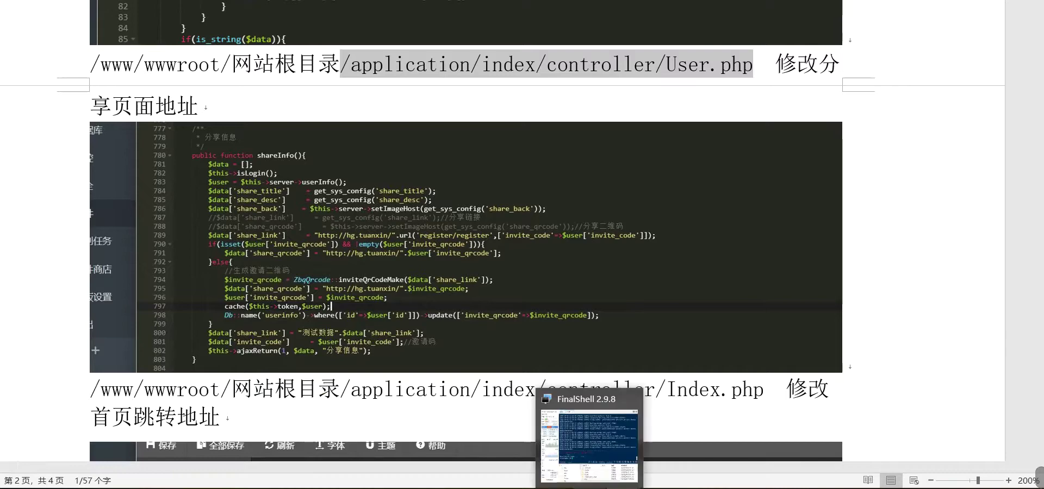
click(591, 429)
scroll(378, 306, down, 20)
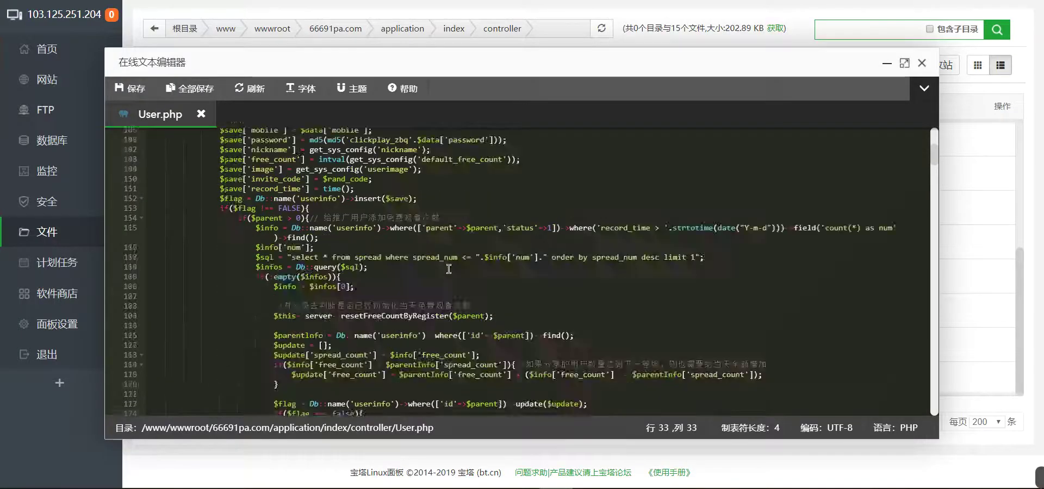
scroll(513, 254, down, 20)
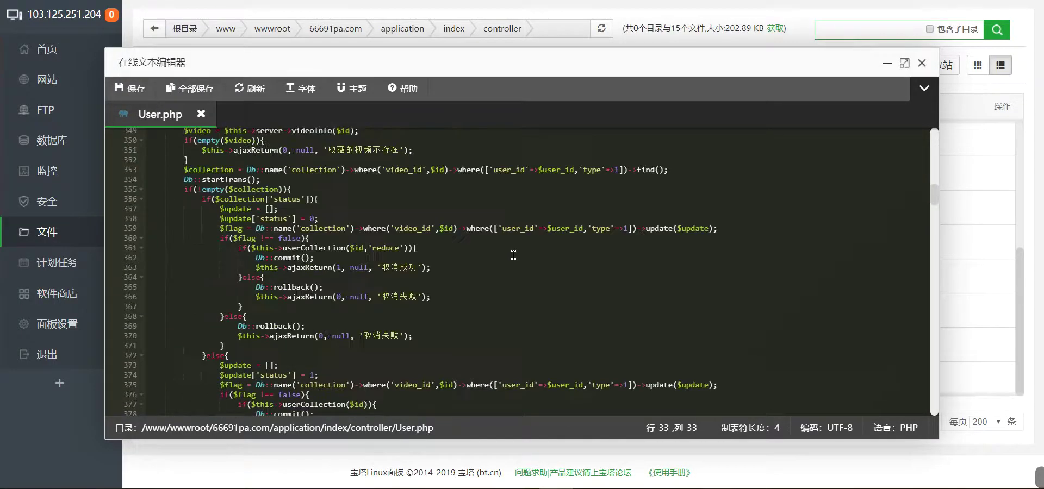
scroll(513, 254, down, 20)
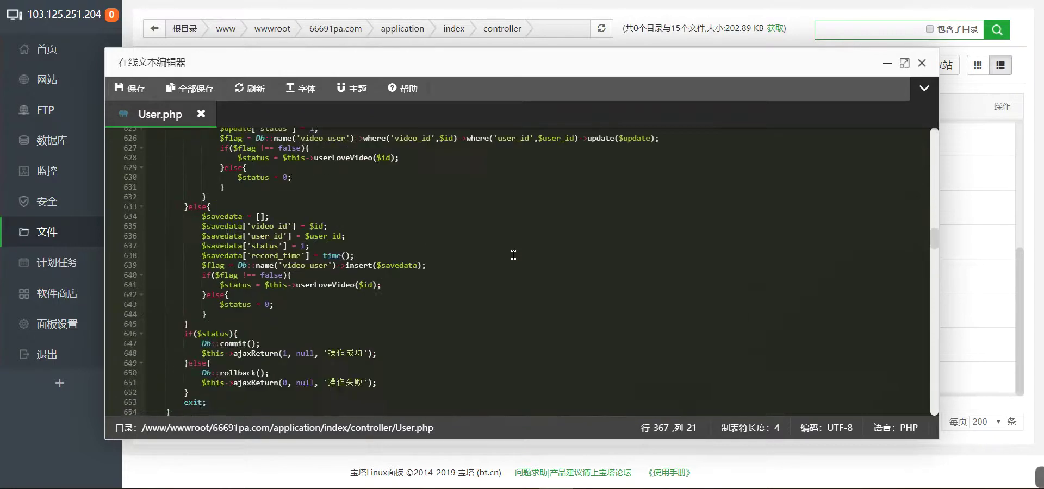
scroll(513, 253, down, 15)
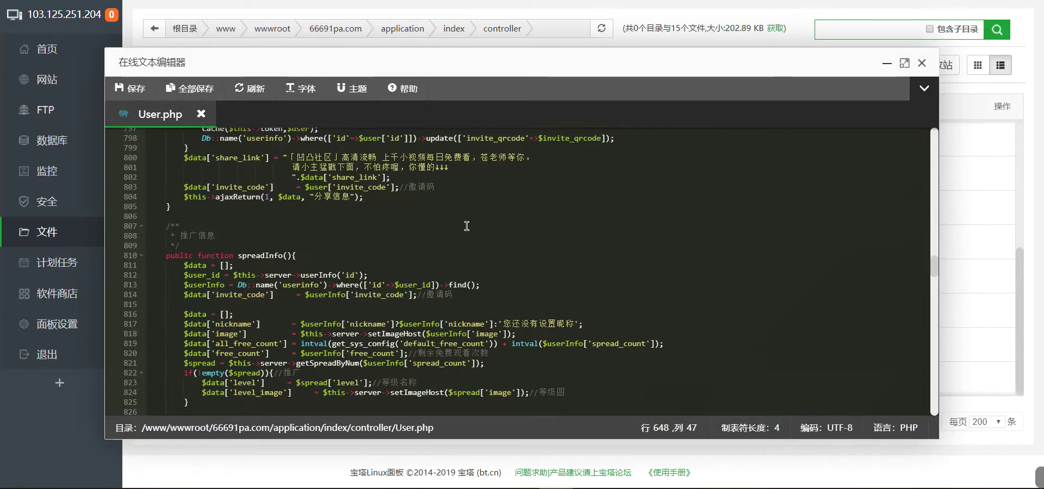
scroll(467, 226, up, 2)
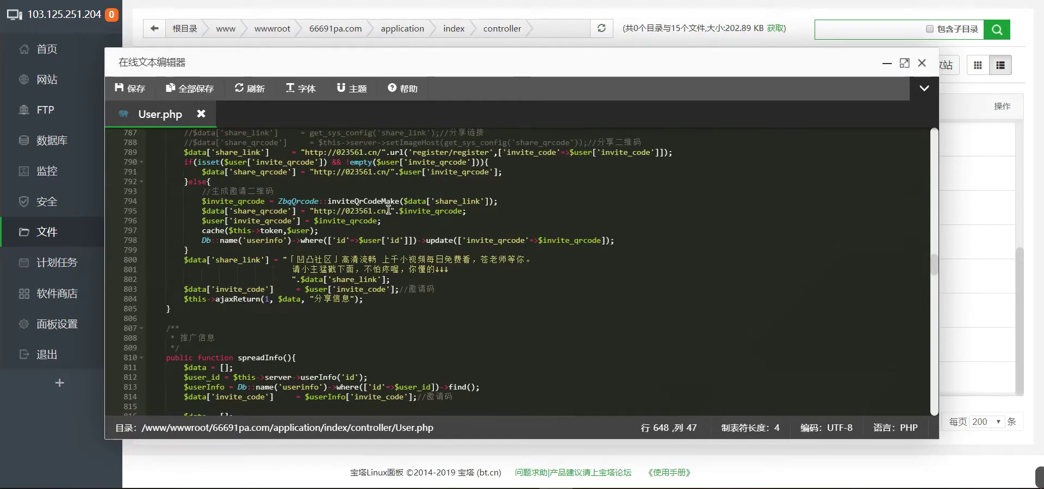
click(385, 209)
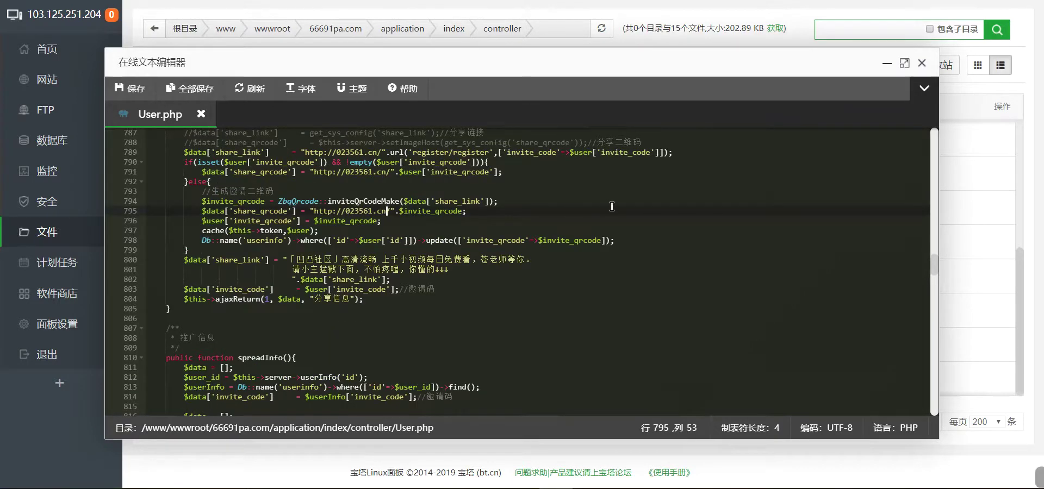
scroll(612, 206, up, 2)
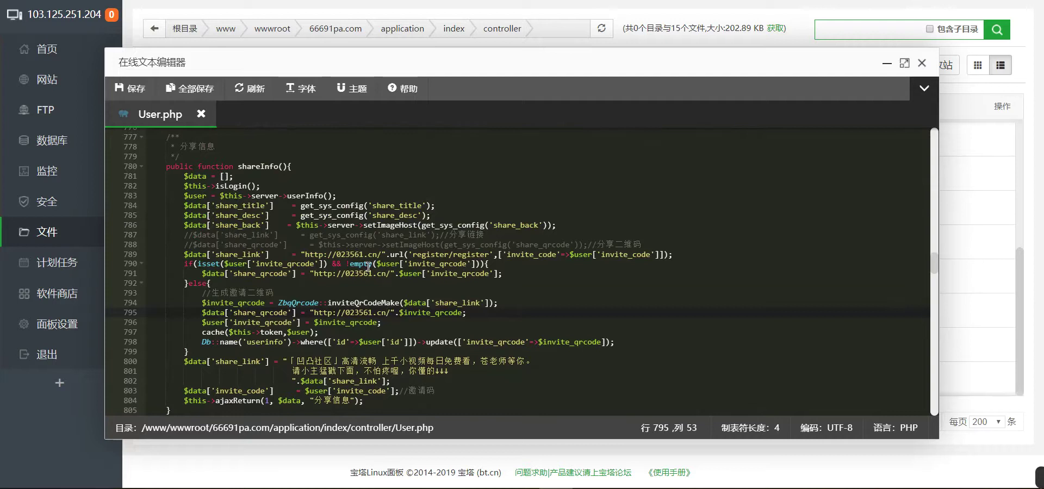
Step: Replace every occurrence of the domain 023561.cn in User.php with 66691pa.com
drag(378, 254, 338, 253)
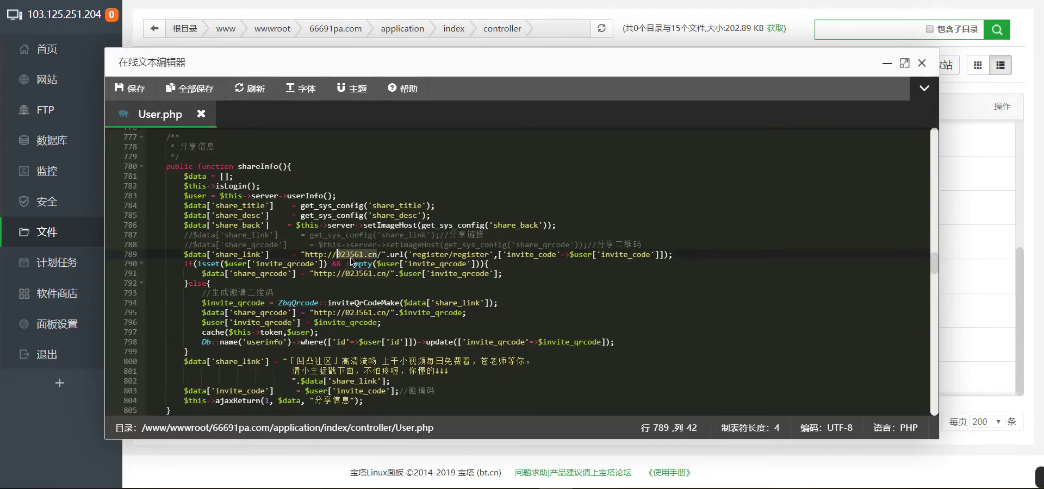
key(ctrl+f)
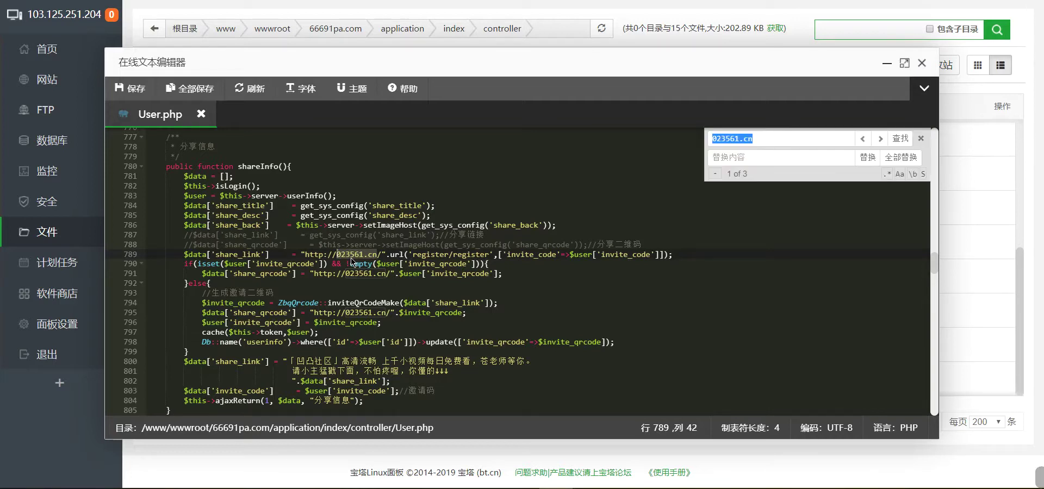
click(776, 157)
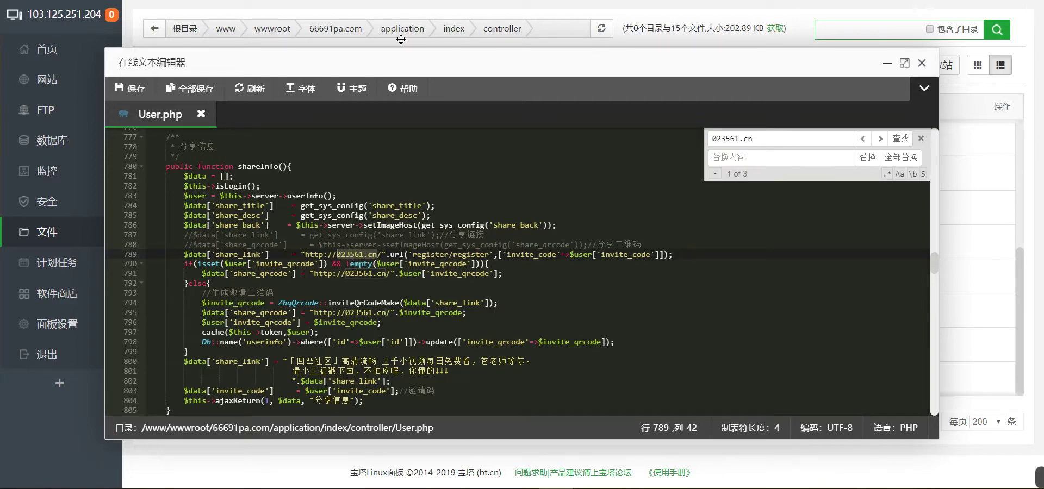
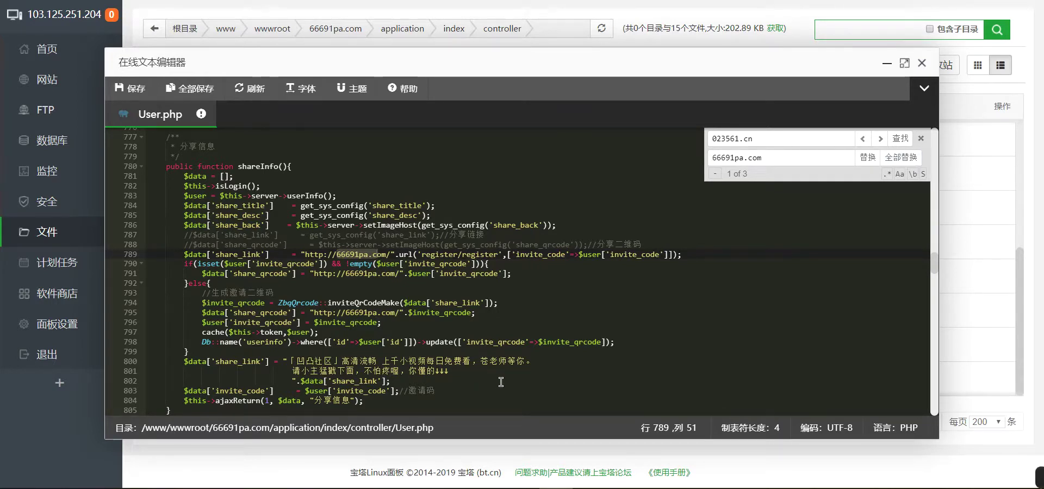
Step: Set the bracketed site name in the $data['share_link'] promotional text on line 800 to 黄瓜
scroll(508, 372, down, 2)
scroll(446, 348, down, 2)
scroll(529, 342, down, 4)
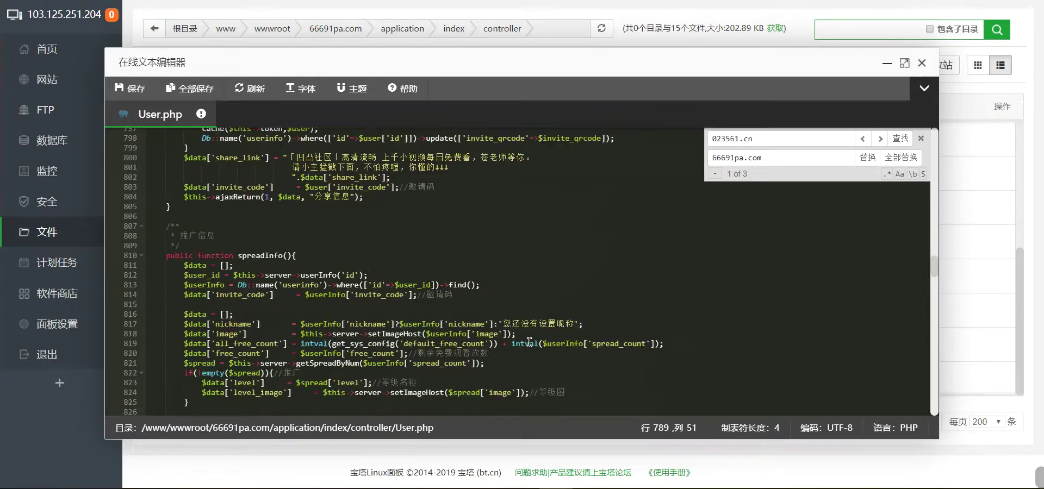
scroll(529, 342, up, 4)
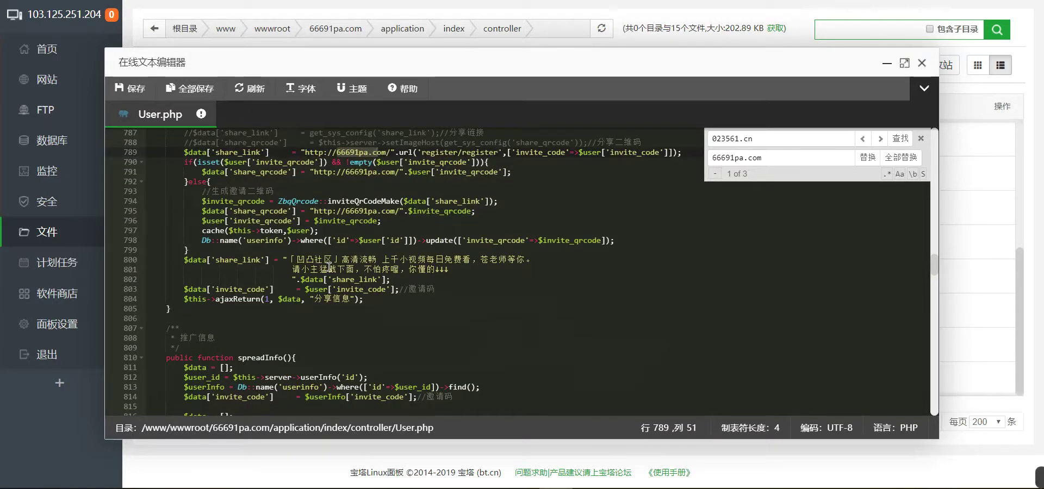
click(308, 261)
click(296, 260)
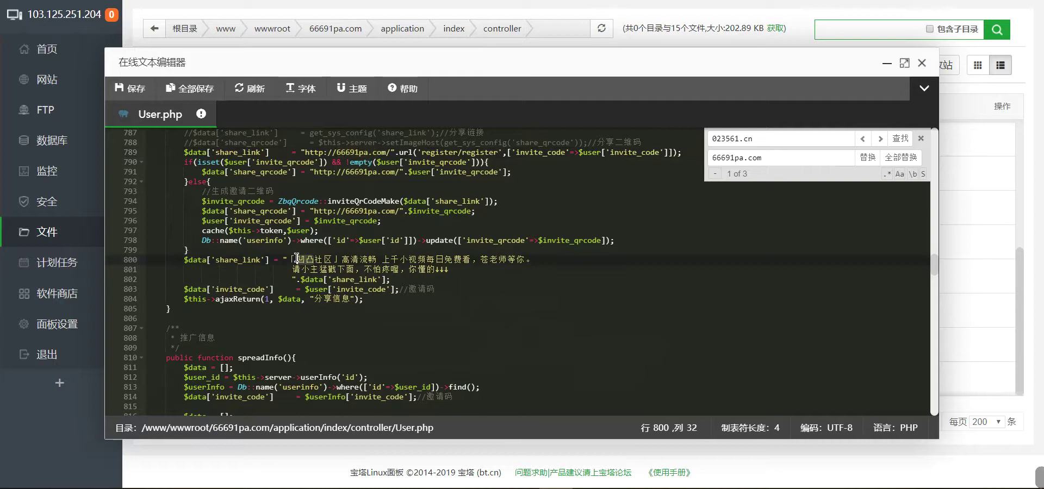
drag(331, 260, 298, 259)
text(黄瓜)
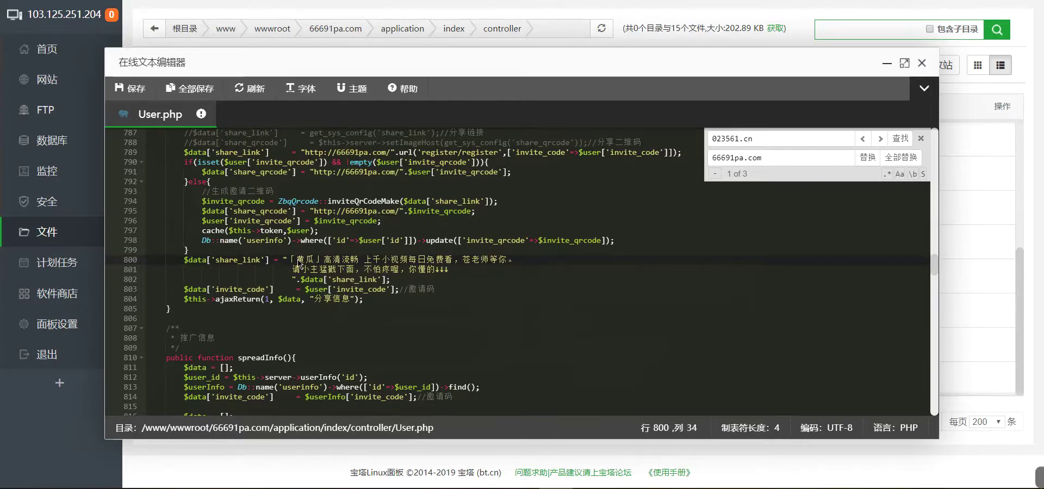
Step: Review the code below shareInfo, close the find-and-replace box and save User.php
scroll(525, 349, down, 5)
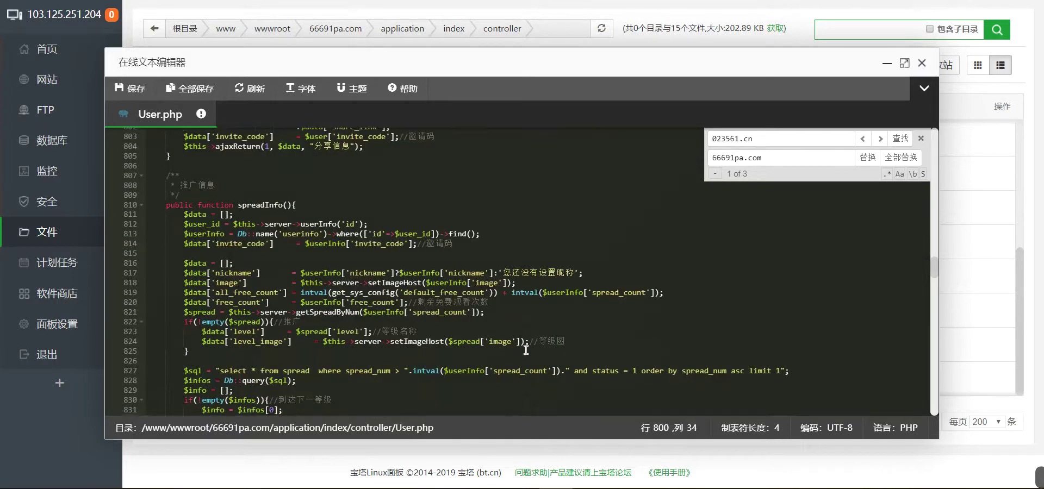
scroll(527, 350, down, 2)
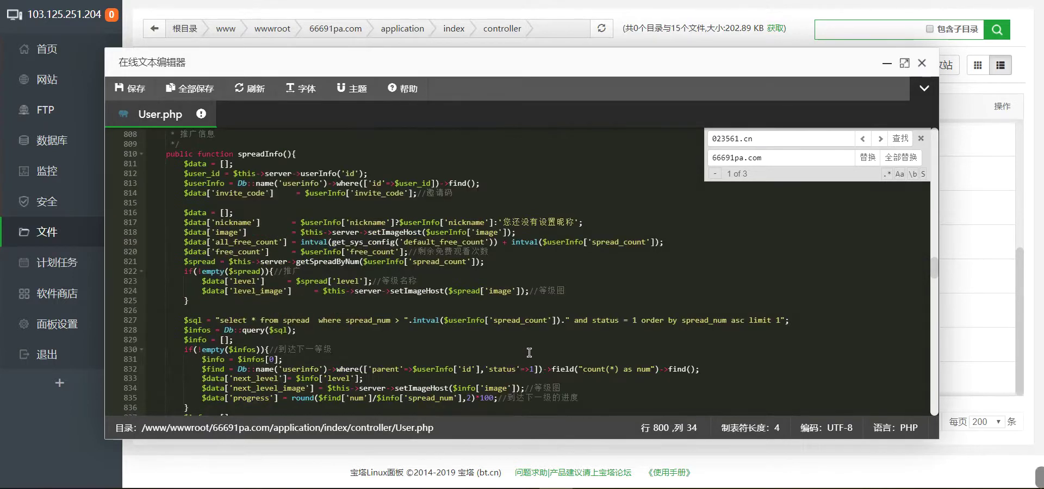
scroll(529, 352, down, 8)
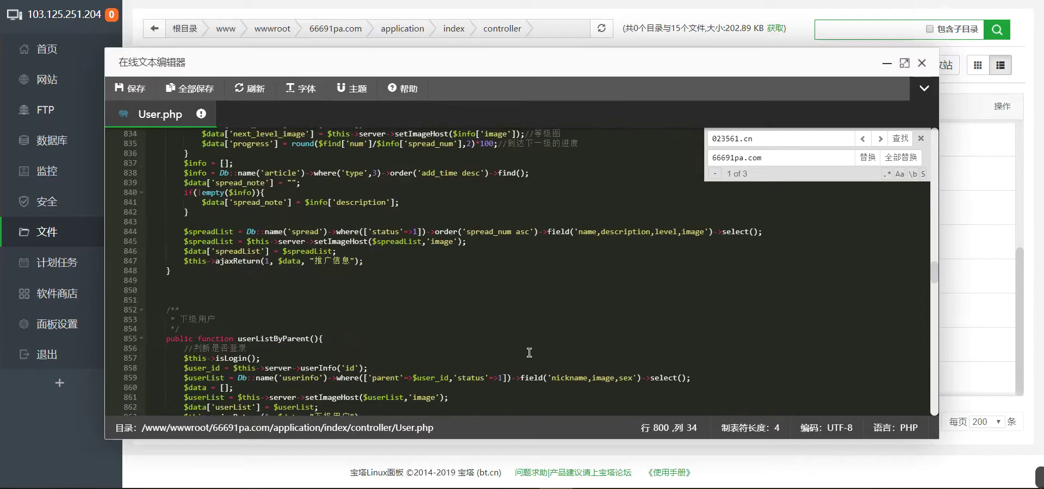
scroll(530, 352, down, 5)
scroll(529, 353, down, 5)
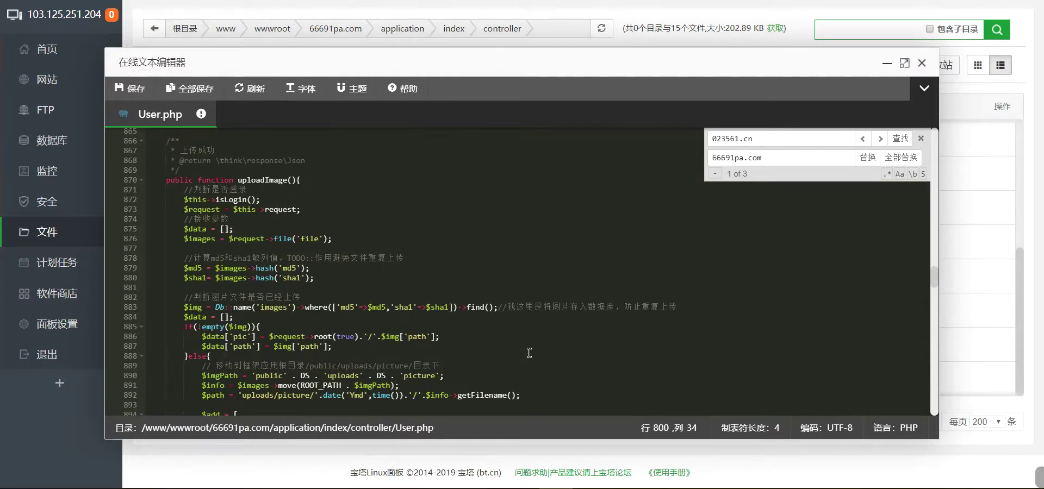
scroll(529, 352, down, 8)
scroll(548, 338, down, 13)
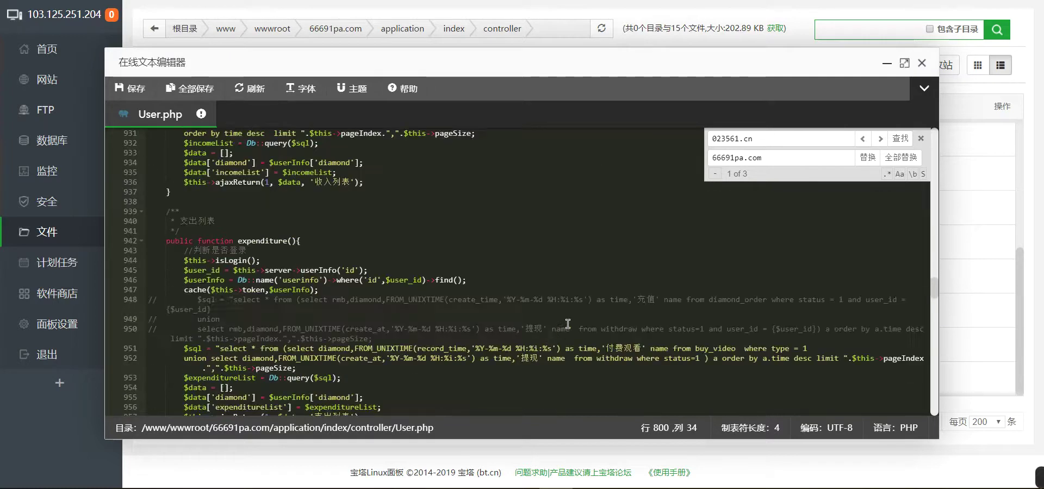
click(920, 138)
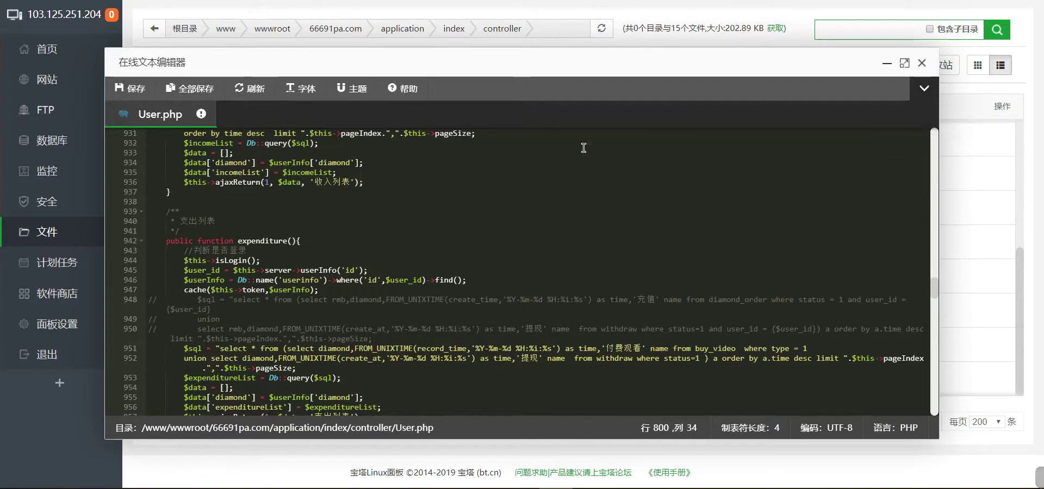
click(130, 90)
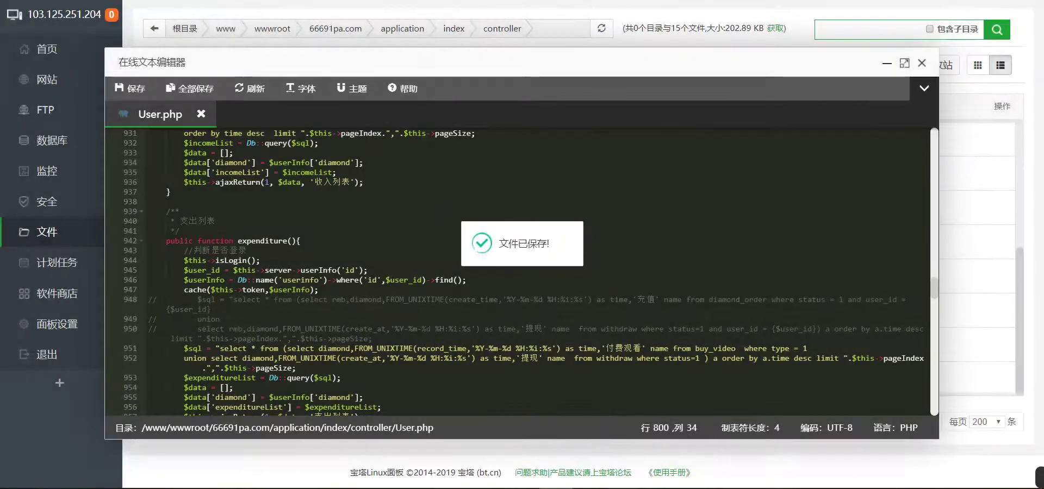
Step: Look up the homepage redirect file path in 凹凸搭建教程.docx and switch back to the 宝塔 panel
mouse_move(610, 487)
click(549, 446)
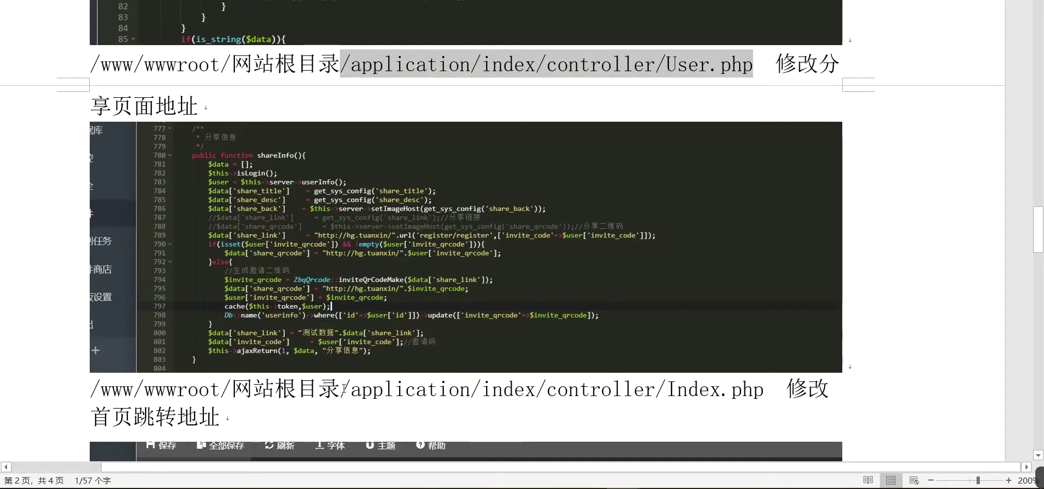
drag(340, 389, 785, 390)
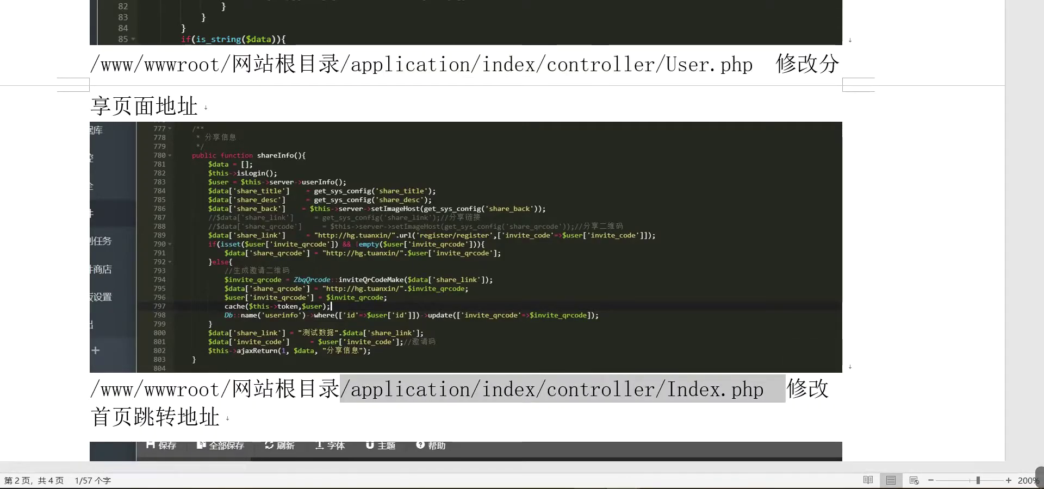
click(590, 487)
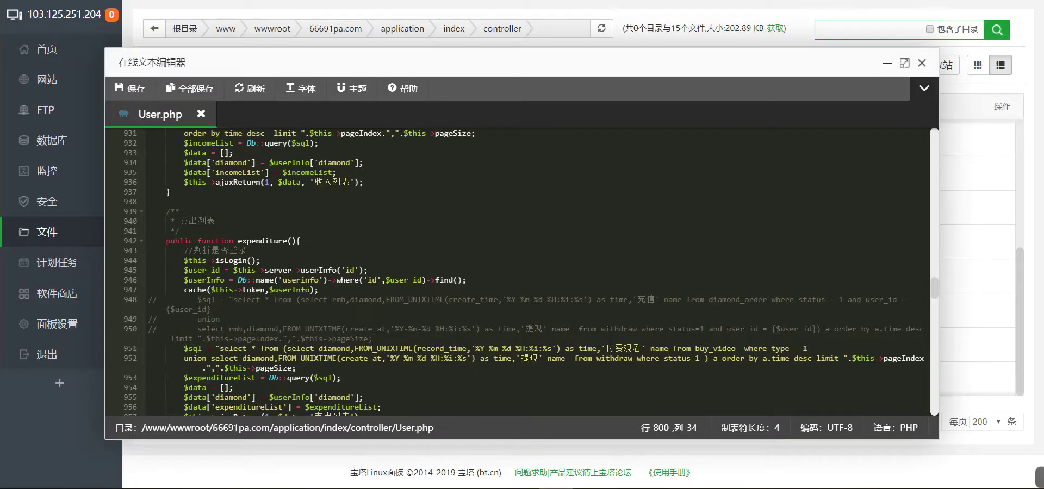
Step: Check the Index.php homepage redirect example in 凹凸搭建教程.docx and return to the 宝塔 panel
mouse_move(593, 487)
click(547, 449)
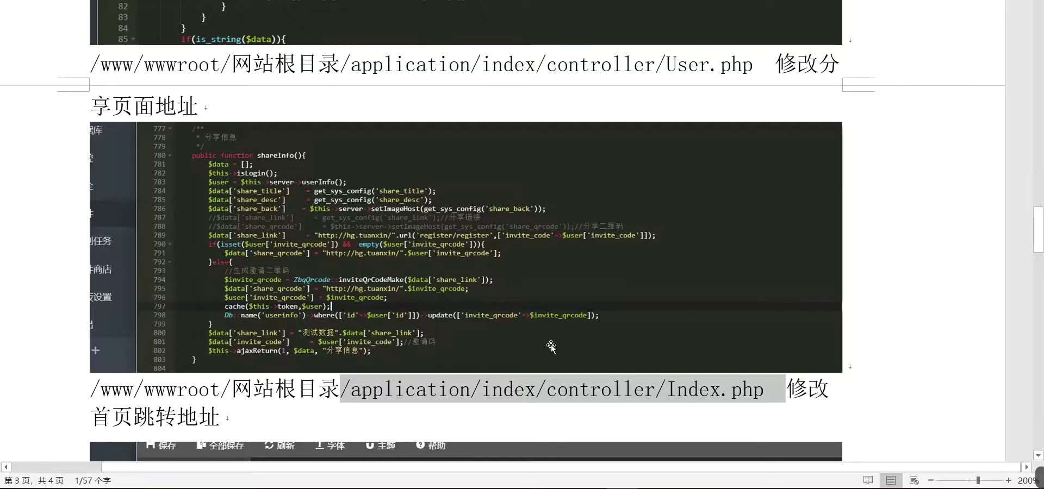
scroll(602, 383, down, 5)
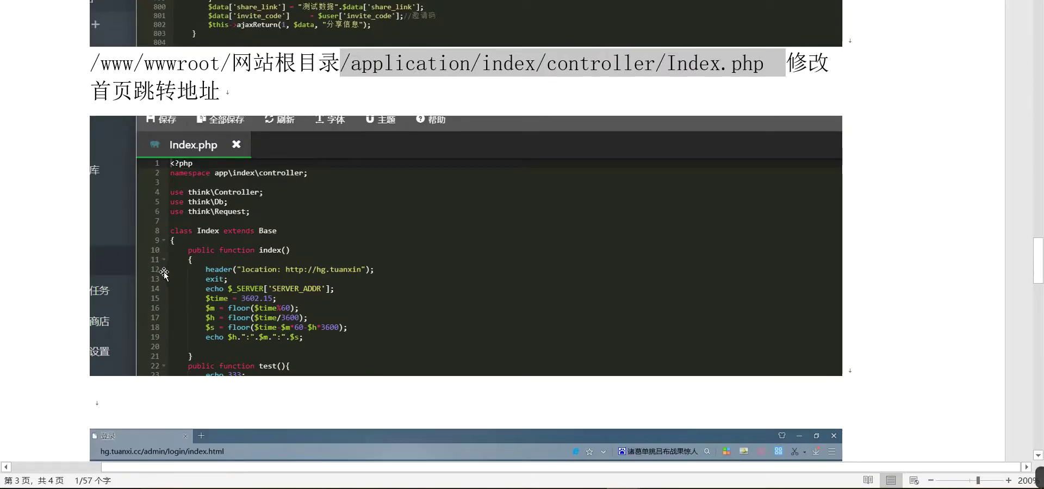
key(alt+Tab)
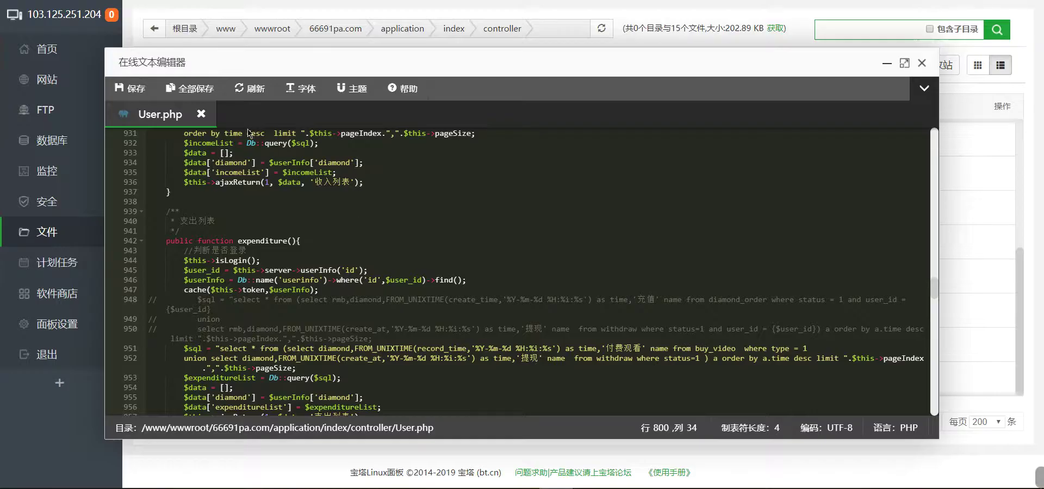
Step: Close User.php and open Index.php from the same controller folder for editing
click(922, 63)
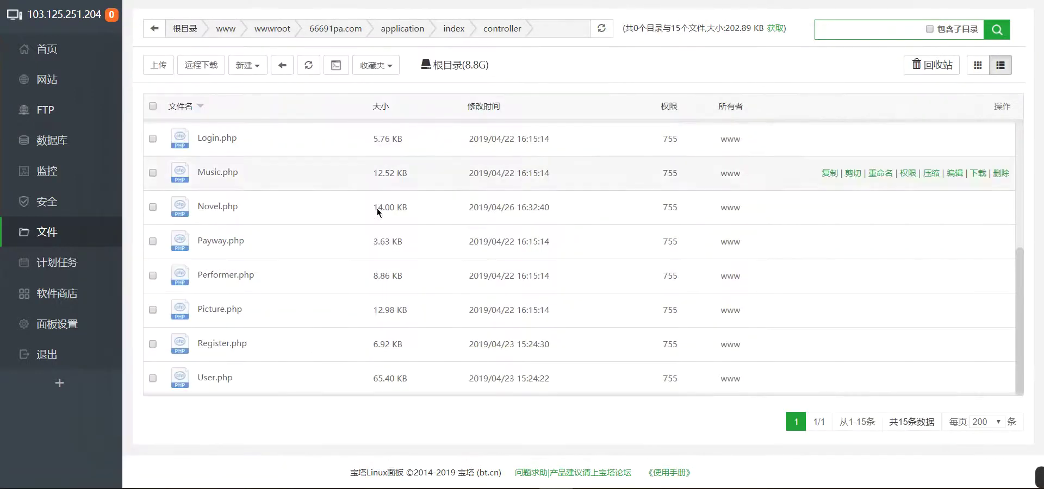
scroll(258, 324, up, 5)
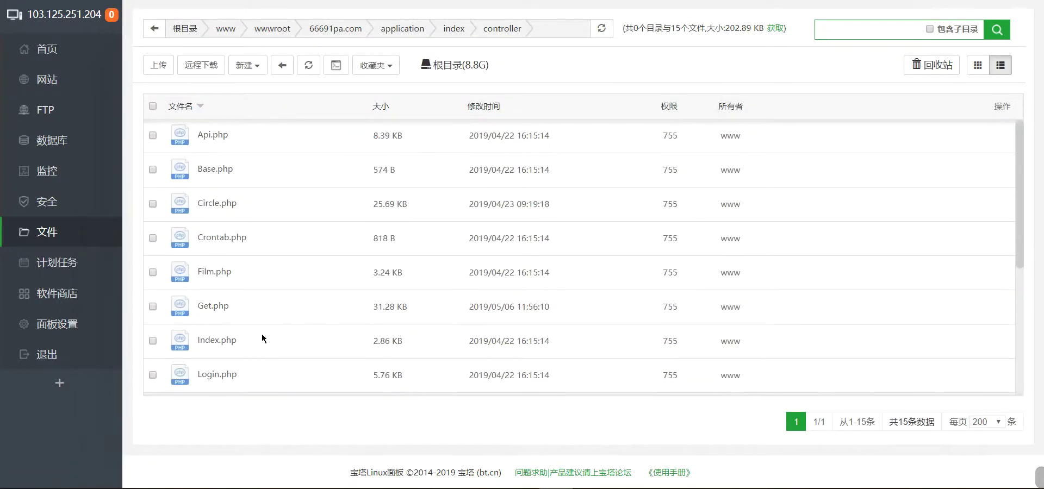
mouse_move(262, 340)
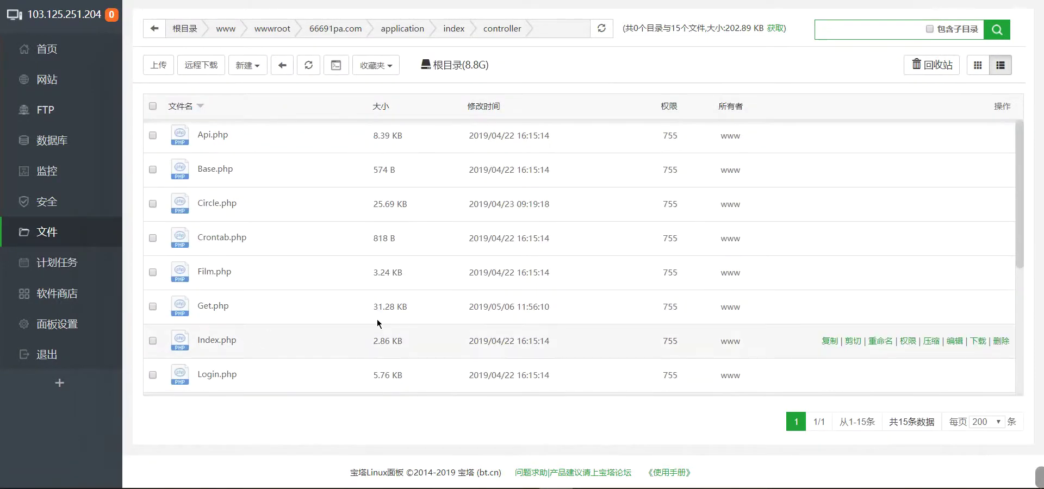
click(955, 342)
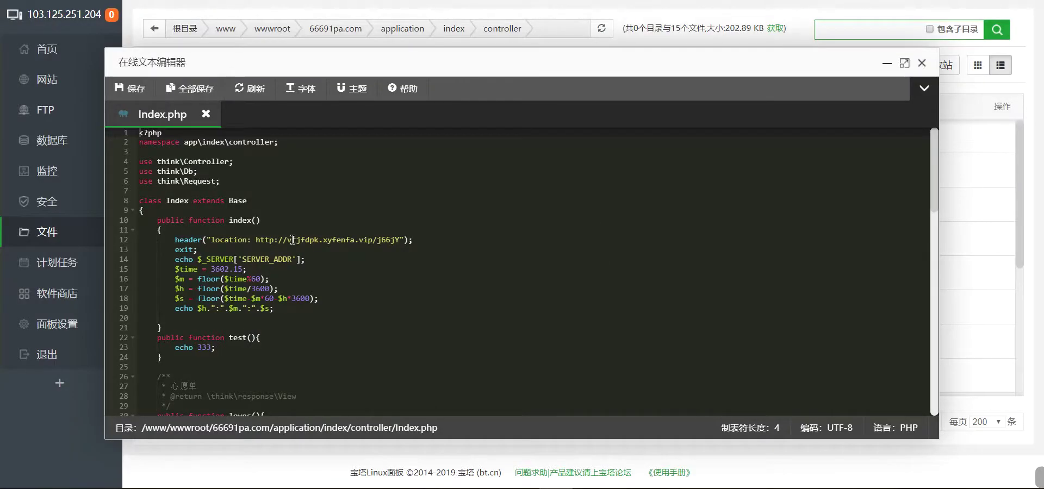
drag(292, 240, 399, 239)
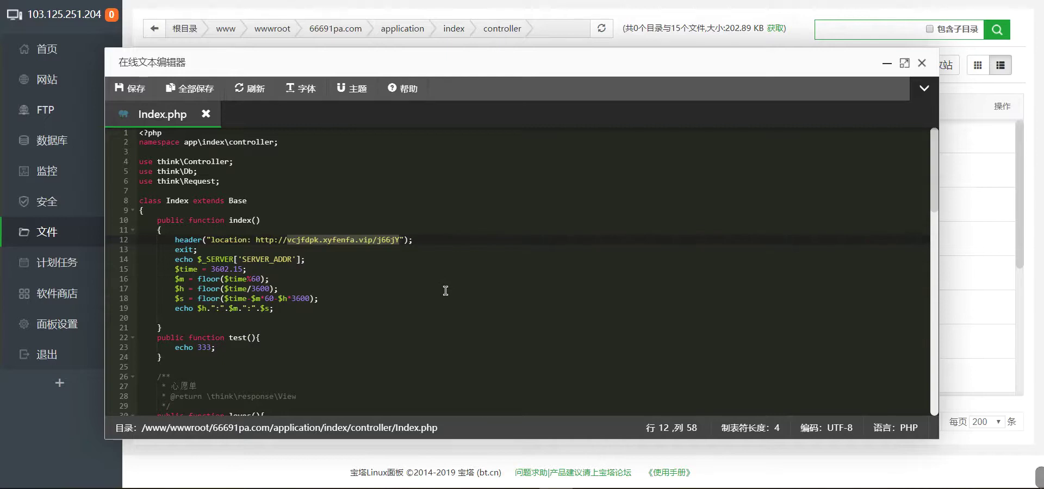
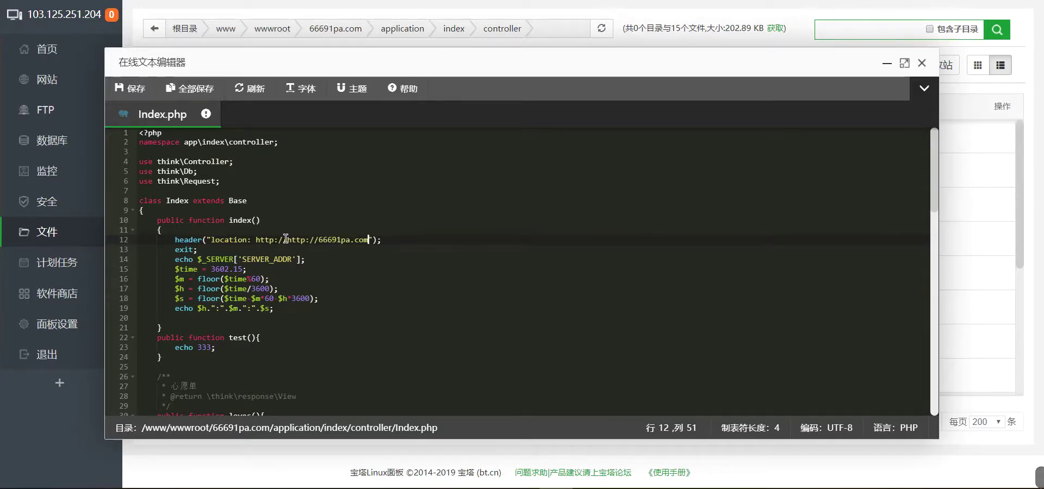
drag(286, 239, 256, 239)
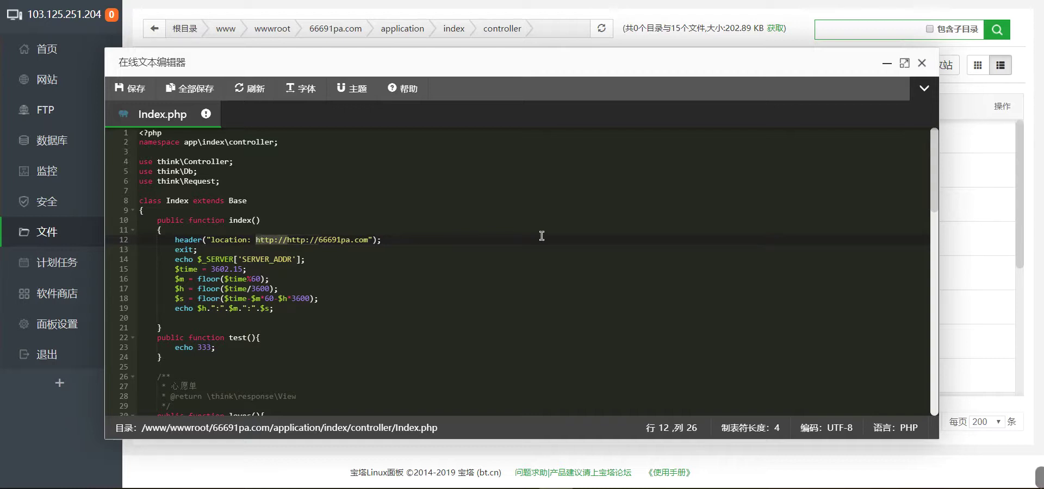
key(BackSpace)
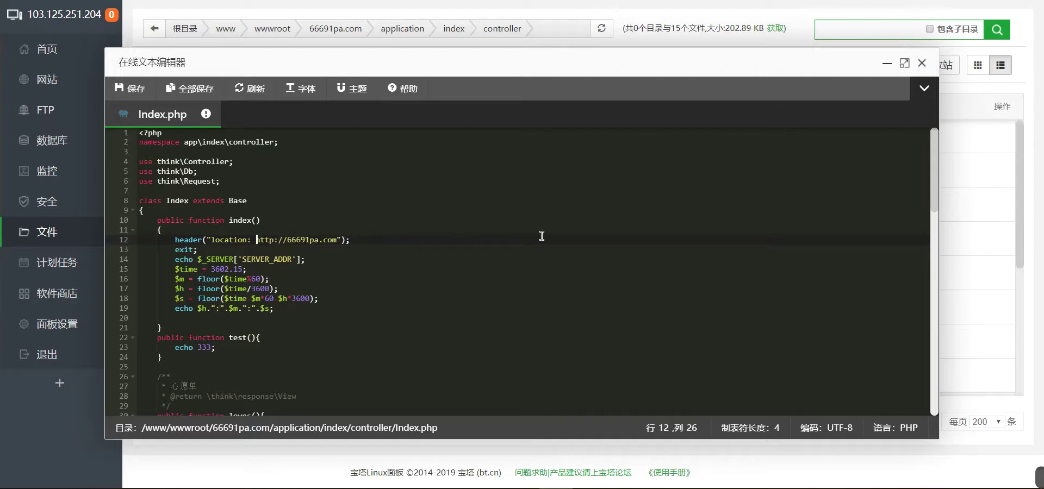
click(389, 239)
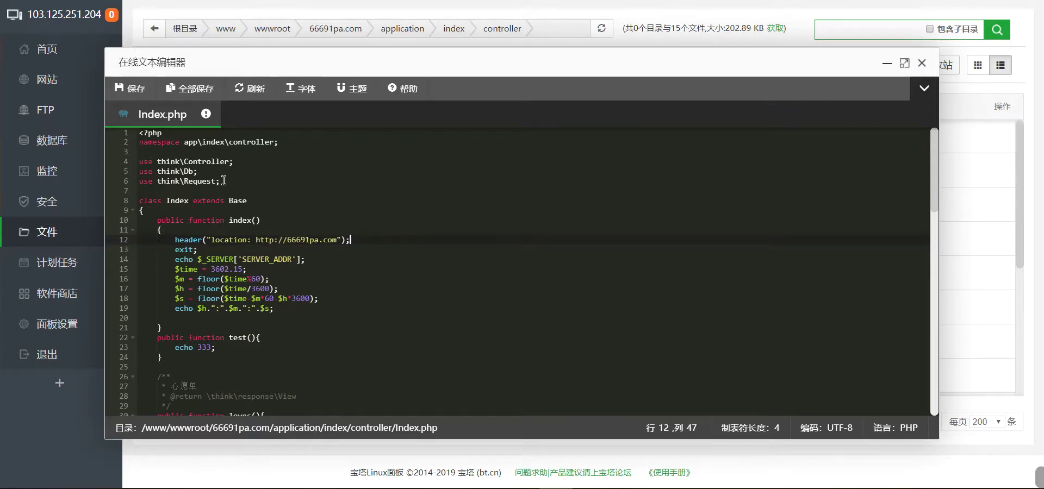
click(131, 89)
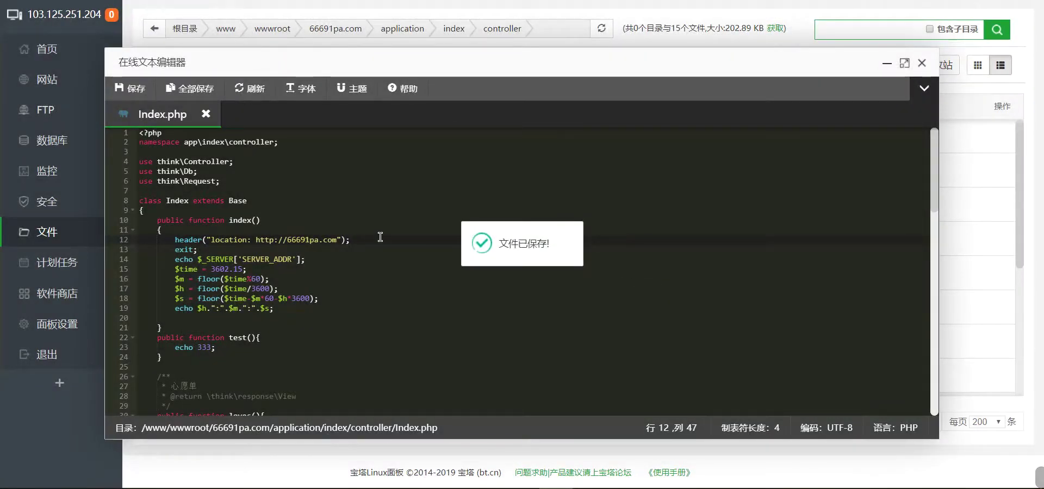
Step: Add the comment //可指定任意网址比如跳转至app下载页面， at the end of the header redirect line 12
text(//)
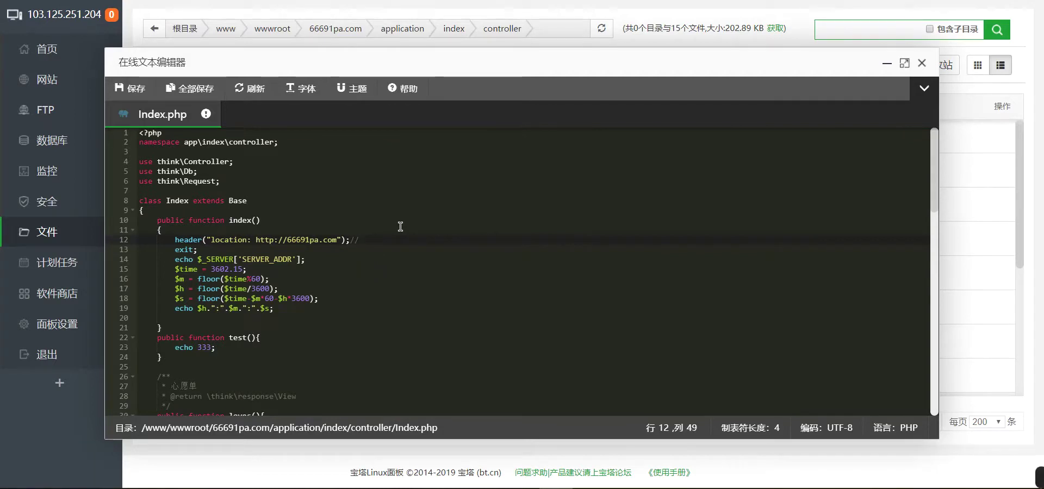
text(可zh)
text(指定)
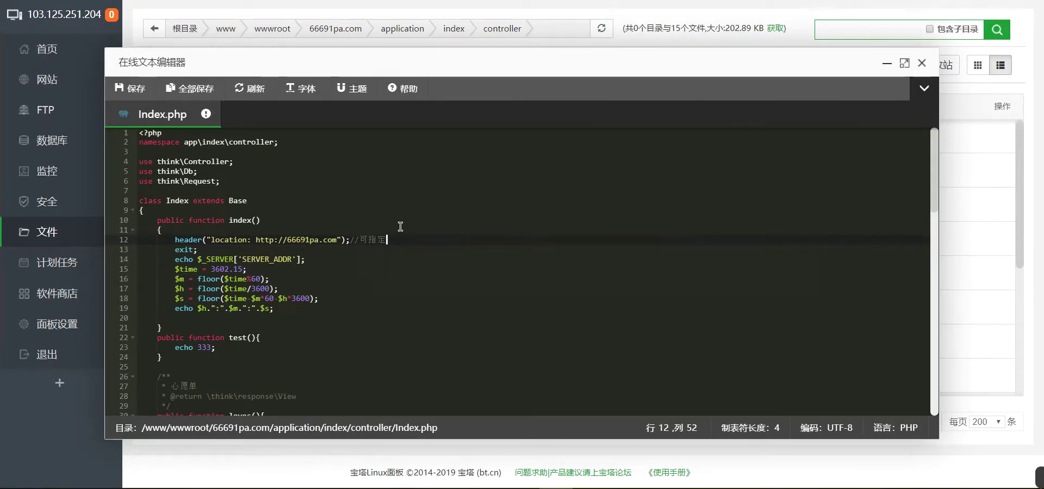
text(任意网址buru)
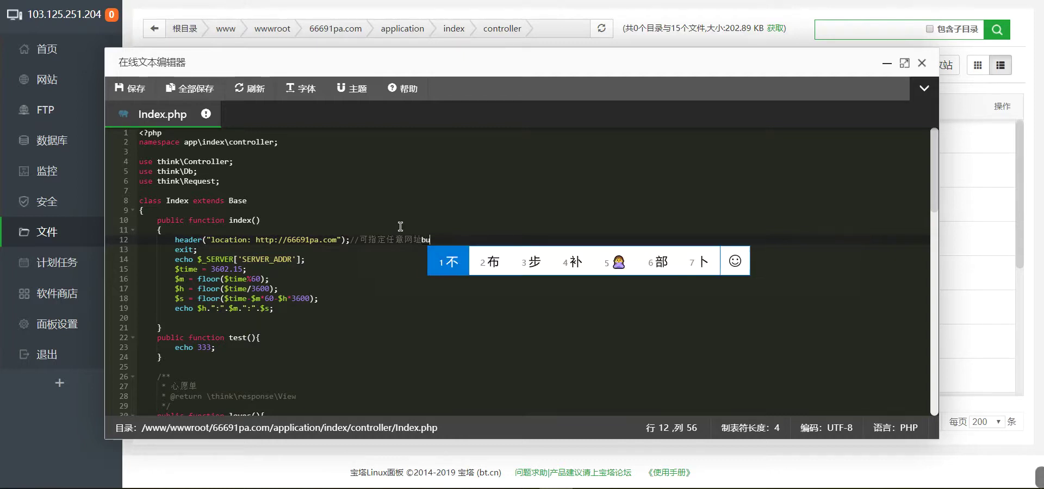
key(BackSpace)
key(BackSpace)
key(BackSpace)
text(i)
text(ru)
key(space)
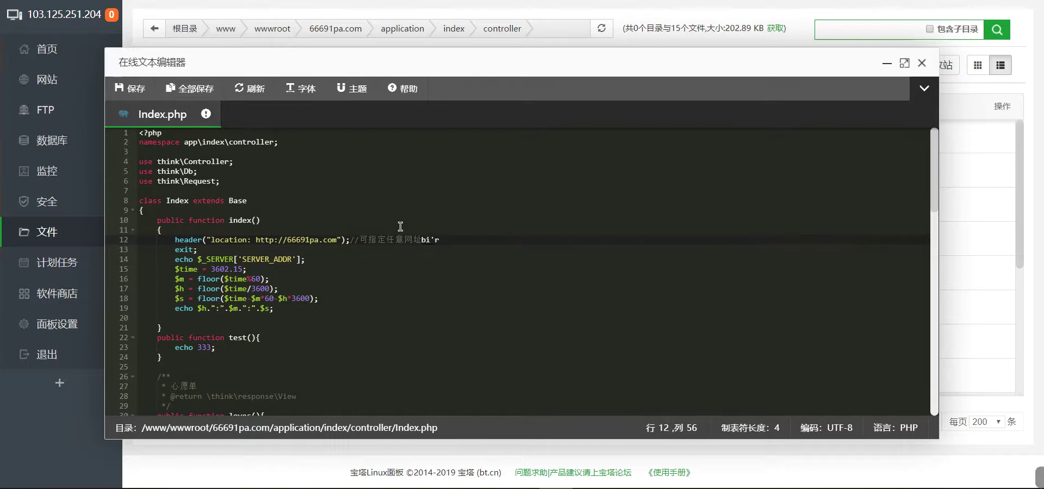
text(tiao)
text(zhuanzhi)
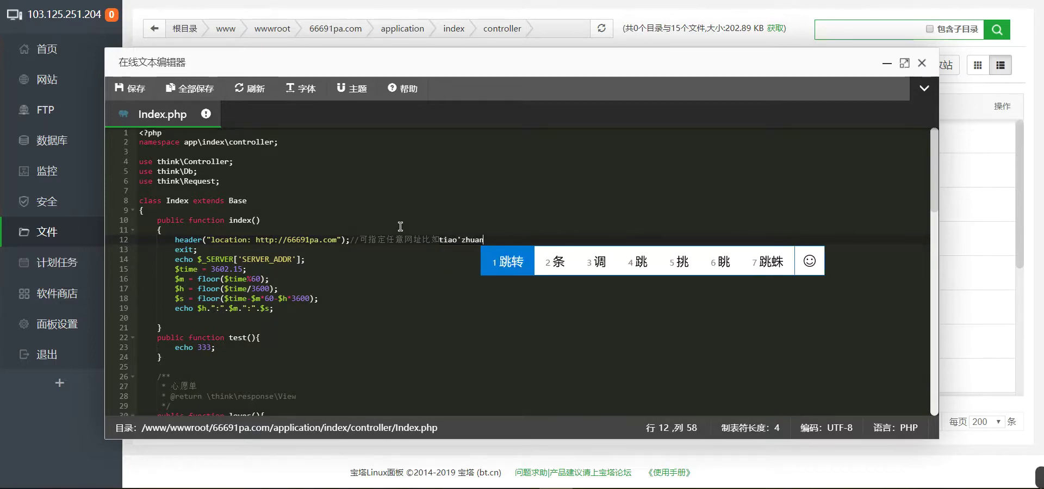
key(space)
text(a)
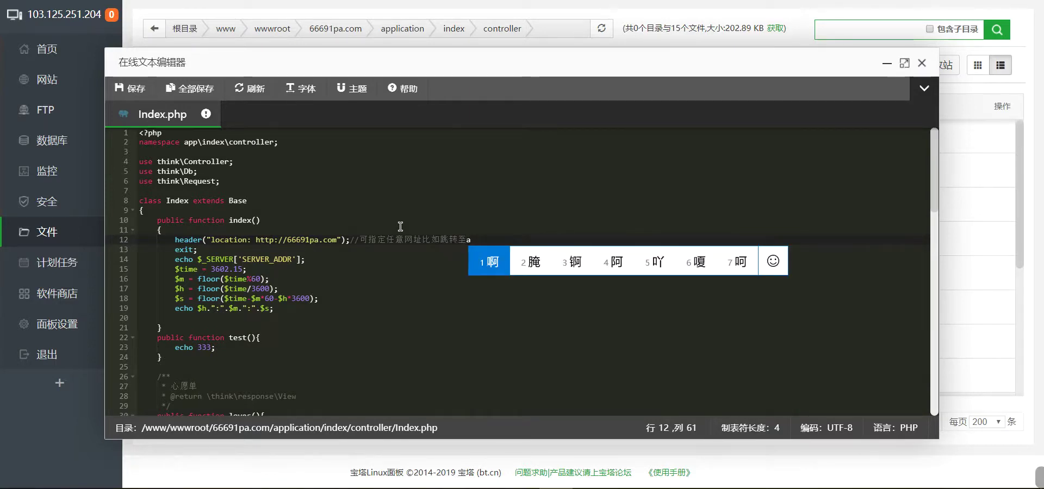
text(ppx)
text(z)
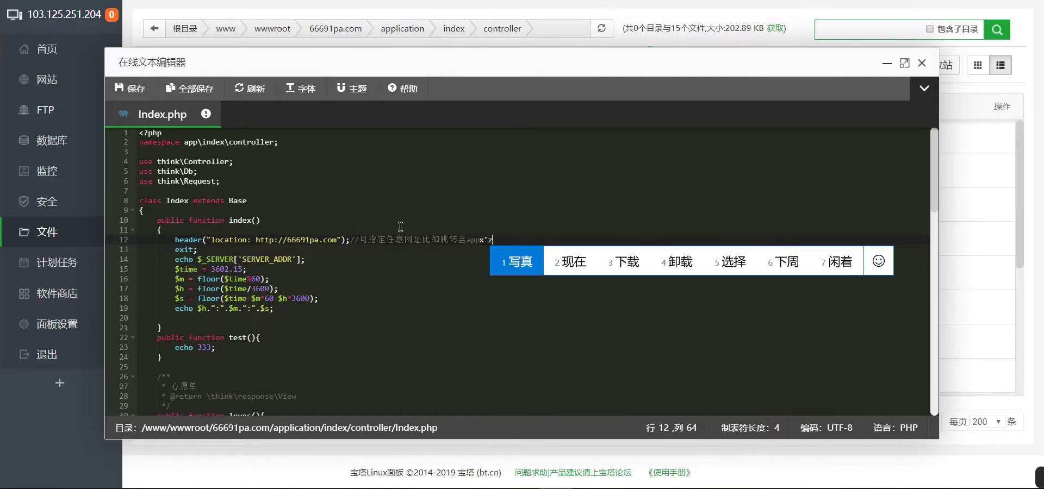
text(3yem)
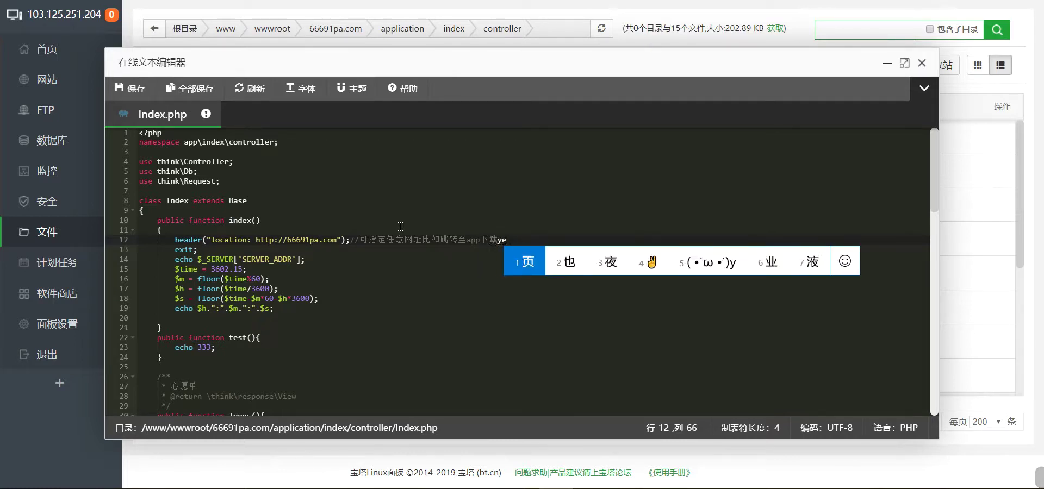
text(2)
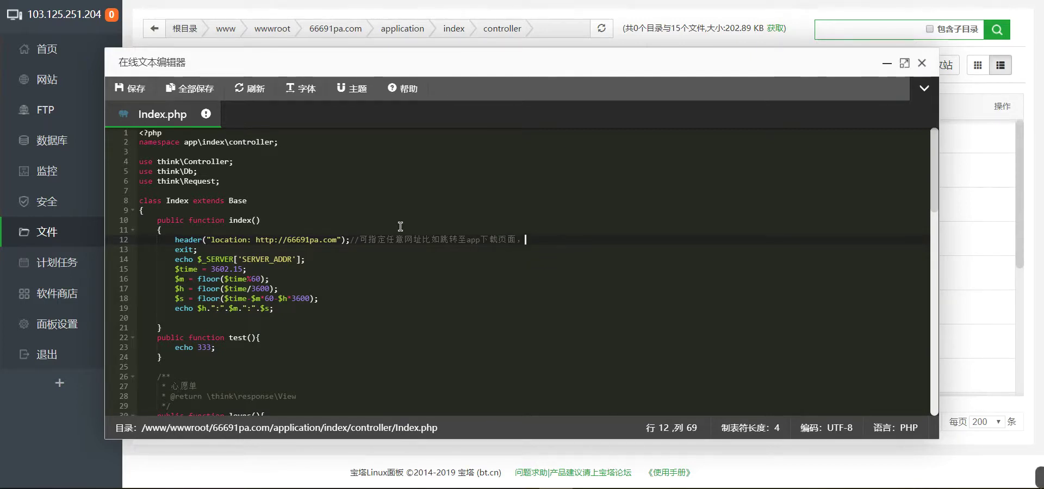
Step: Extend the comment on line 12 with 自行设定，此处暂时留空
text(zixing)
key(space)
text(she)
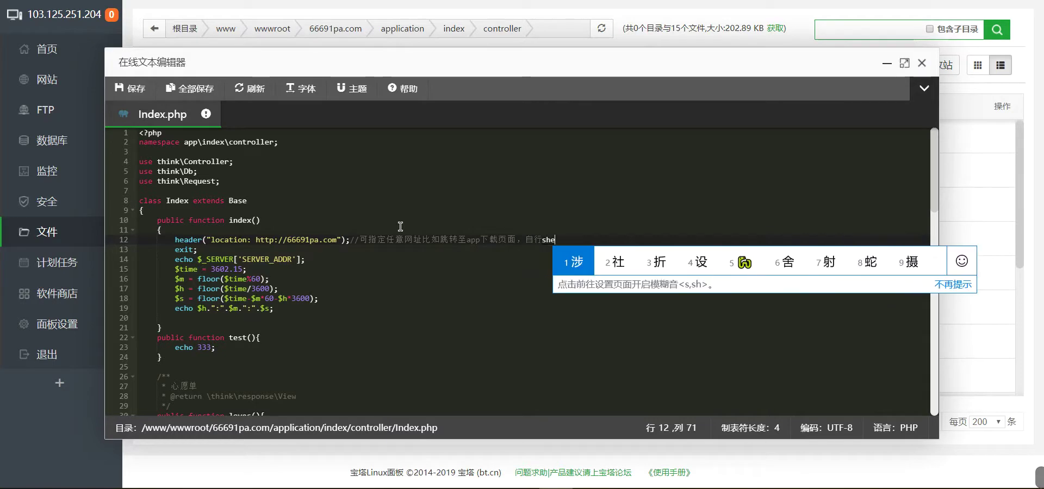
text(ding)
key(space)
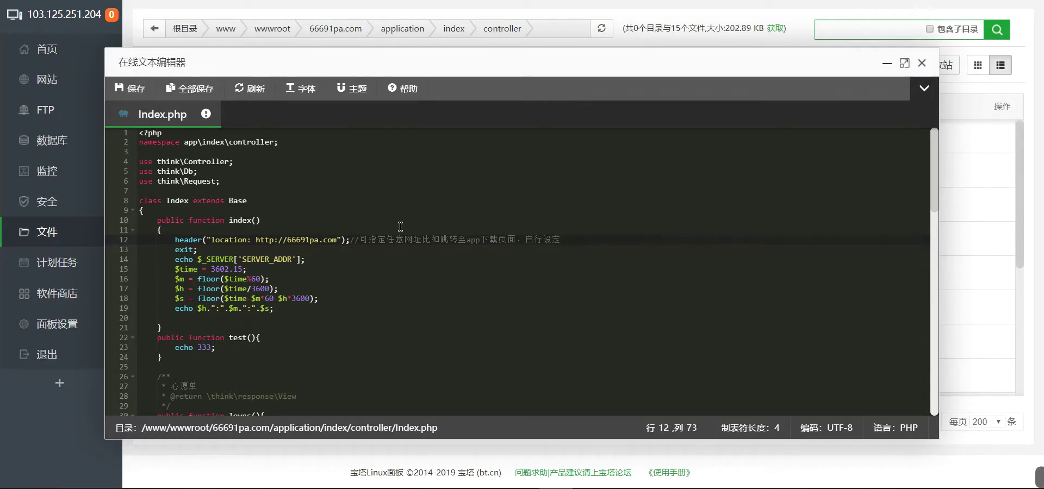
text(,cichu)
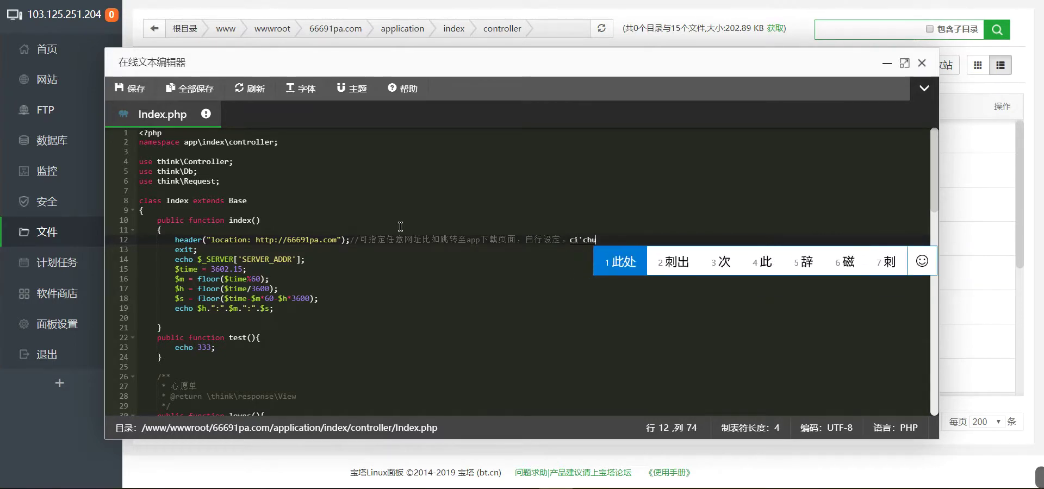
key(space)
text(zhanz)
key(BackSpace)
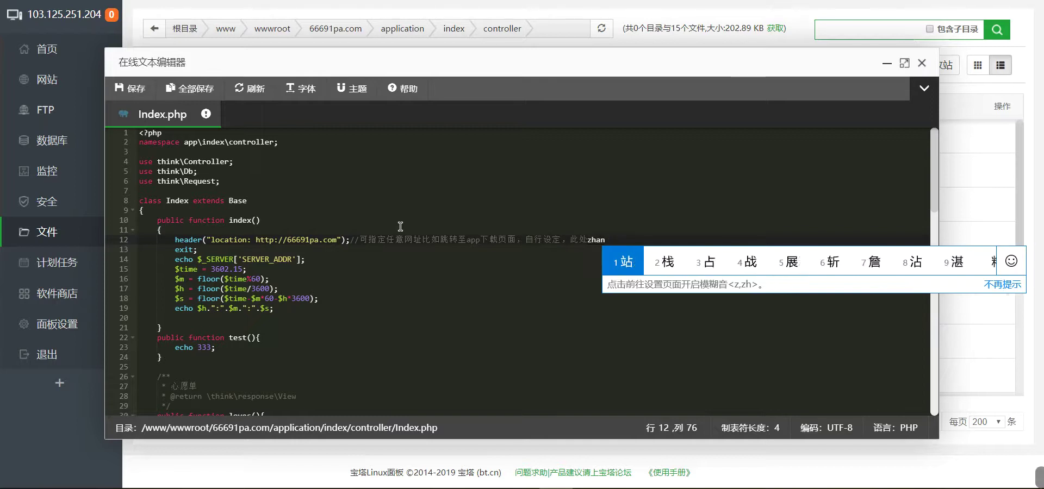
key(BackSpace)
key(BackSpace)
text(ans)
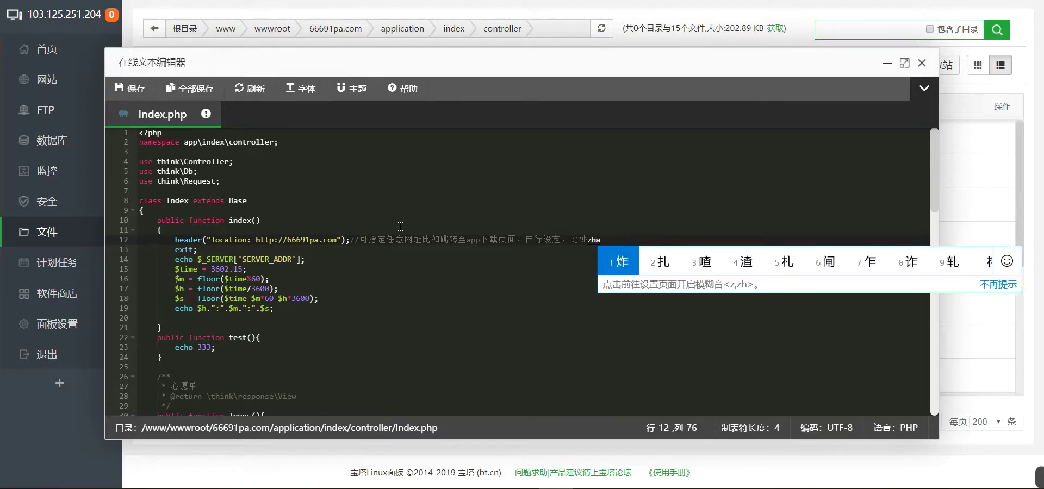
key(BackSpace)
key(BackSpace)
key(BackSpace)
key(BackSpace)
key(BackSpace)
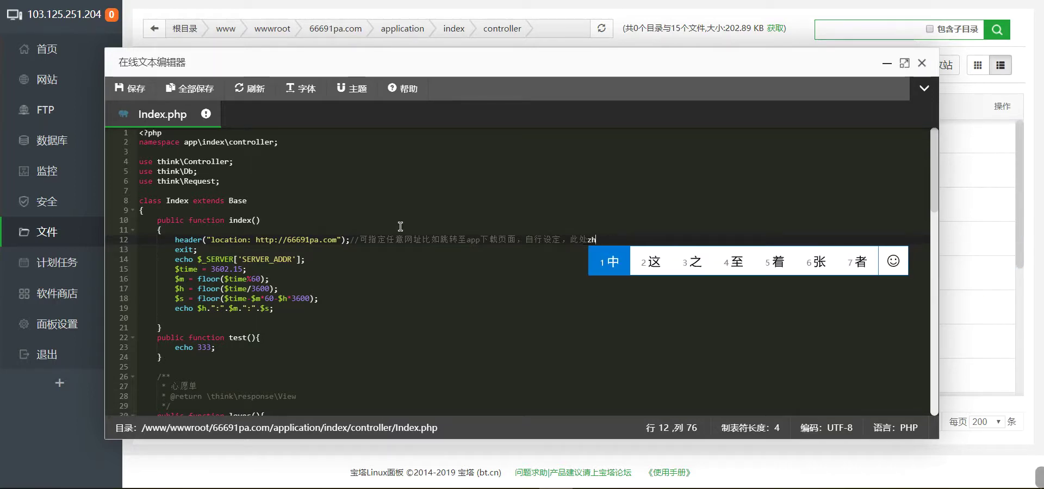
text(an's)
key(space)
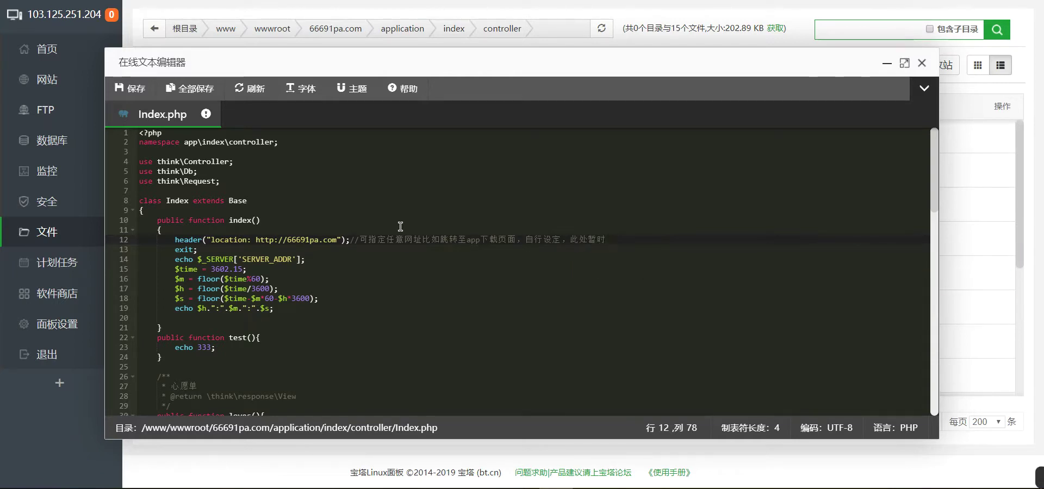
text(liu)
key(space)
text(k)
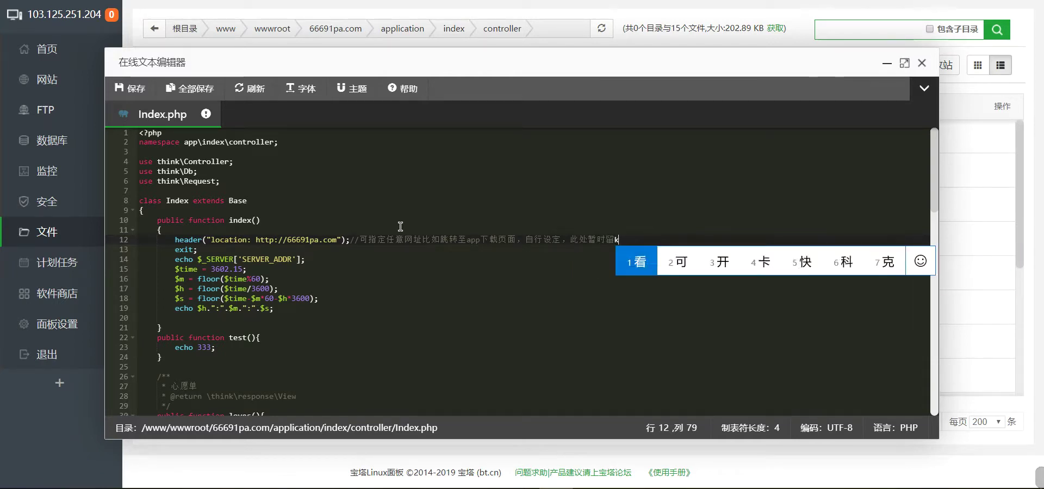
text(ong)
key(space)
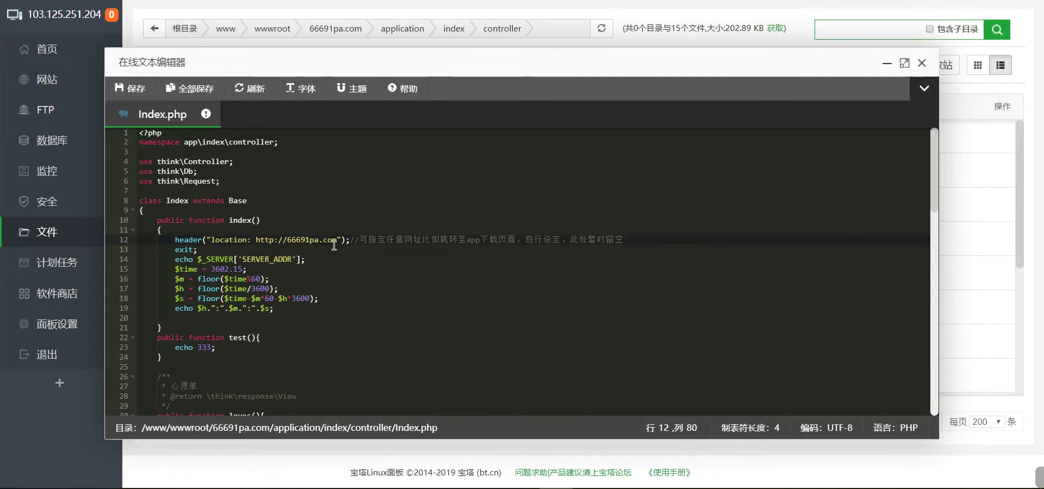
drag(337, 241, 257, 241)
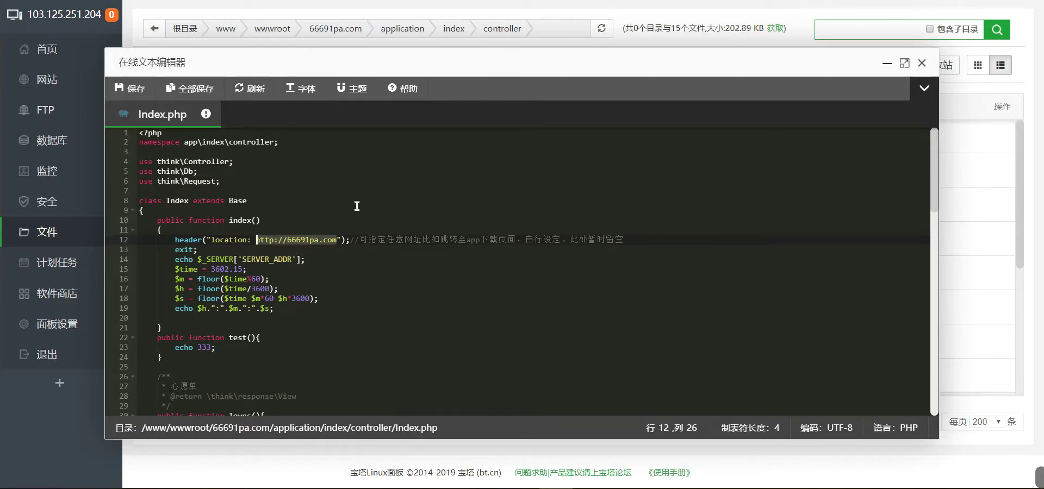
drag(340, 243, 290, 249)
key(BackSpace)
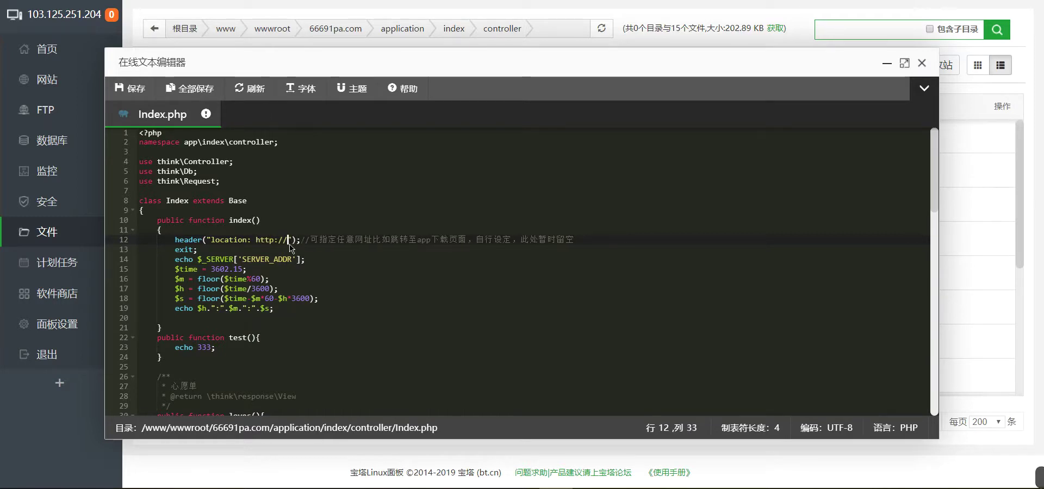
click(130, 88)
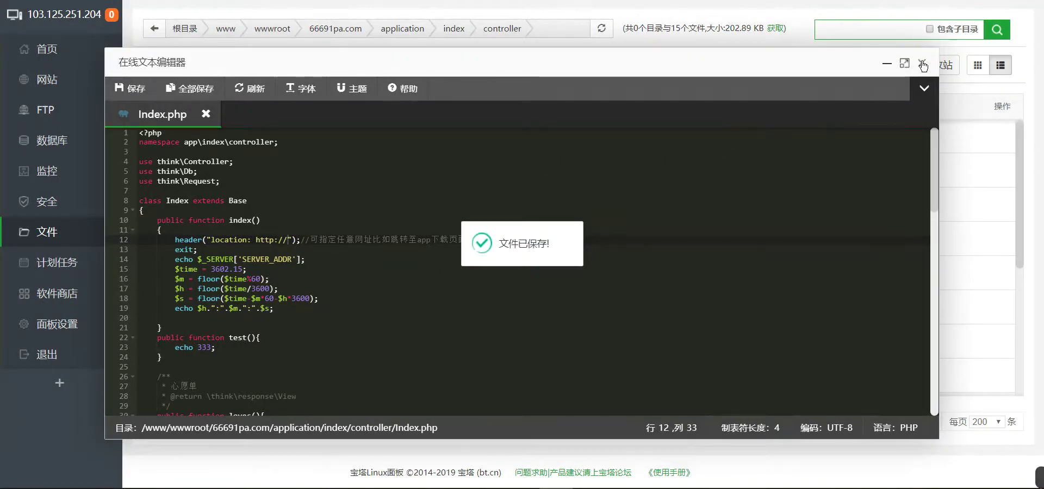
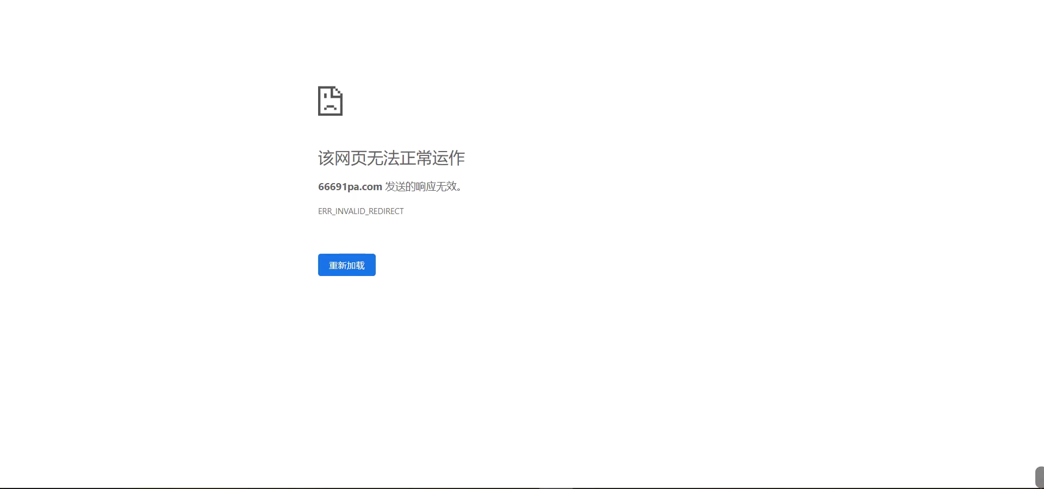
Step: Open the admin backend of 66691pa.com in the browser, and reload the server's controller file list in 宝塔
text(66691pa.com/)
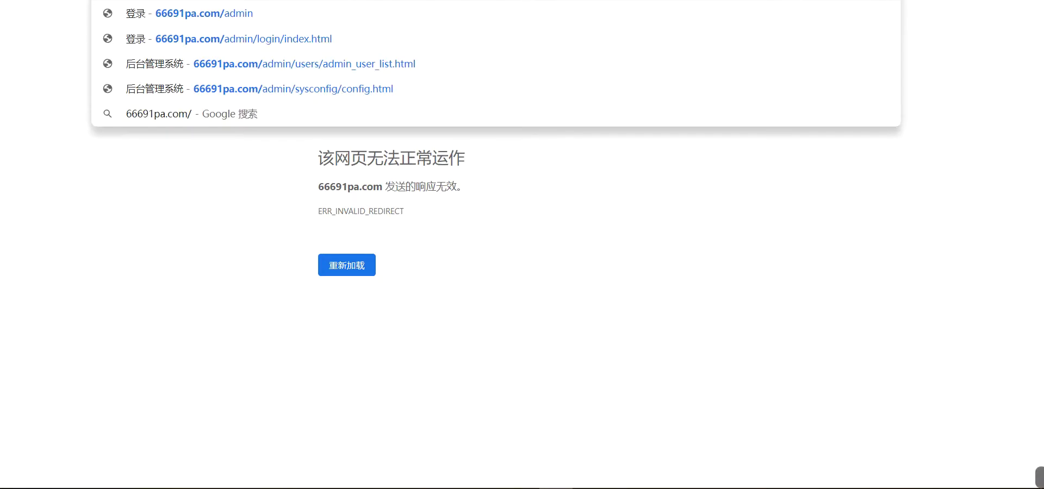
key(Down)
key(Return)
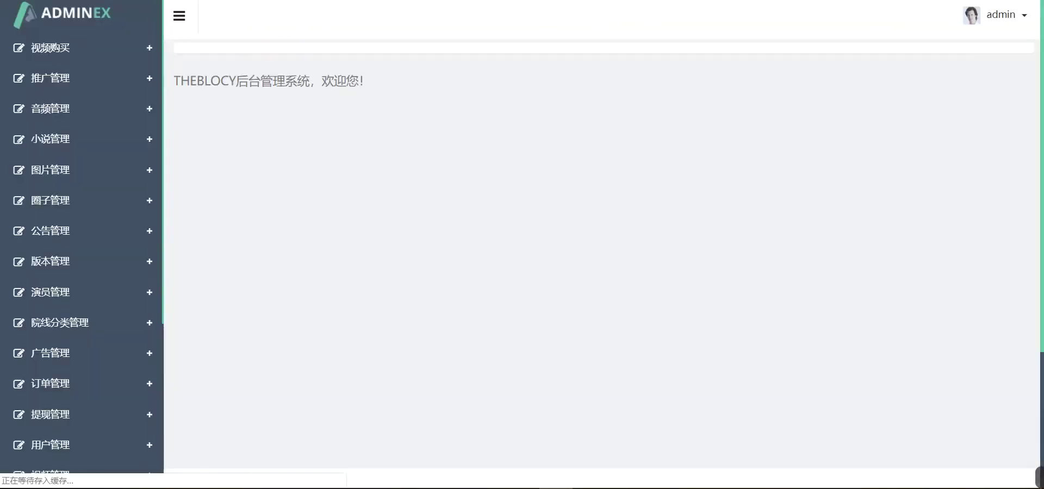
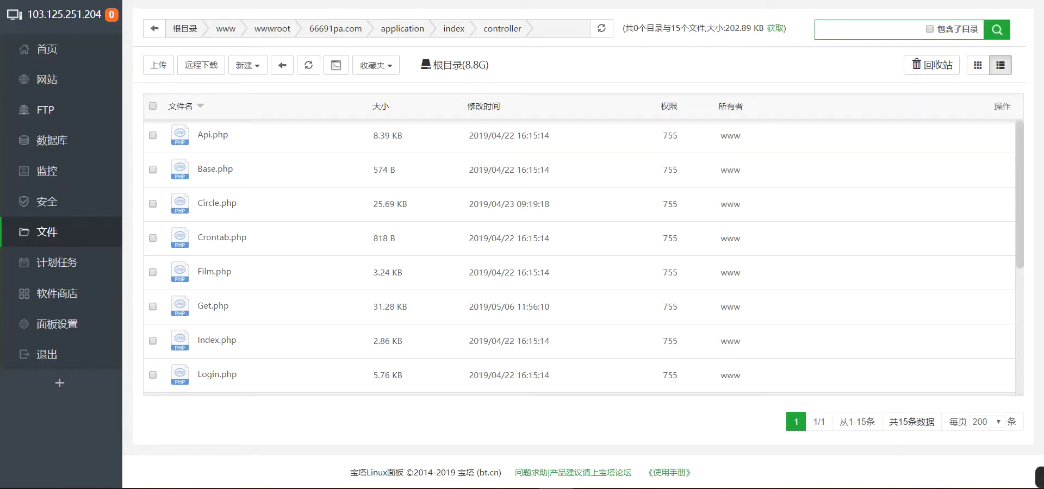
click(59, 234)
Step: Switch to the setup notes in Notepad++ and add 搭建 完成 as a new line 6 below the php extension note
mouse_move(623, 488)
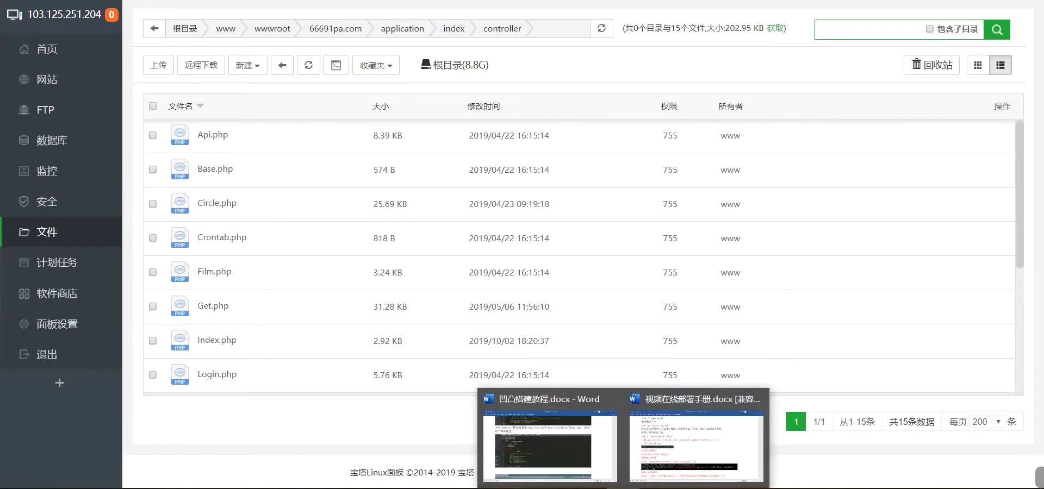
click(252, 488)
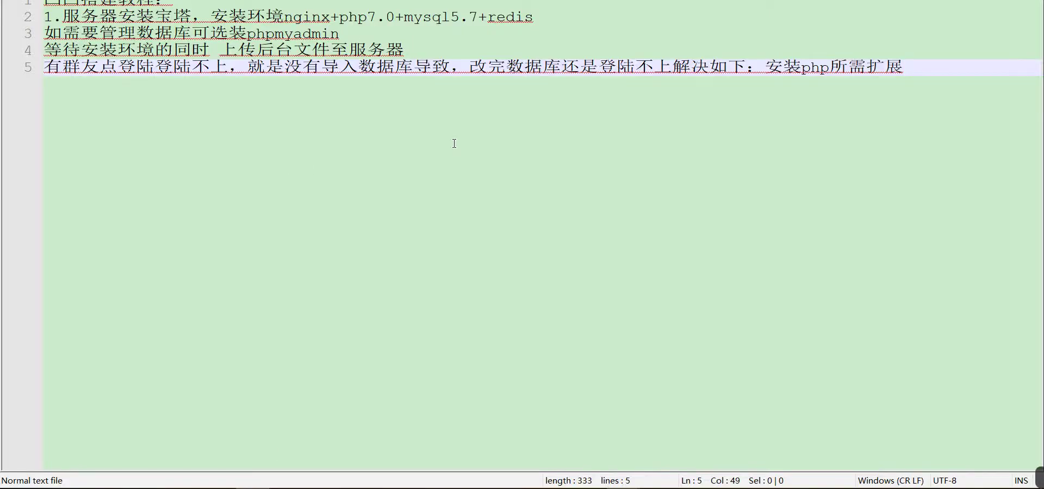
key(Return)
text(搭建)
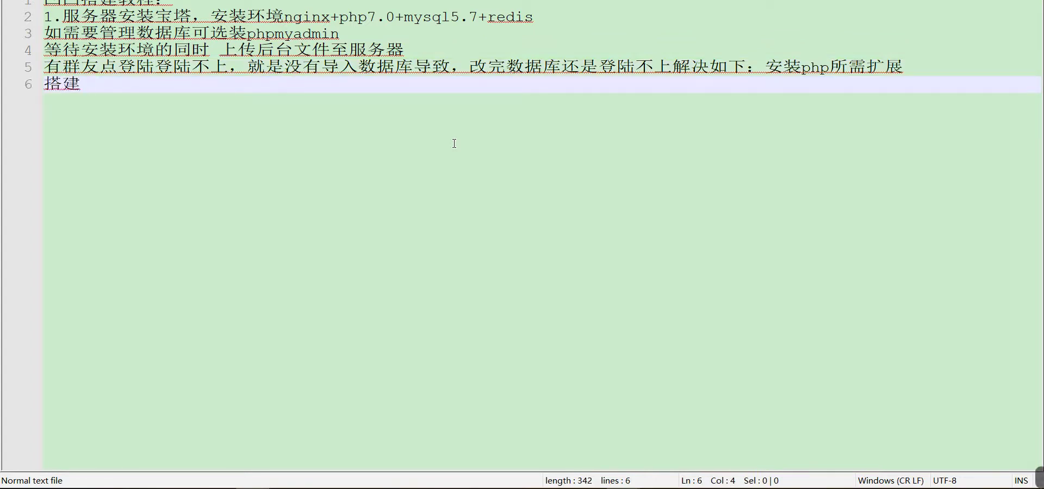
text( 去NC)
key(BackSpace)
key(BackSpace)
key(BackSpace)
text(wa)
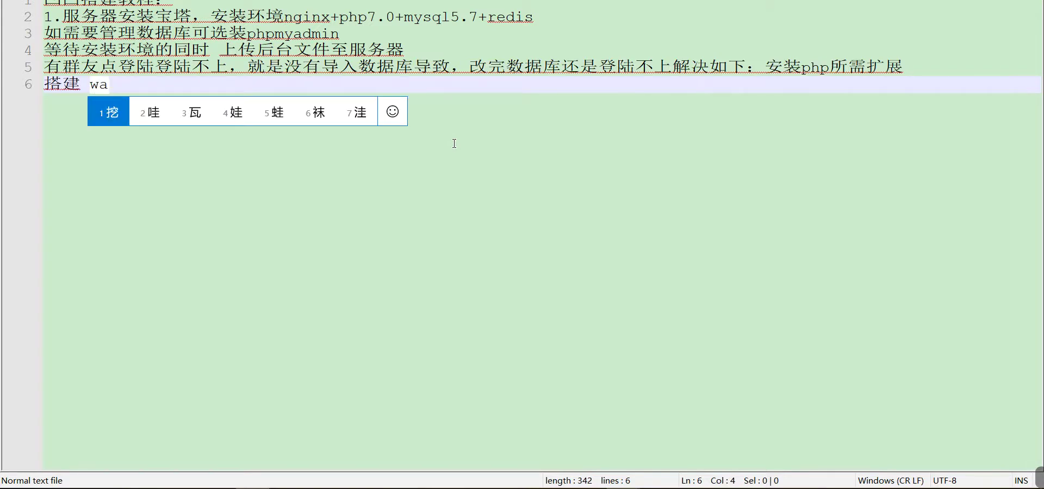
text(nc)
key(space)
key(space)
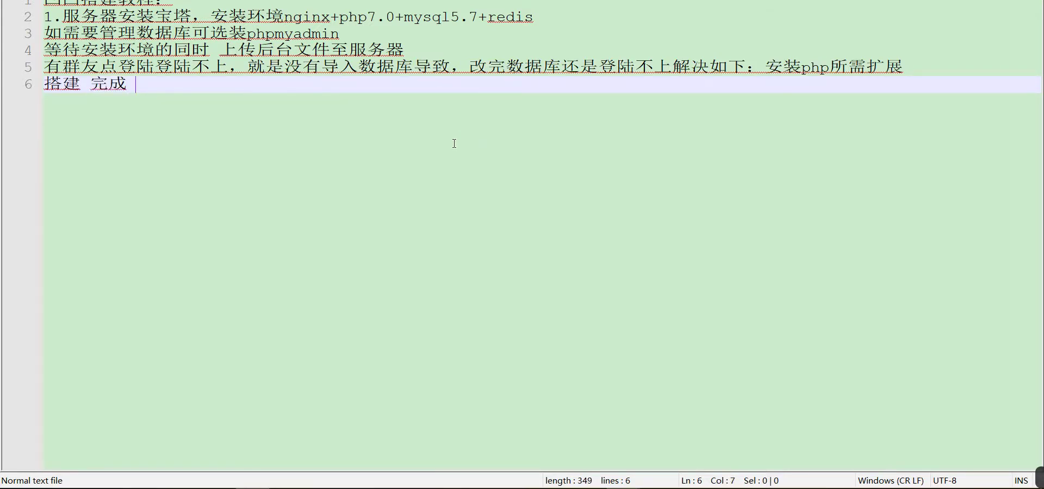
Step: Select the whole text 搭建 完成 on line 6 of the setup notes
key(shift+Left)
key(shift+Left)
key(shift+Left)
key(shift+Left)
key(shift+Left)
key(shift+Left)
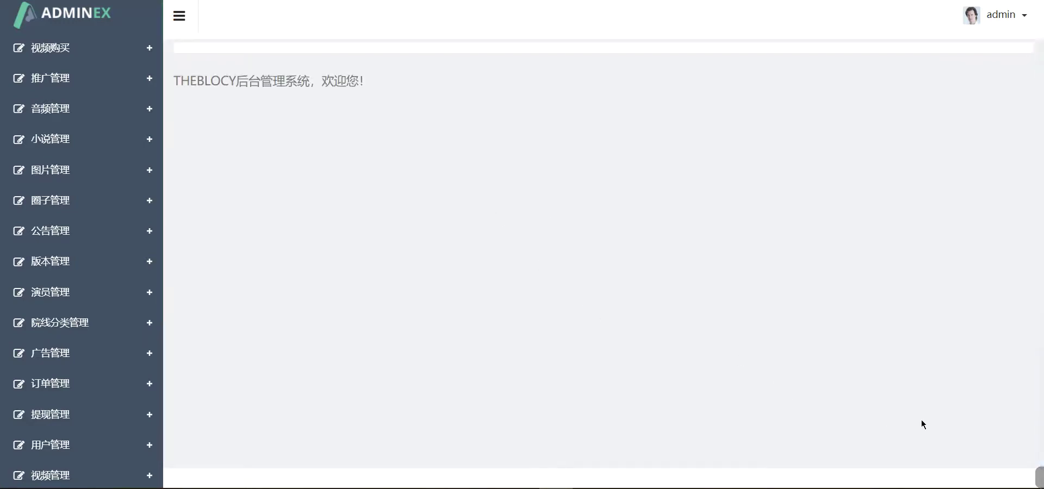
mouse_move(1007, 479)
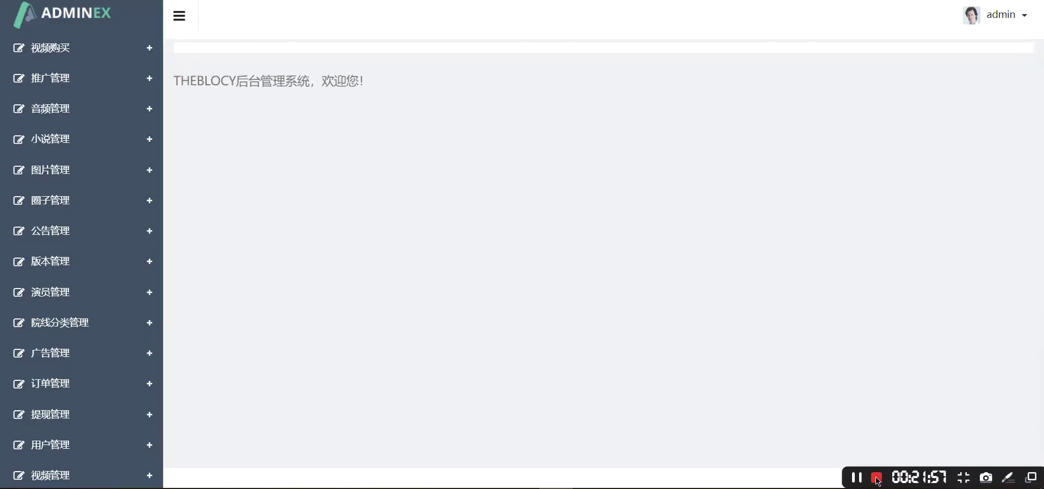